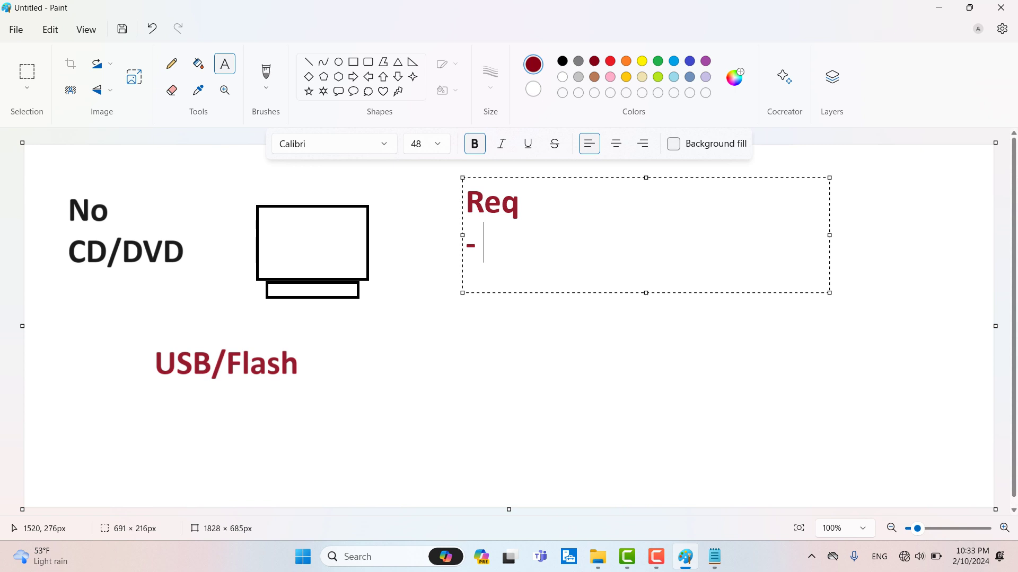
Complete the first requirement under Req with "USB 4/8" and begin a new line
type("USB ")
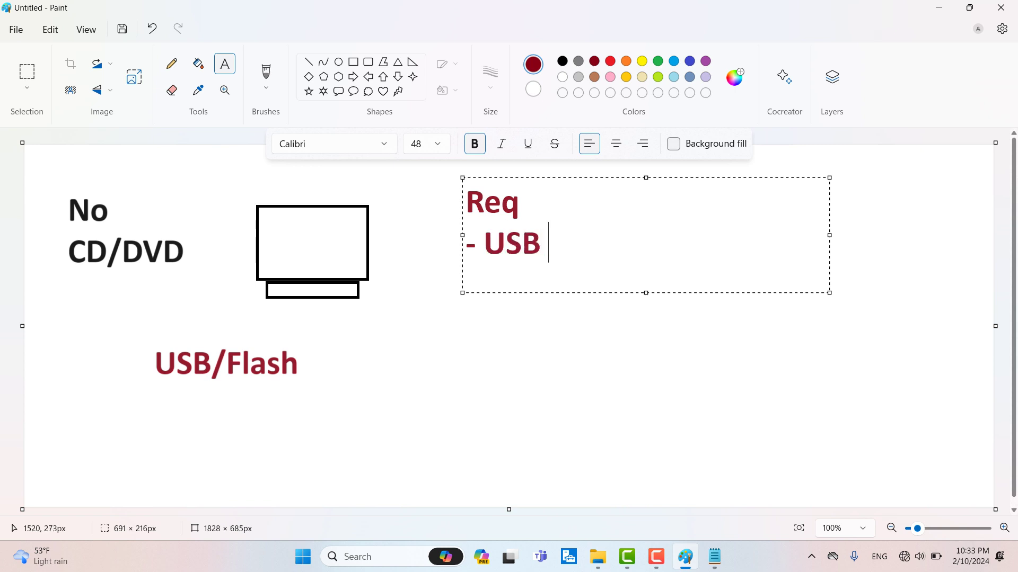
type("4/8")
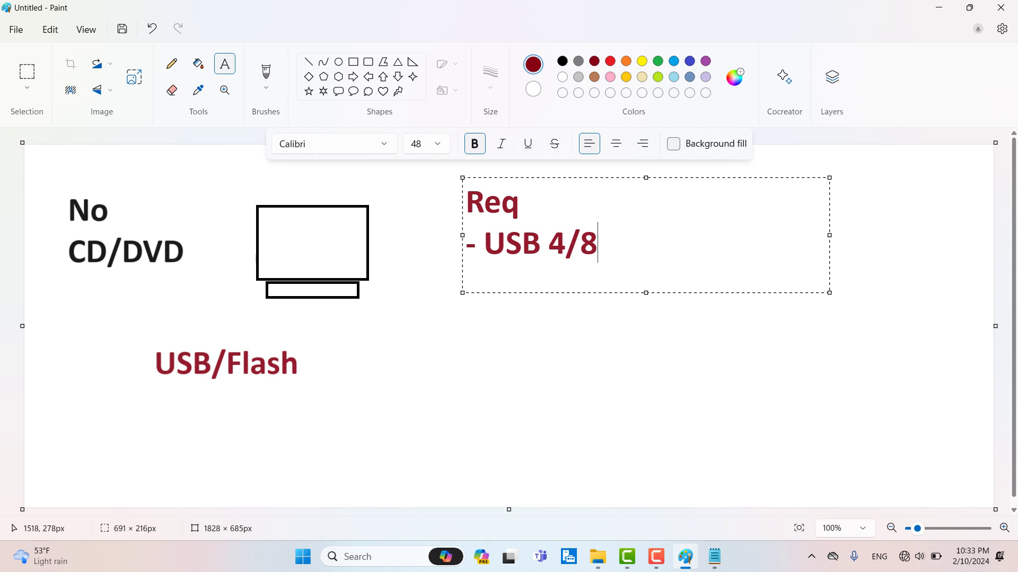
key("Return")
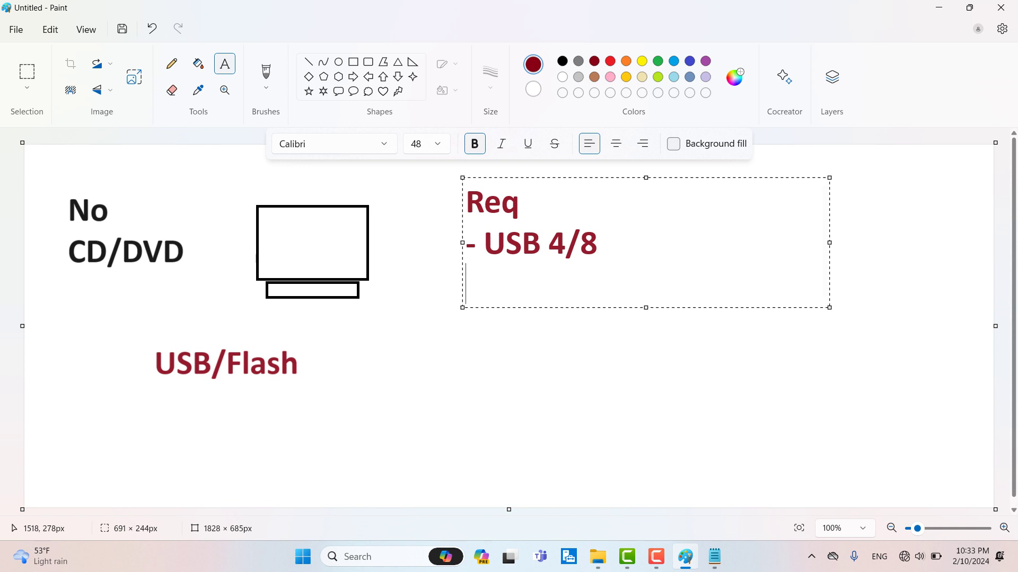
Add "- Operating System (OS)" as the second requirement in the text box
type("/")
key("BackSpace")
type("- Widd")
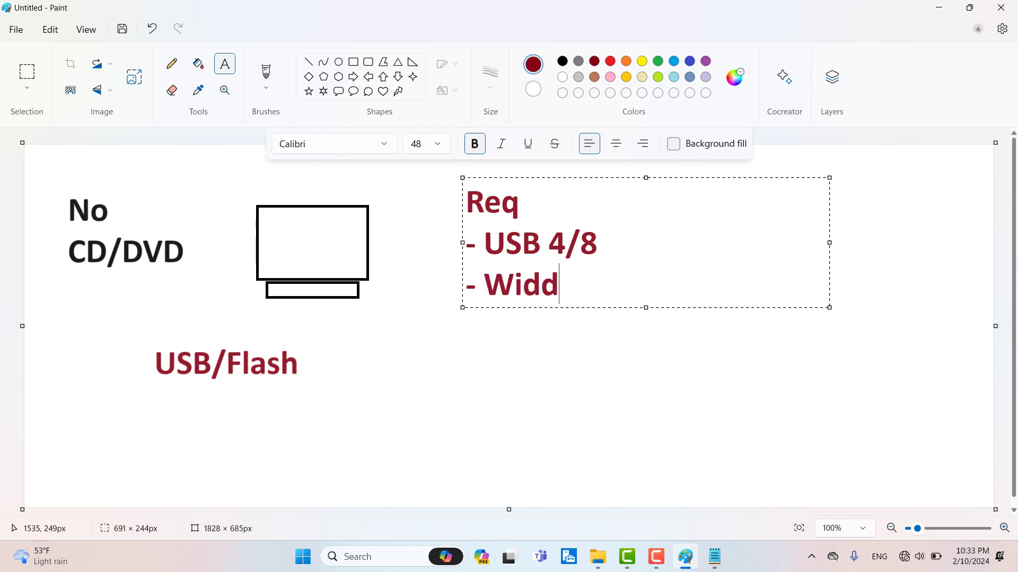
key("BackSpace")
key("BackSpace")
key("BackSpace")
key("BackSpace")
type("Operat")
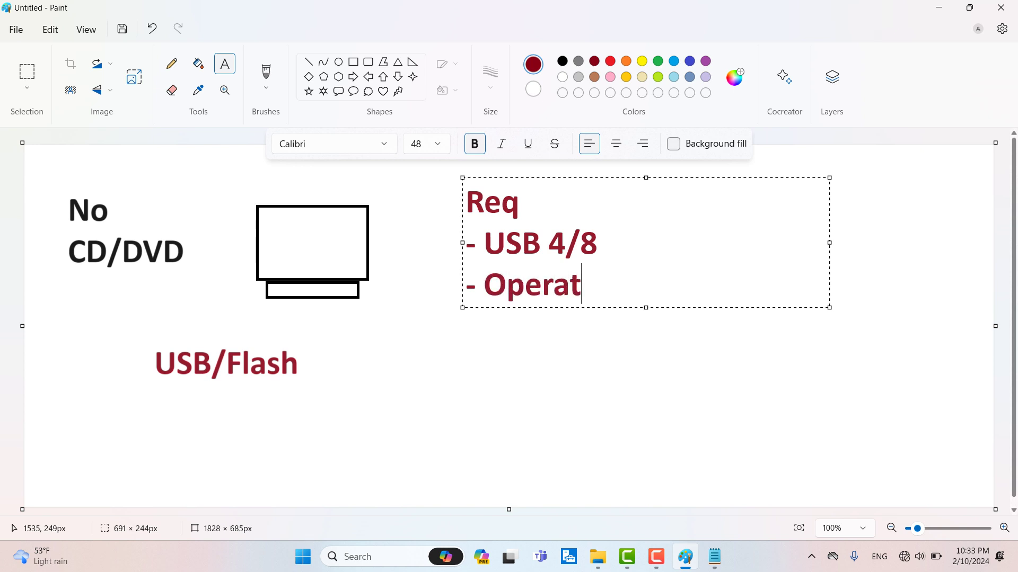
type("ing System (")
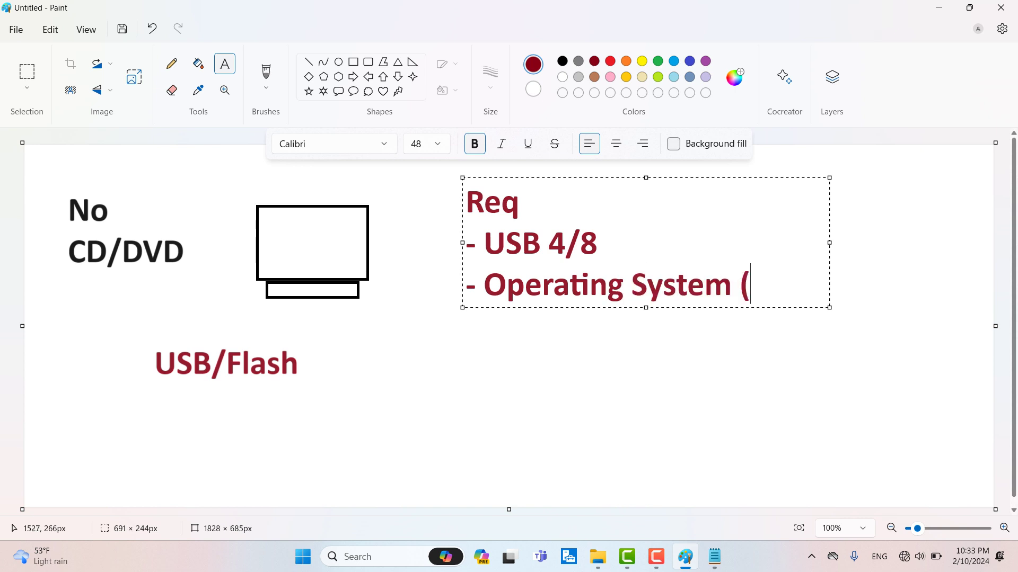
type("OS)")
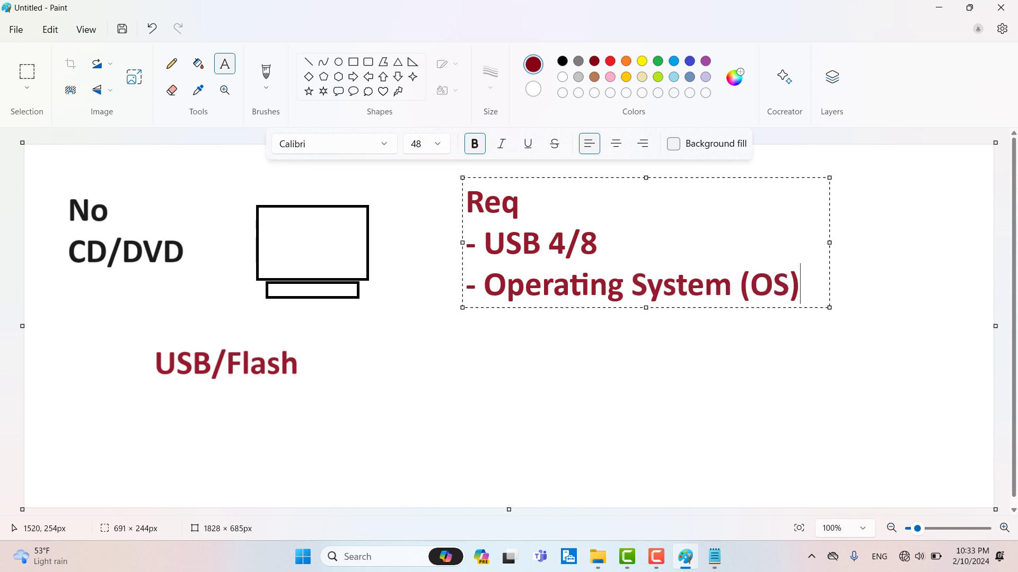
Widen the requirements text box, move it nearer the monitor sketch, and add the line "Image/IOS"
left_click_drag(829, 243, 916, 246)
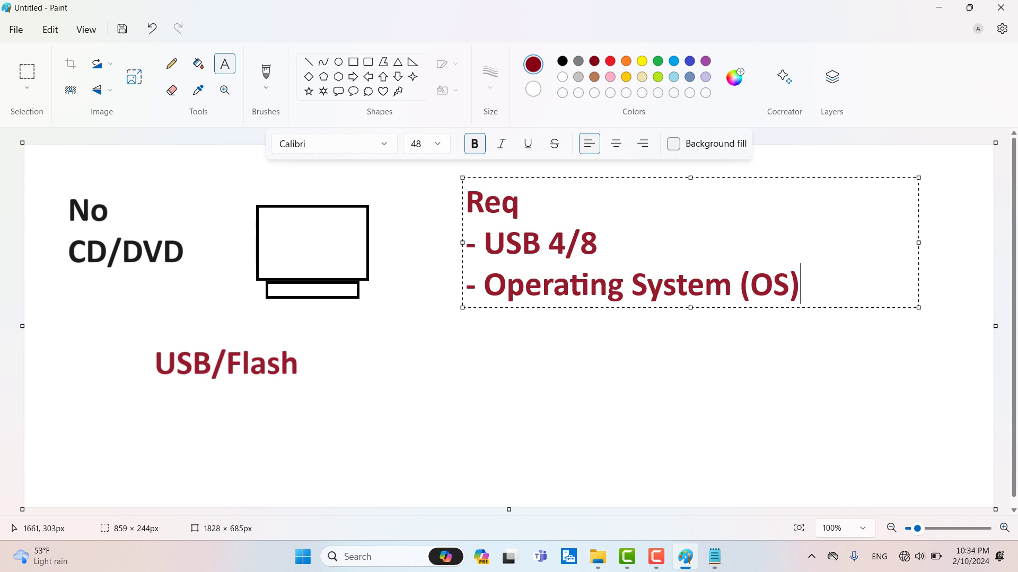
left_click_drag(624, 306, 566, 316)
key("Return")
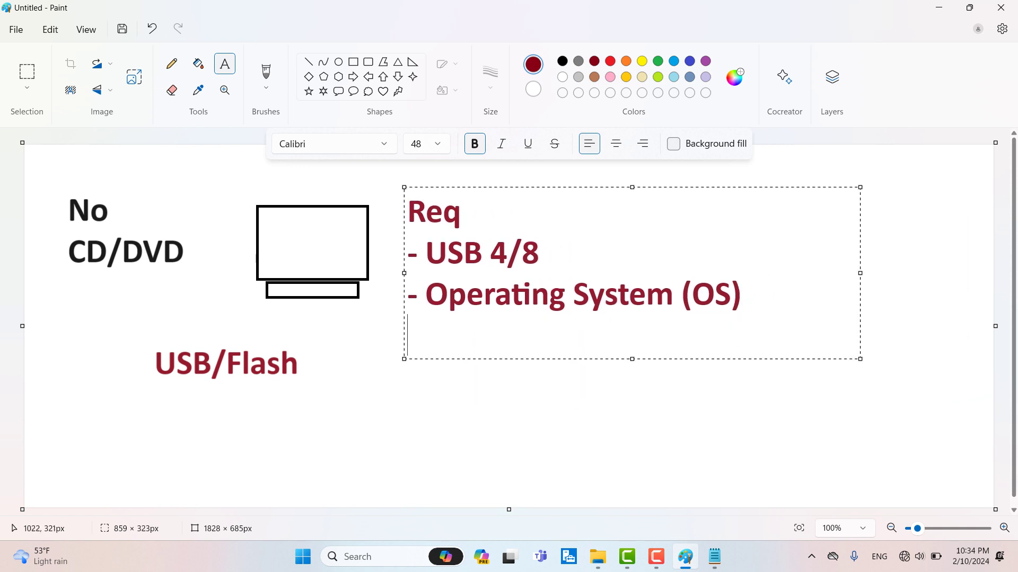
type("Image/IOS")
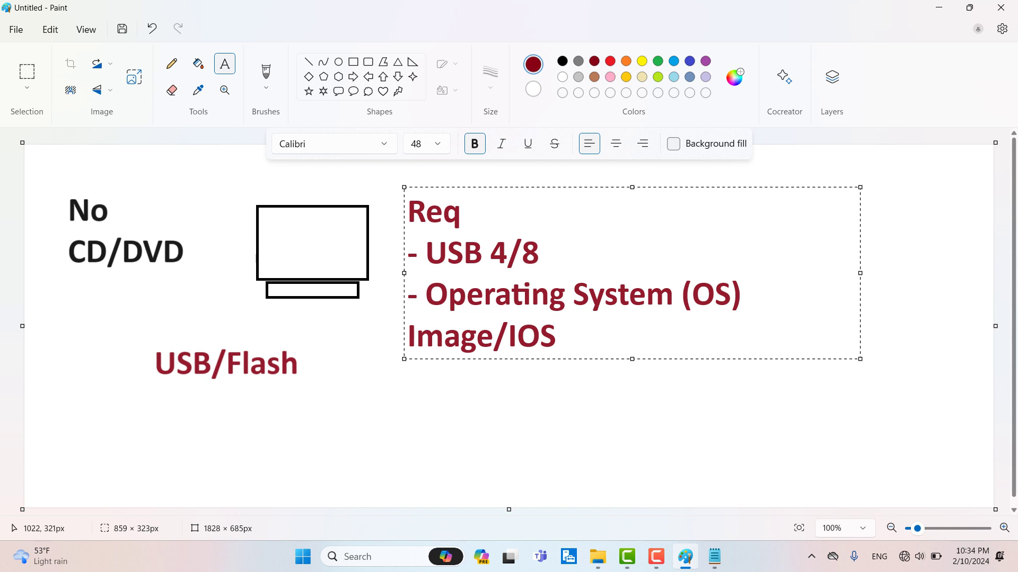
Switch to File Explorer and examine the operating system disc images in the Alle Betriebssystem OSI folder
mouse_move(597, 556)
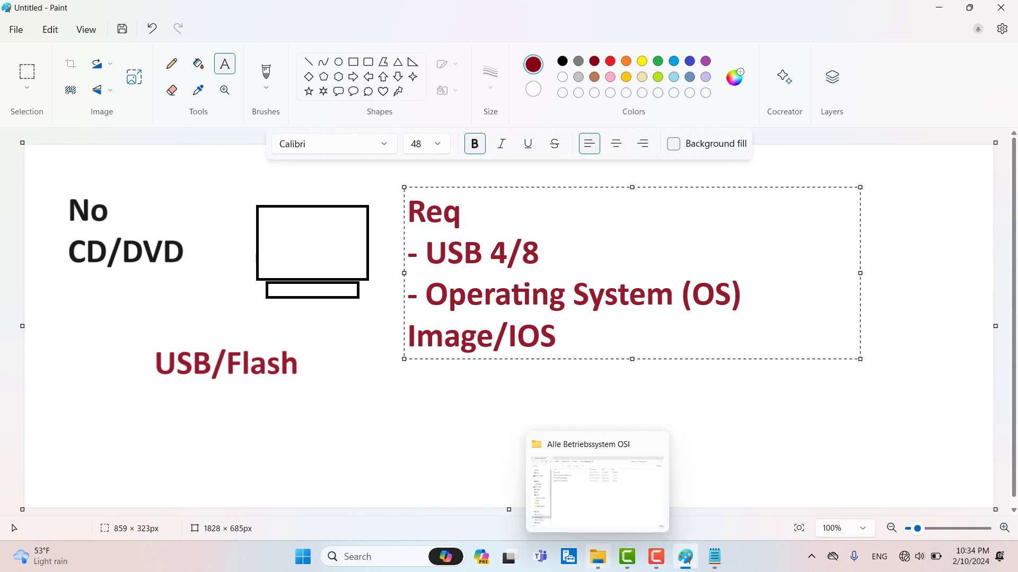
left_click(596, 488)
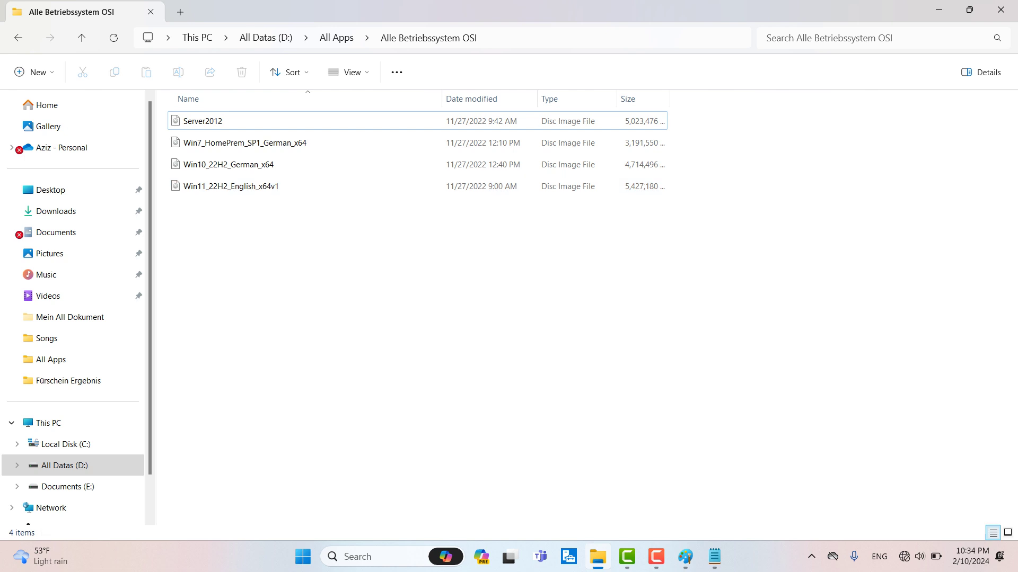
left_click_drag(305, 243, 193, 117)
left_click(202, 121)
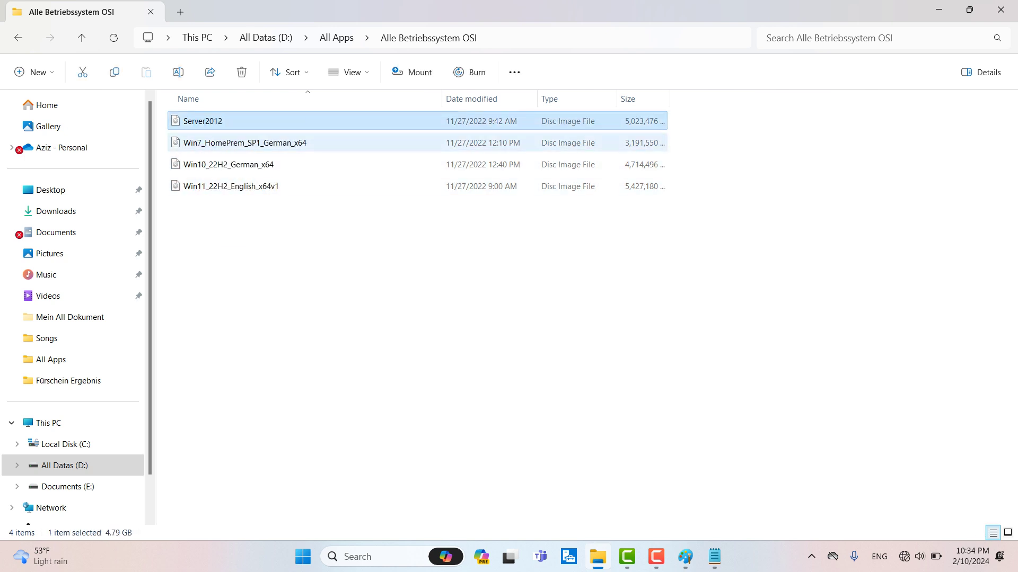
left_click(202, 143)
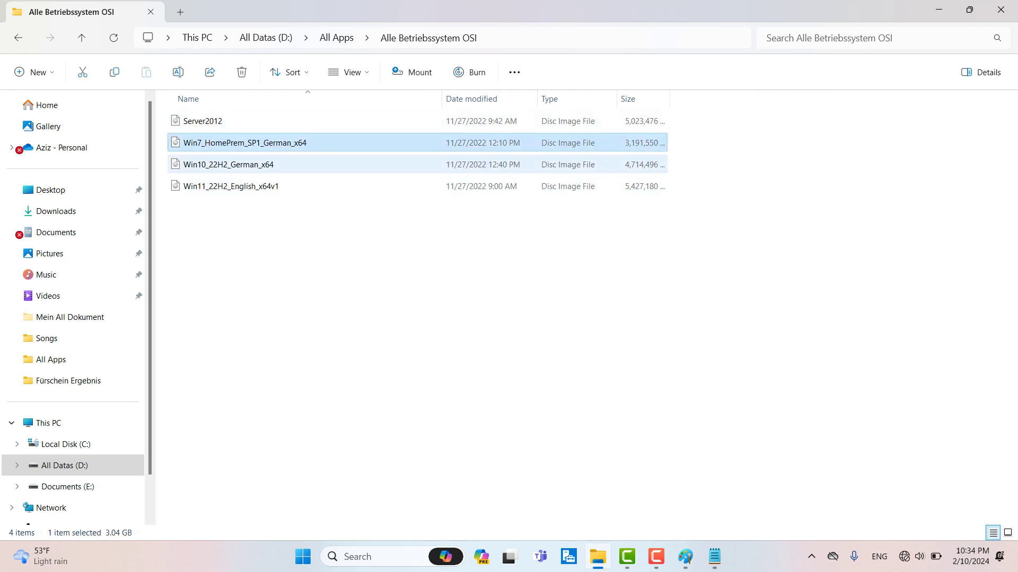
left_click(228, 164)
left_click_drag(249, 222, 159, 123)
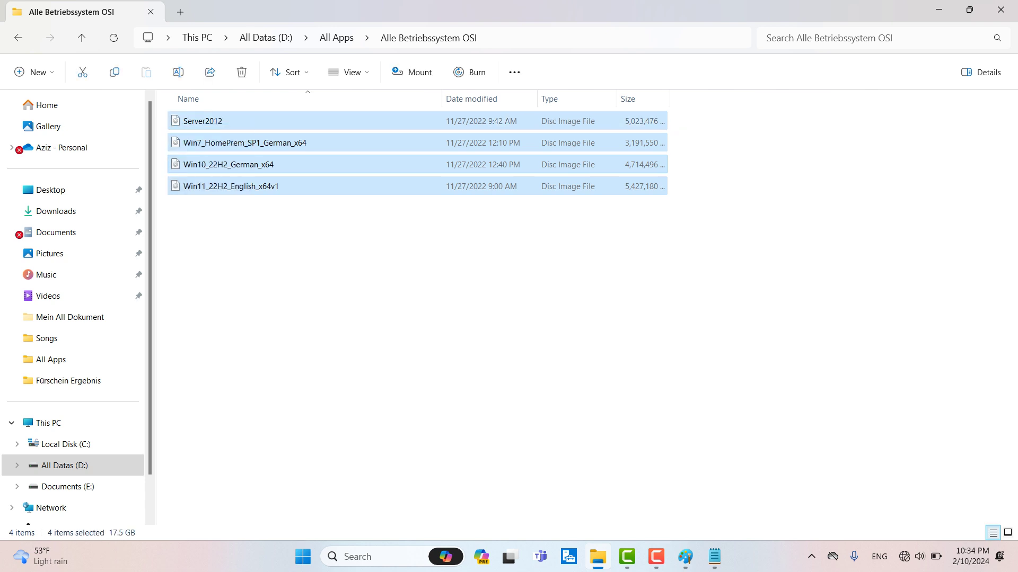
left_click_drag(481, 311, 181, 118)
key("Escape")
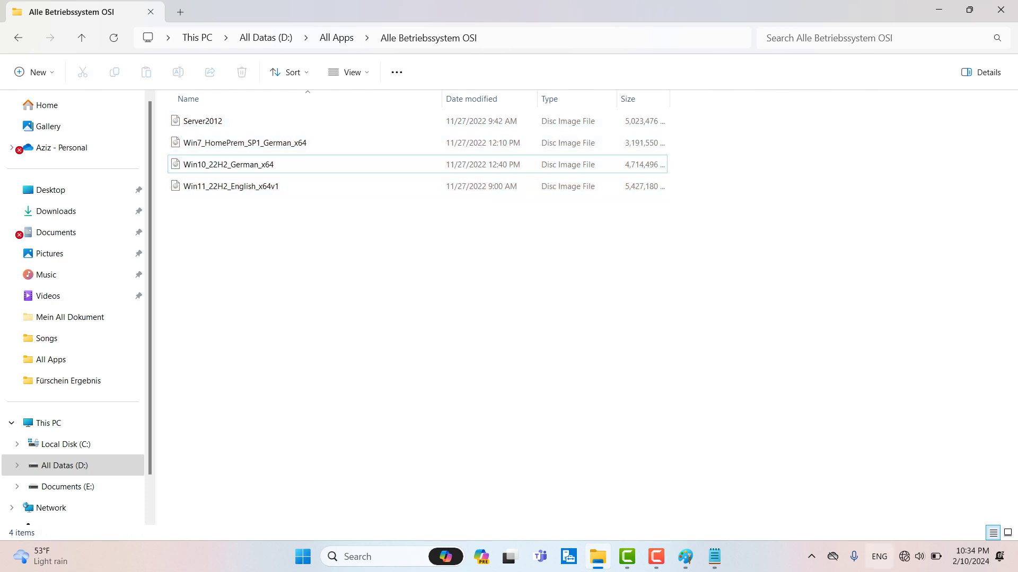
key("F10")
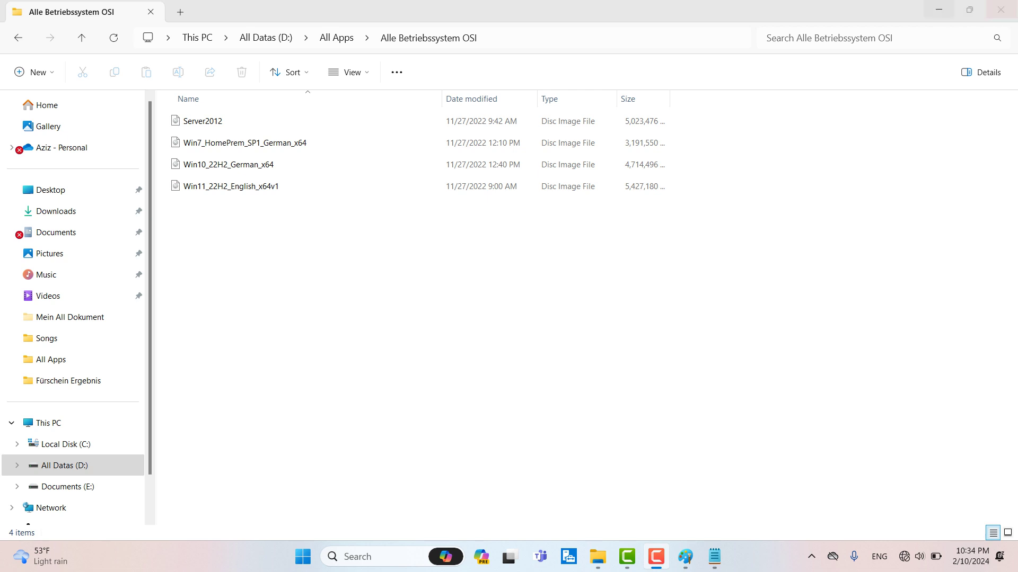
Return to the Paint drawing and commit the requirements text to the canvas
left_click(938, 9)
left_click(550, 293)
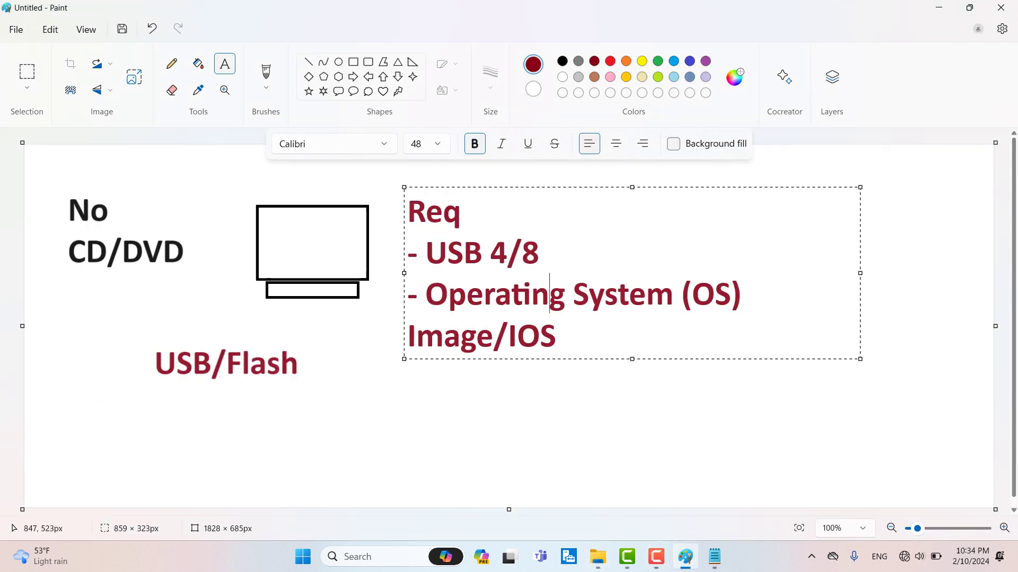
left_click(480, 432)
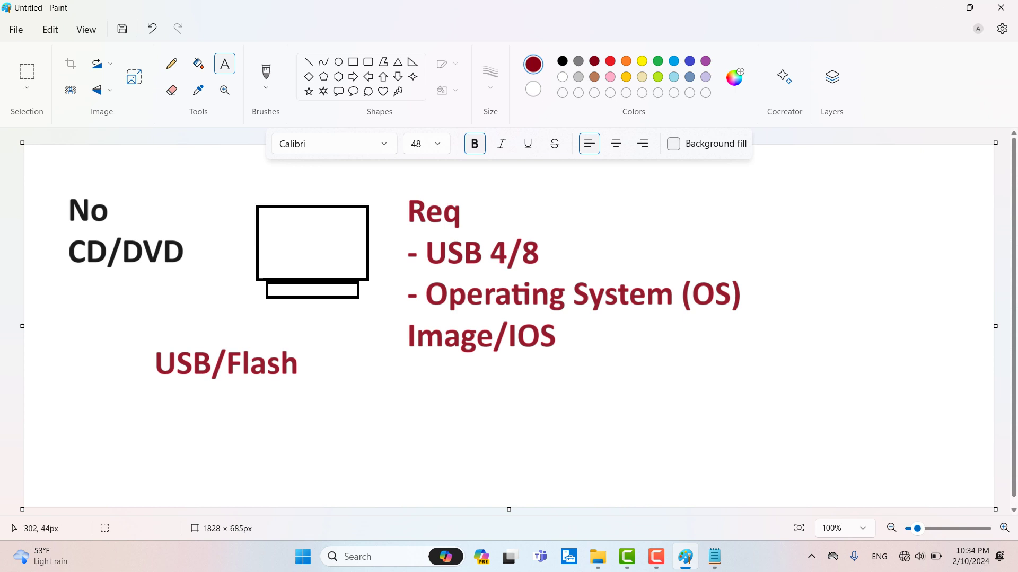
left_click_drag(229, 187, 478, 290)
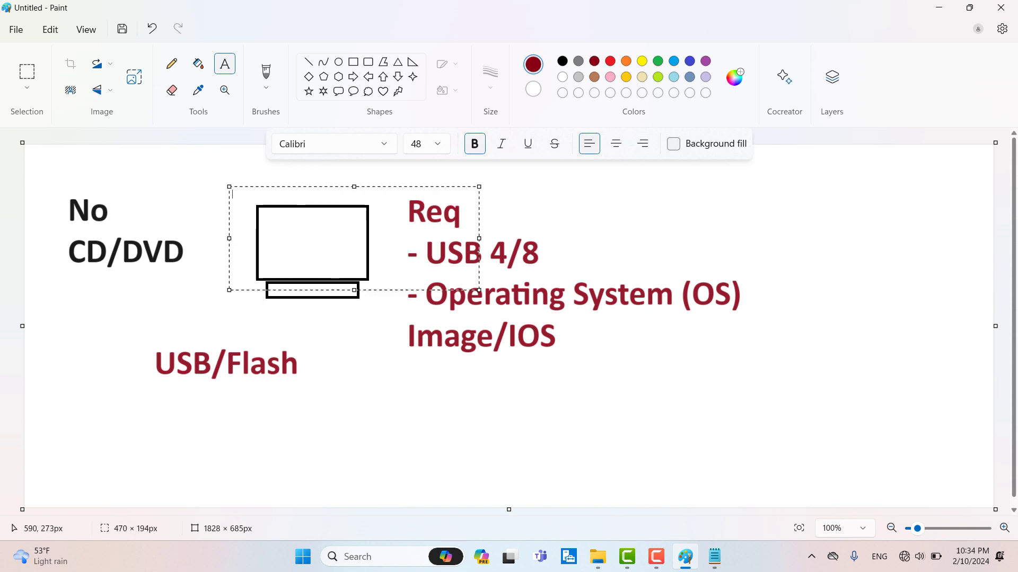
left_click(353, 320)
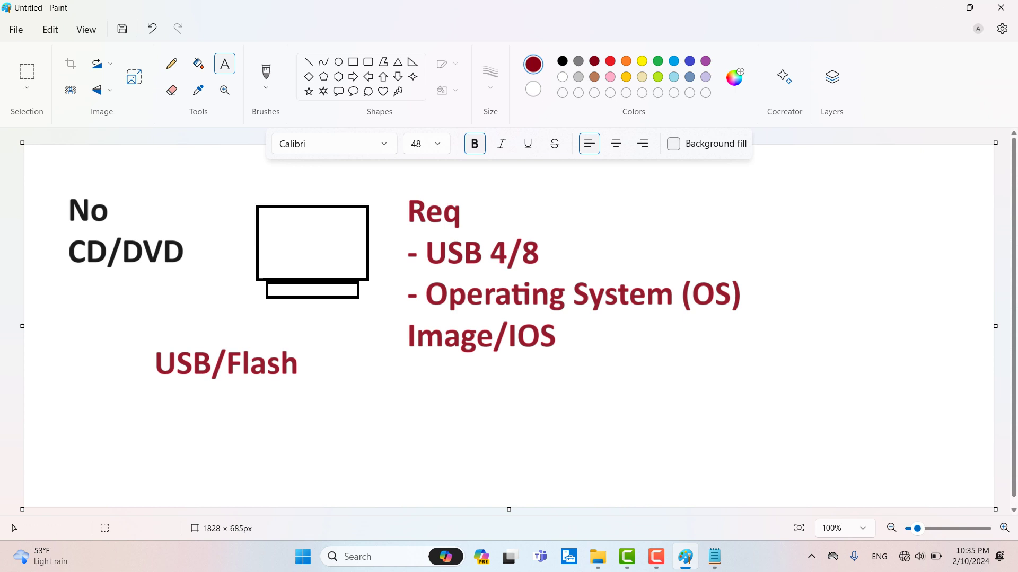
Clear the open windows from the desktop and open This PC in File Explorer
left_click(938, 8)
key("alt+Tab")
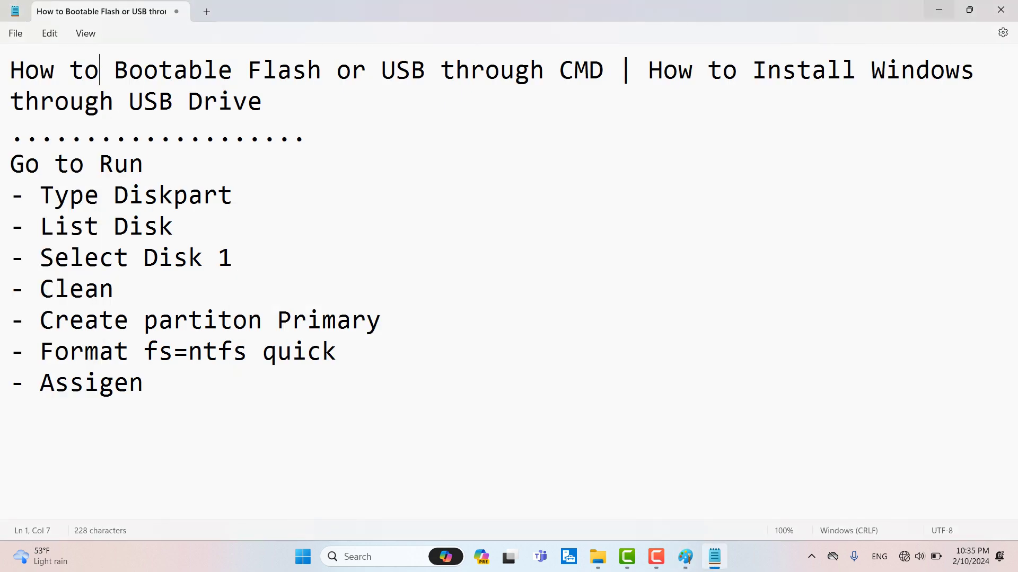
key("super+d")
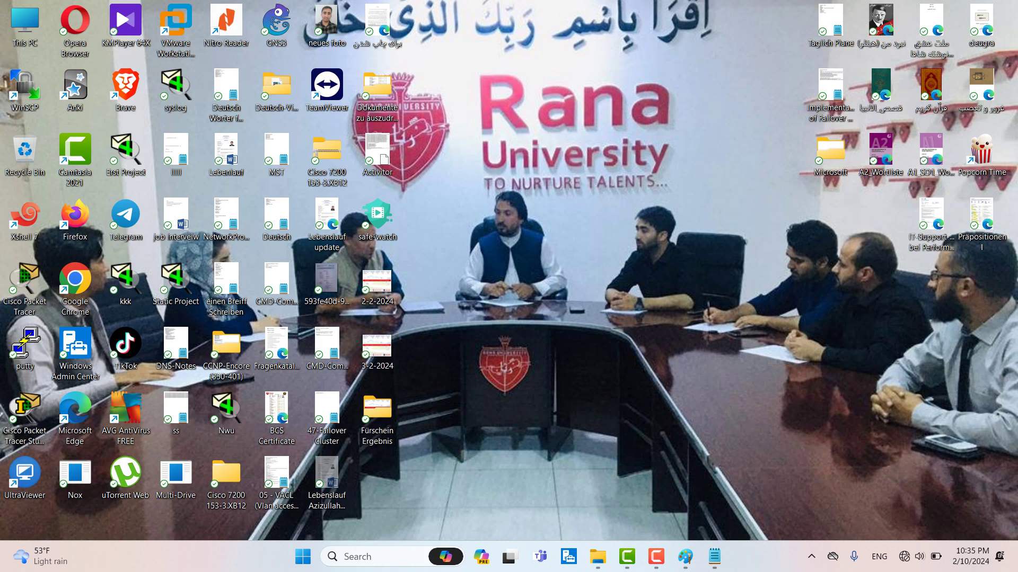
key("super+e")
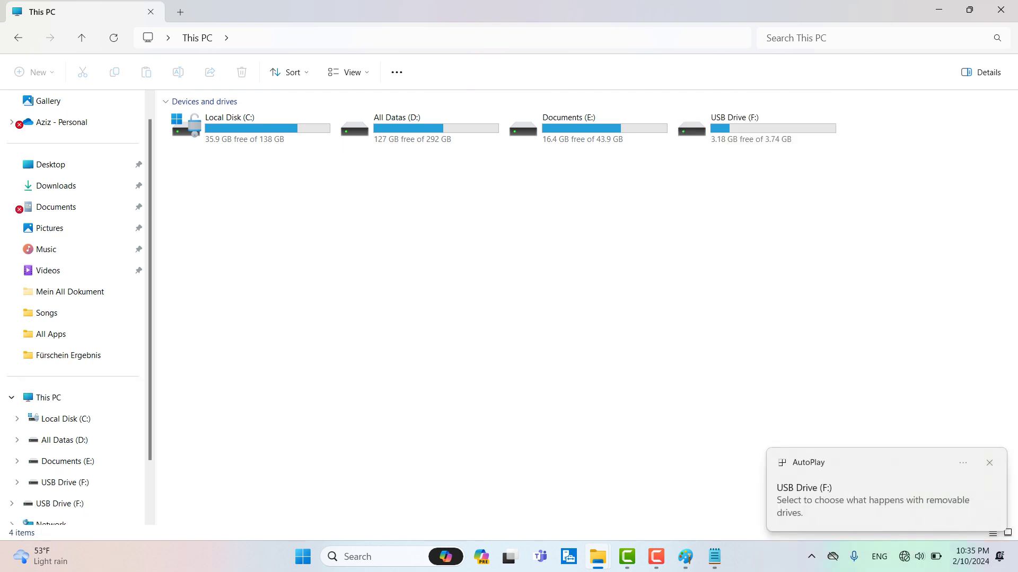
Quick-format USB Drive (F:) as FAT32 with an allocation unit size of 8192 bytes
left_click_drag(850, 238, 769, 163)
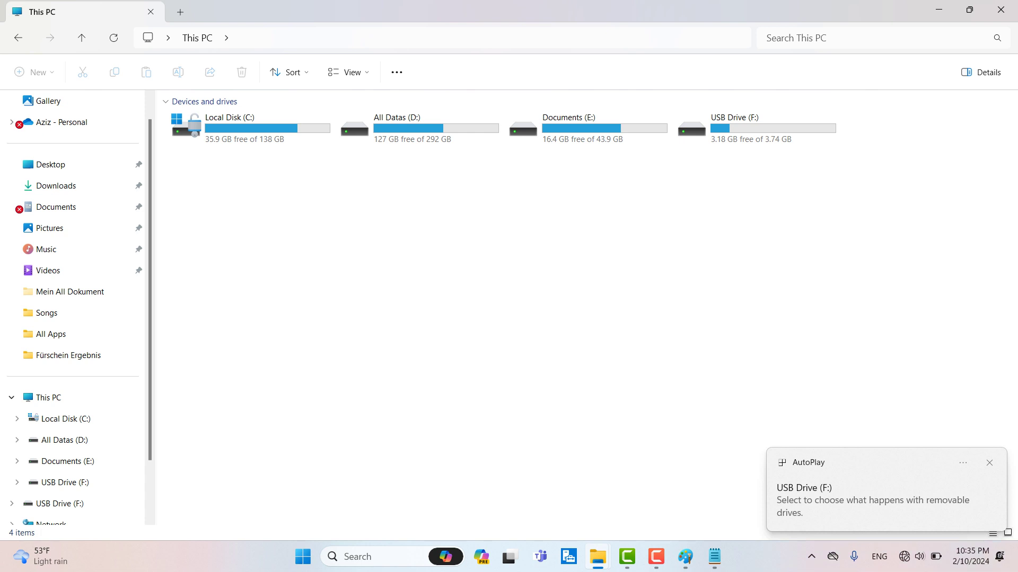
left_click(756, 129)
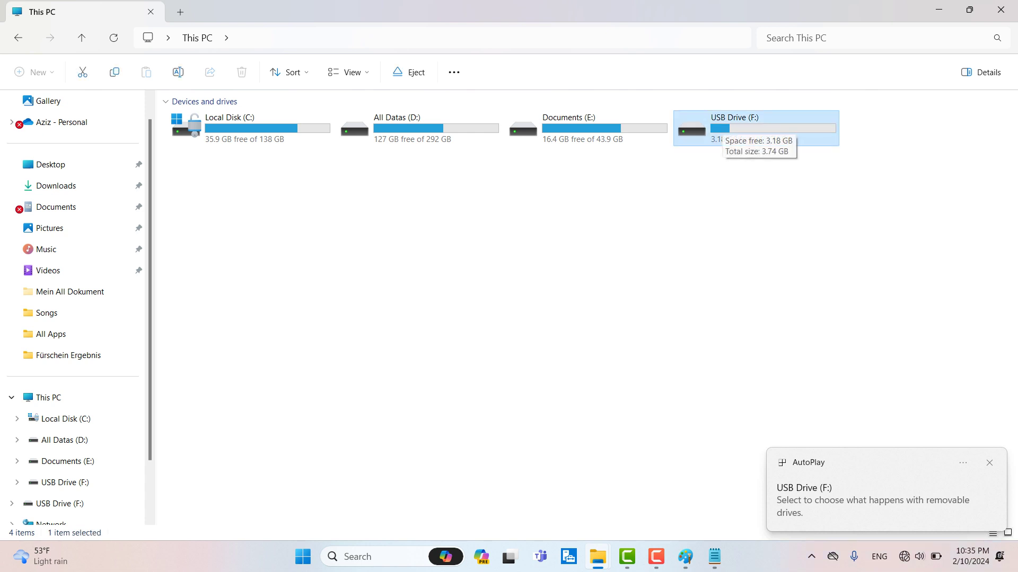
left_click_drag(881, 208, 692, 125)
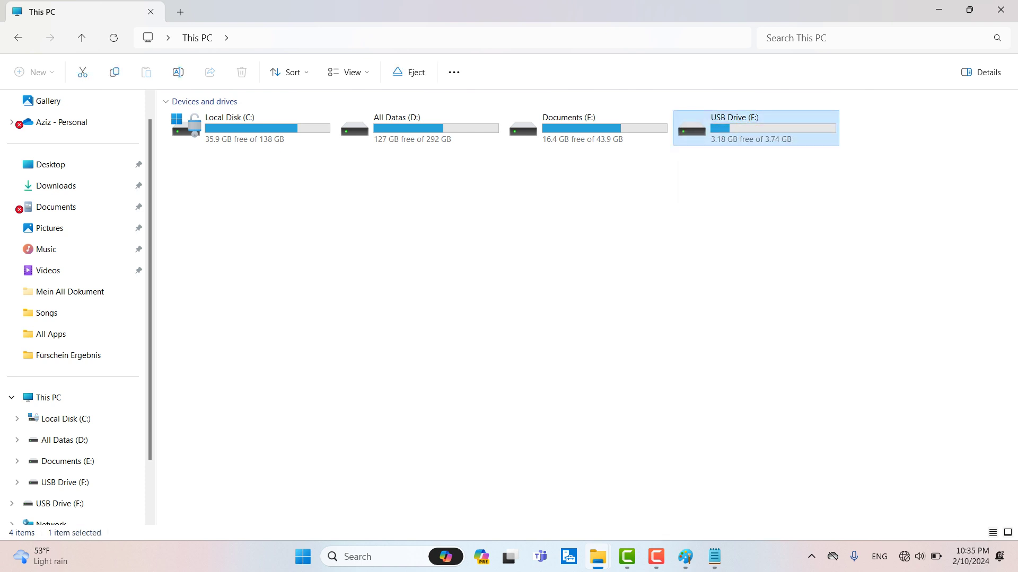
right_click(726, 125)
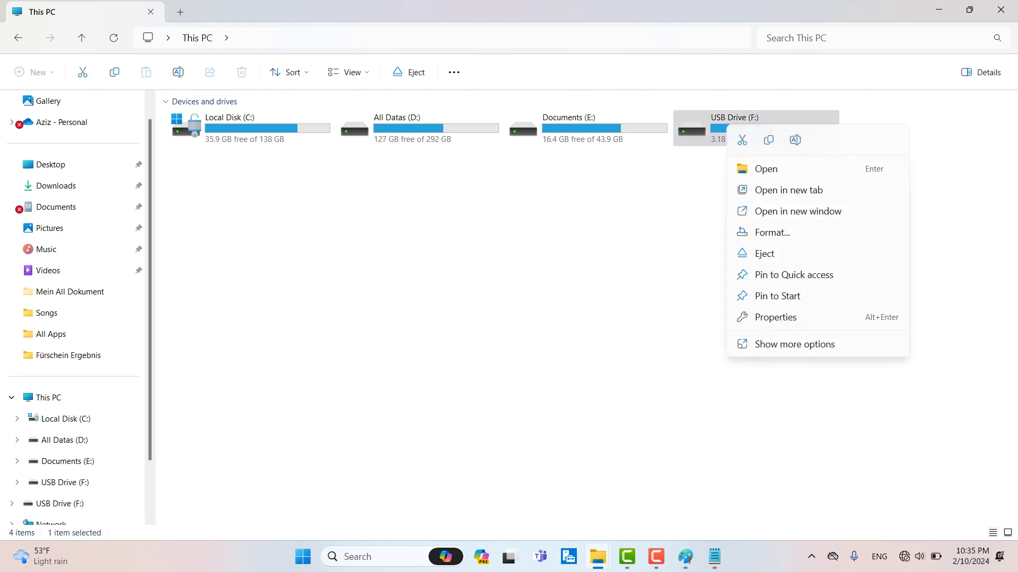
left_click(771, 232)
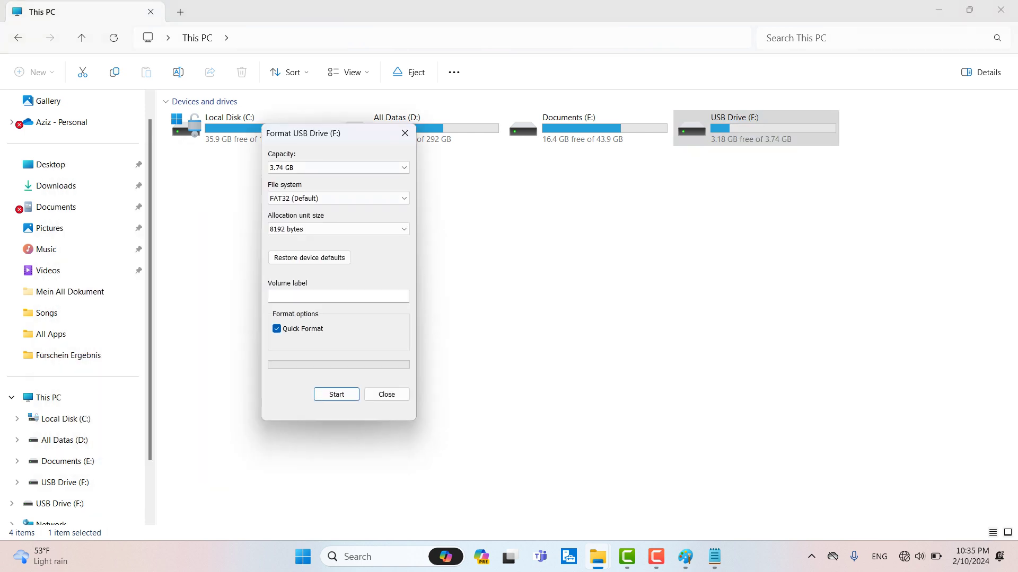
left_click(337, 394)
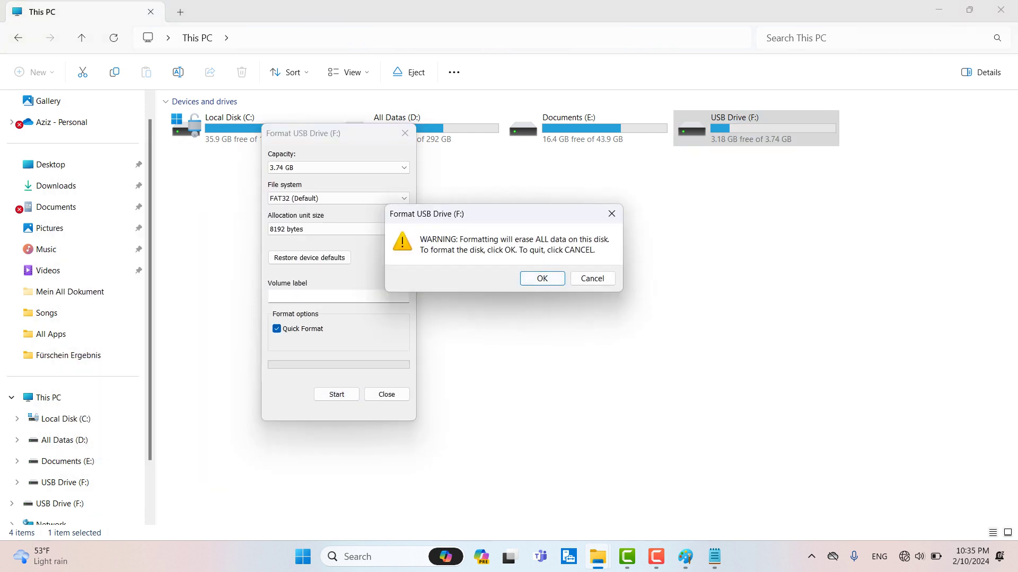
left_click(538, 277)
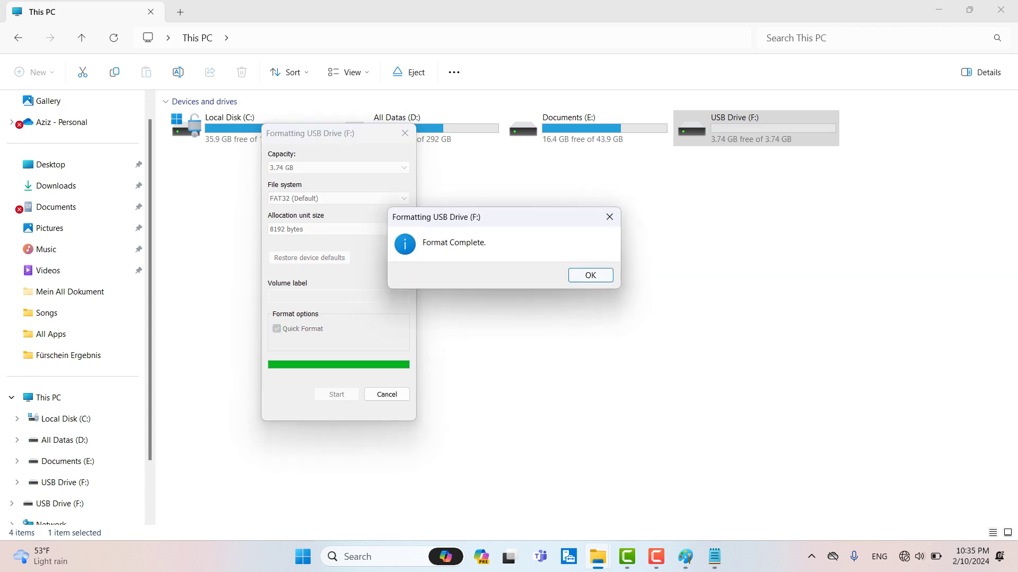
key("Return")
key("Escape")
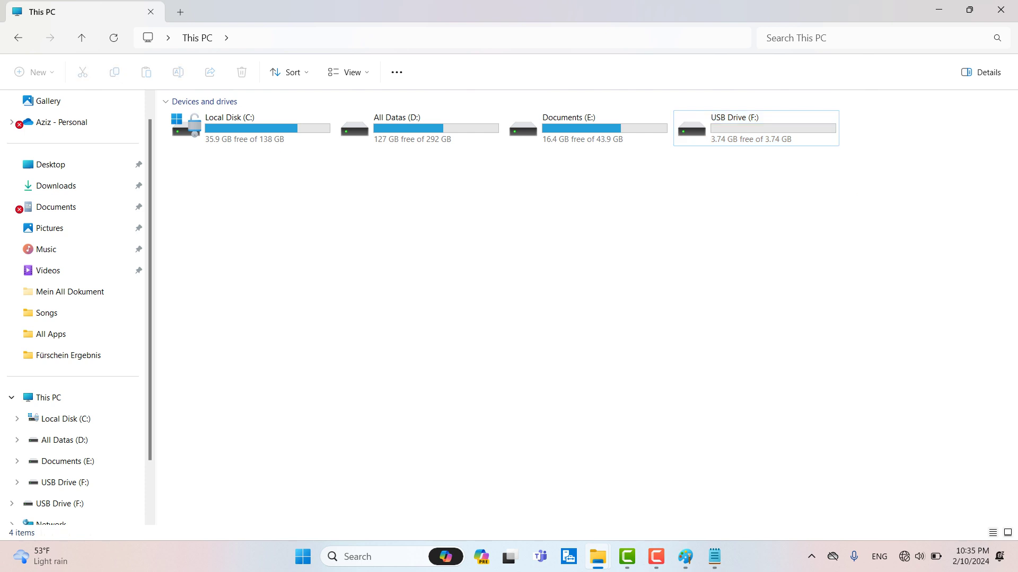
Check the formatted USB Drive (F:) and its free space, and close the This PC window
left_click_drag(857, 195, 742, 138)
left_click_drag(838, 242, 790, 167)
left_click_drag(675, 229, 705, 202)
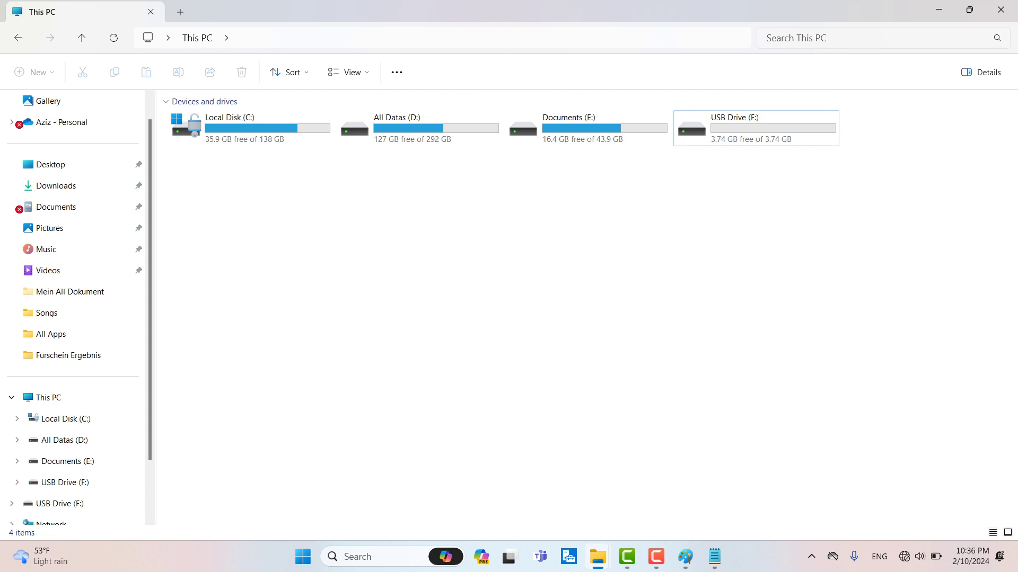
left_click_drag(845, 216, 723, 125)
left_click_drag(824, 194, 694, 127)
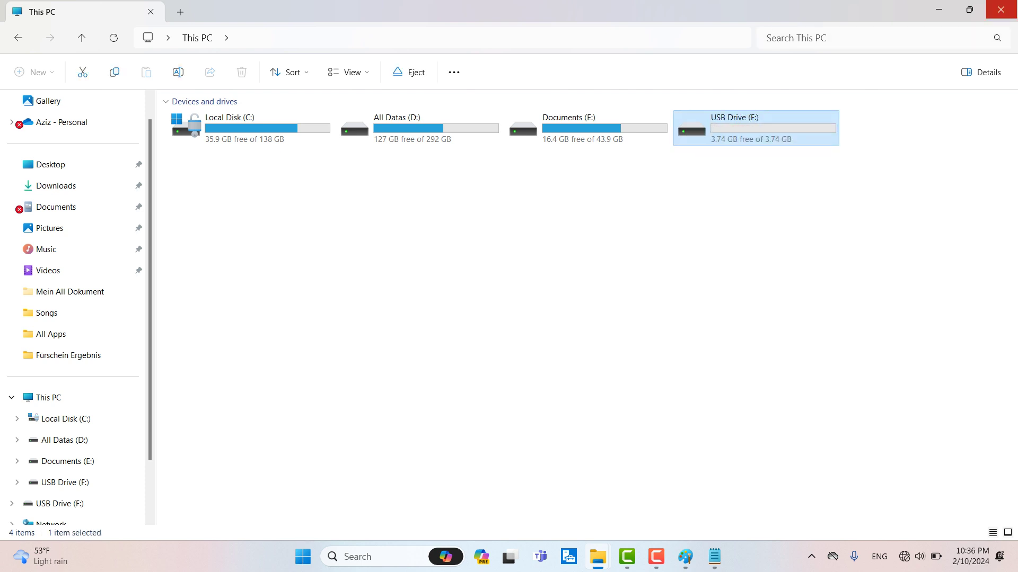
left_click(1000, 10)
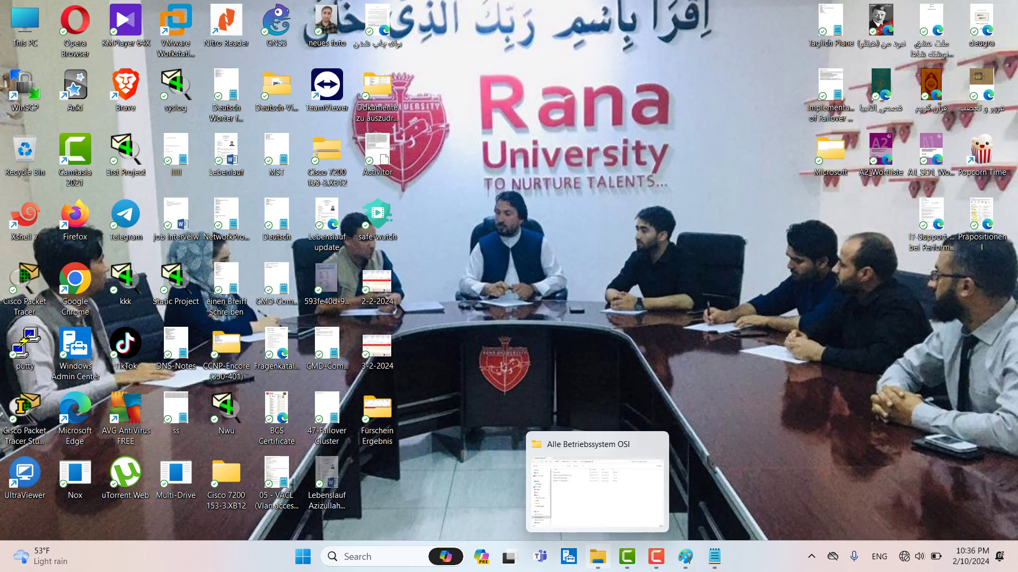
Check the size of the Server2012 disc image through its properties in the Alle Betriebssystem OSI folder
left_click(598, 556)
left_click(202, 121)
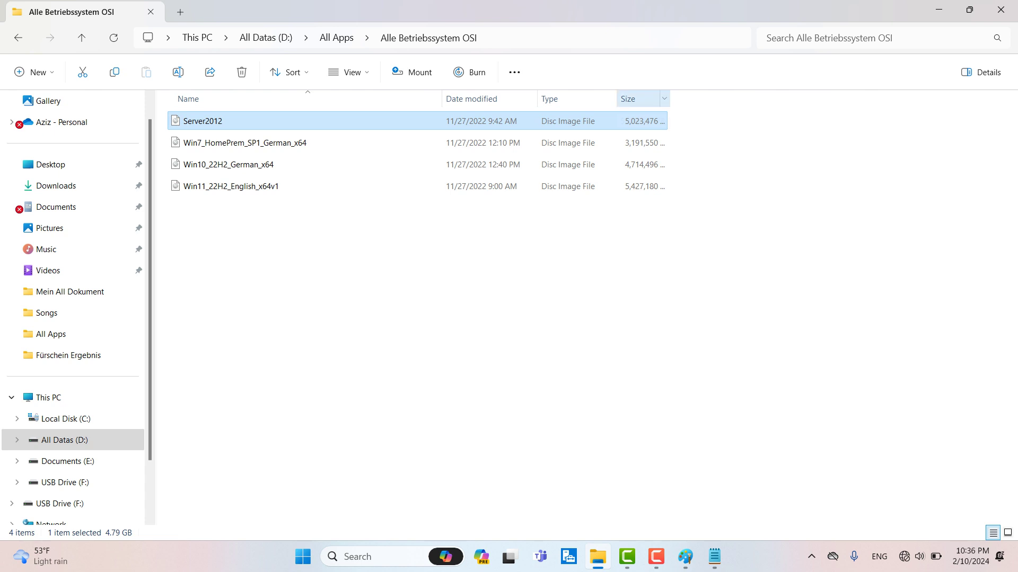
double_click(669, 99)
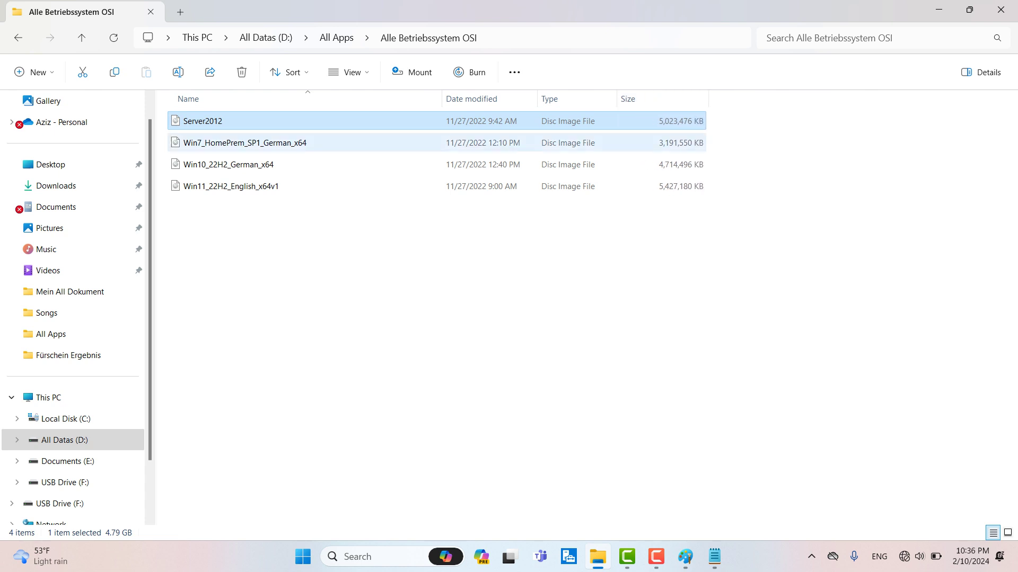
right_click(212, 122)
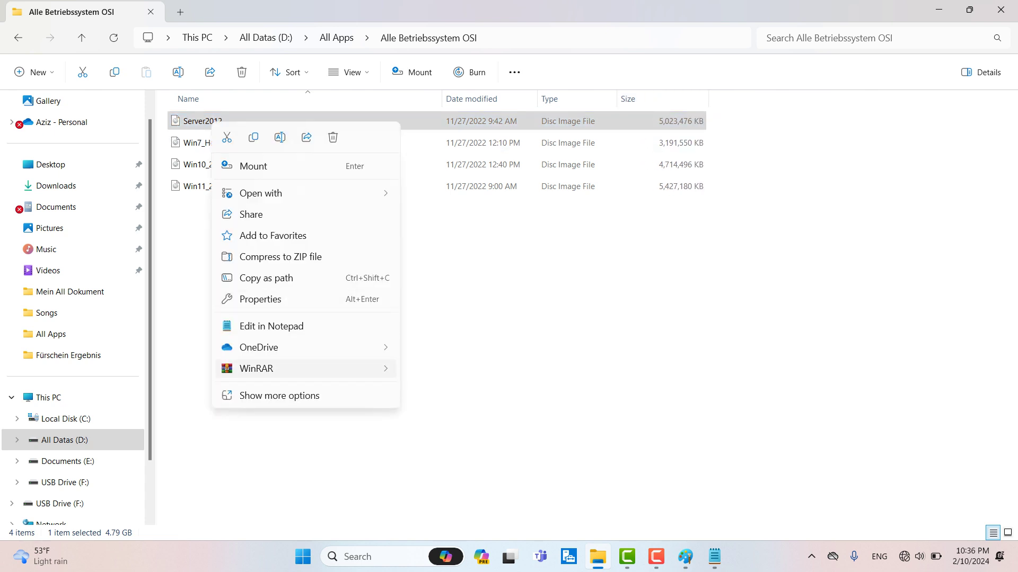
left_click(280, 395)
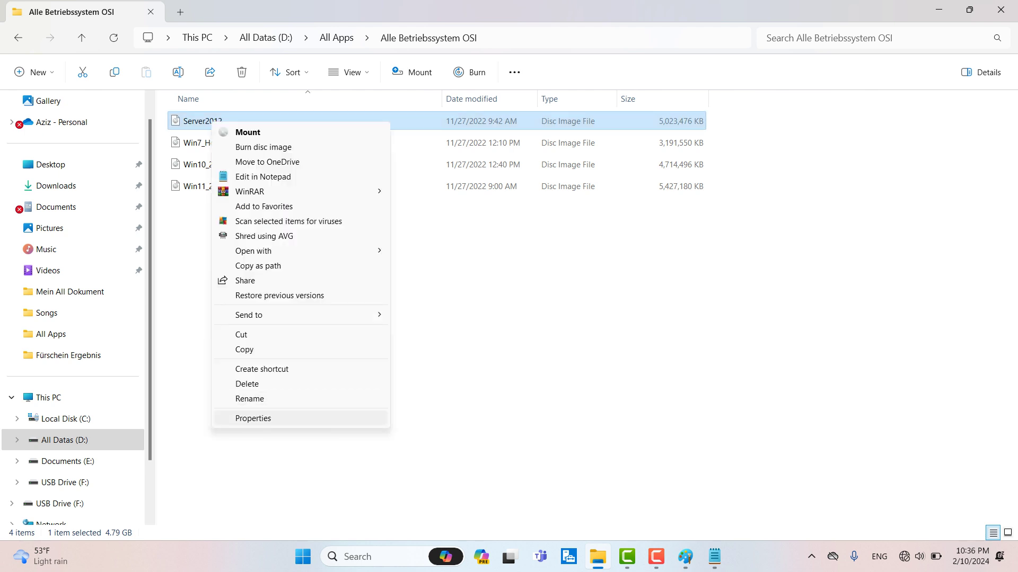
left_click(254, 418)
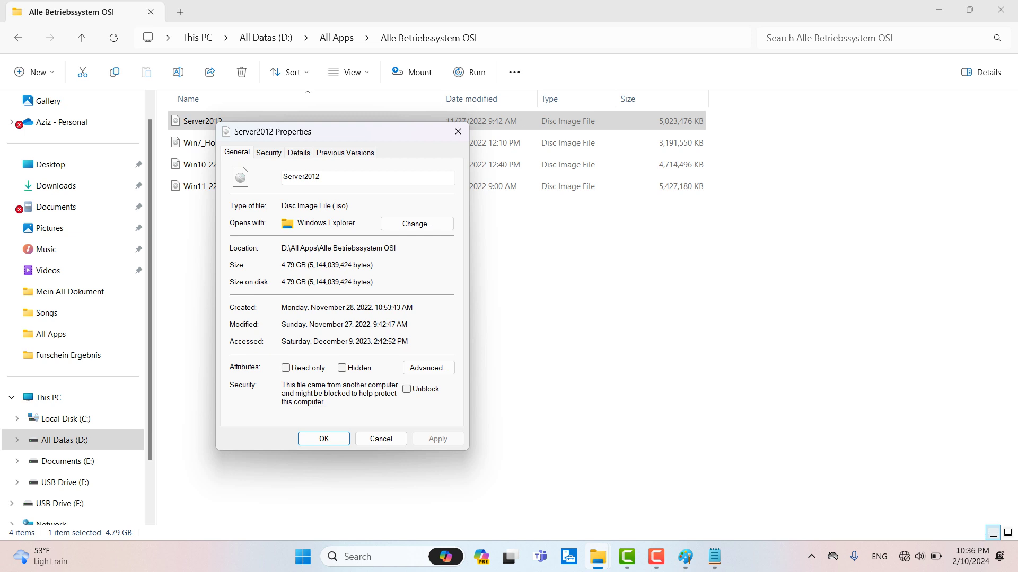
left_click_drag(339, 131, 420, 129)
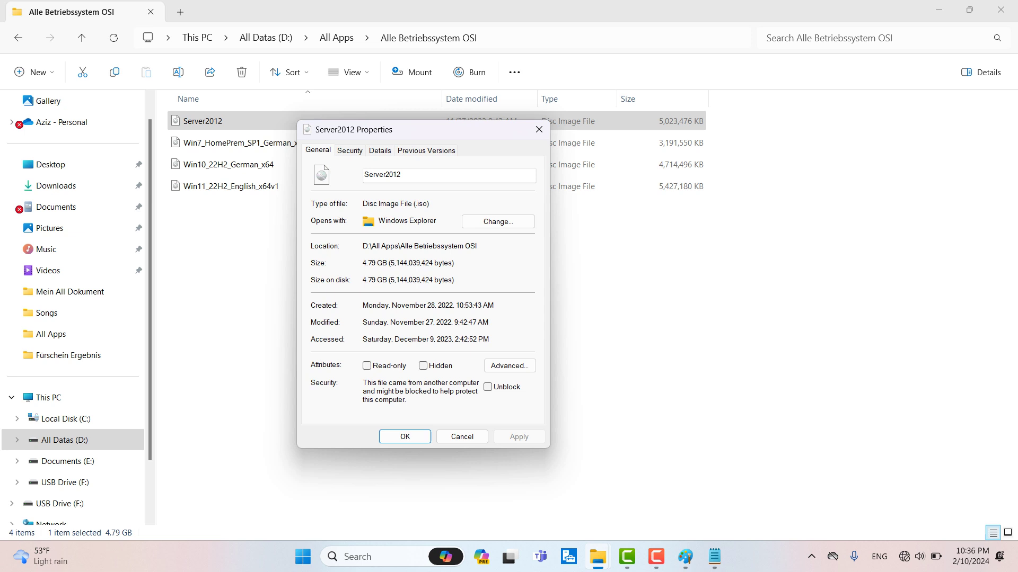
left_click(538, 129)
Check the properties of Win7_HomePrem_SP1_German_x64, highlight the Windows 7, 10 and 11 images, and close the folder window
left_click(244, 143)
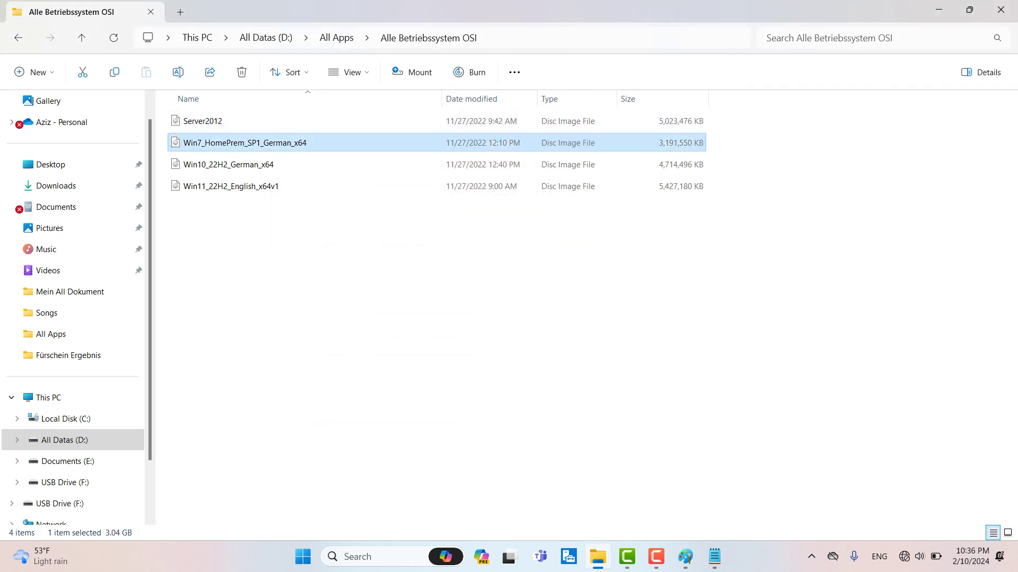
right_click(241, 143)
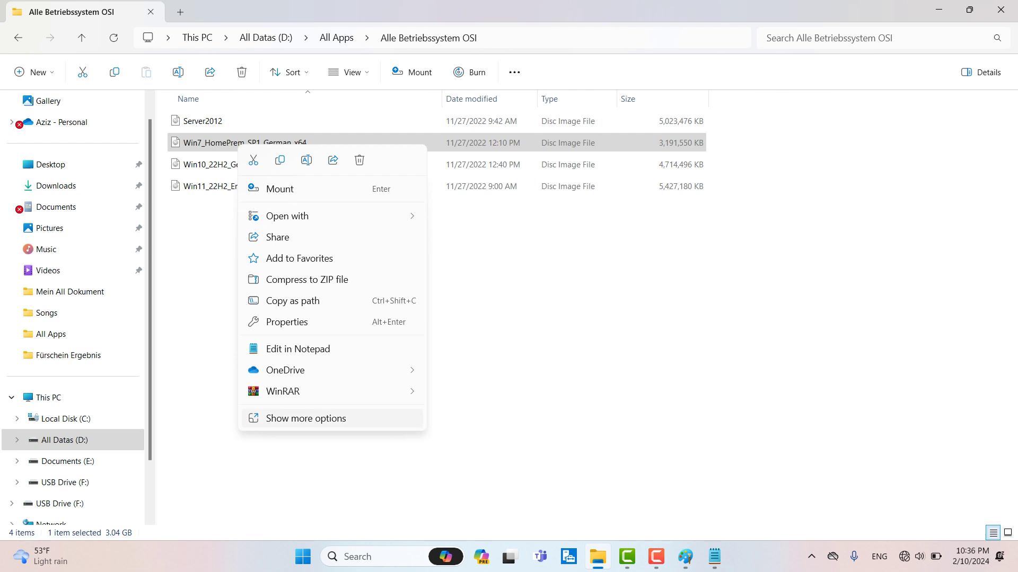
left_click(306, 419)
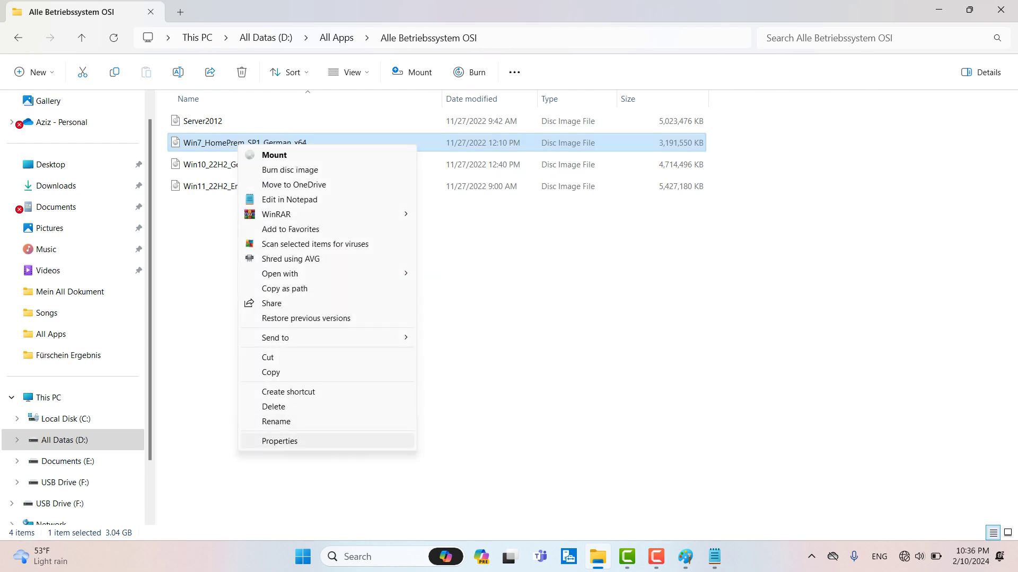
left_click(286, 441)
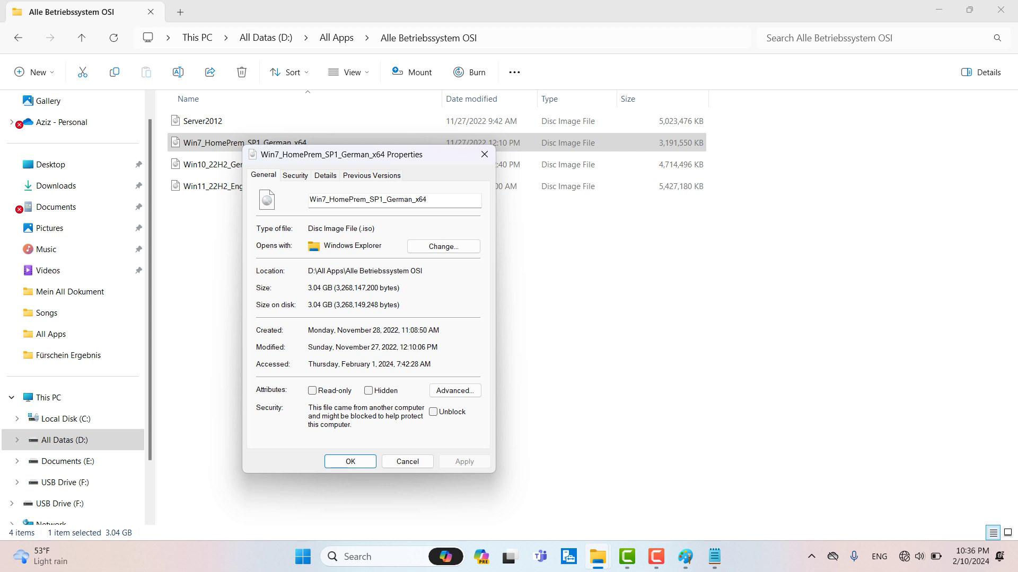
left_click(484, 154)
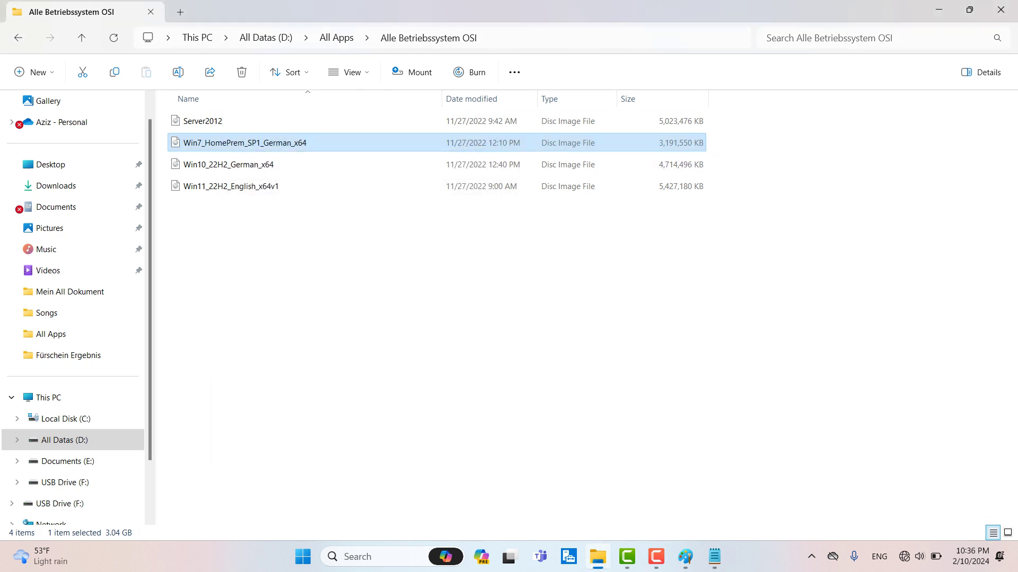
left_click_drag(295, 236, 235, 149)
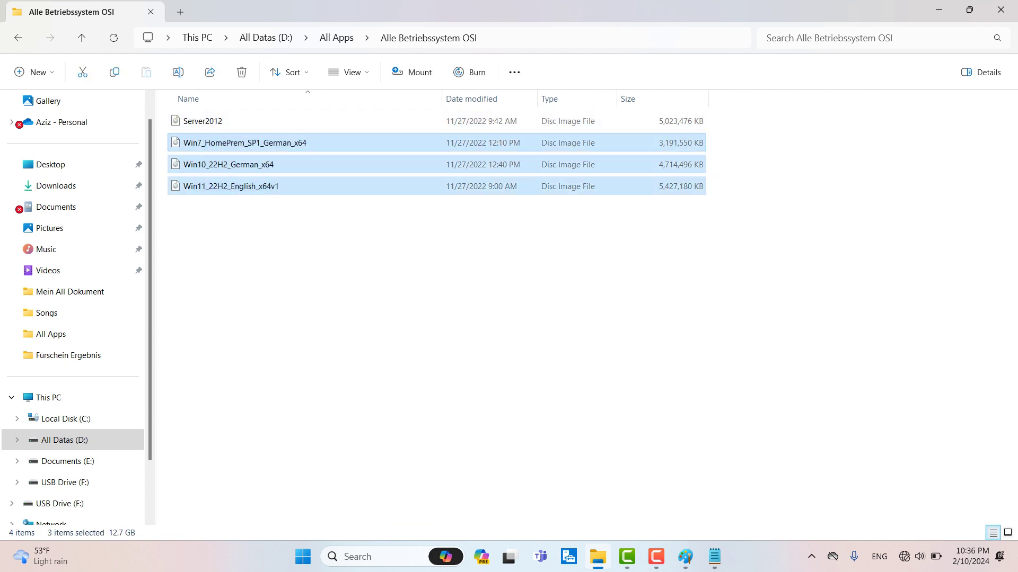
left_click(1000, 9)
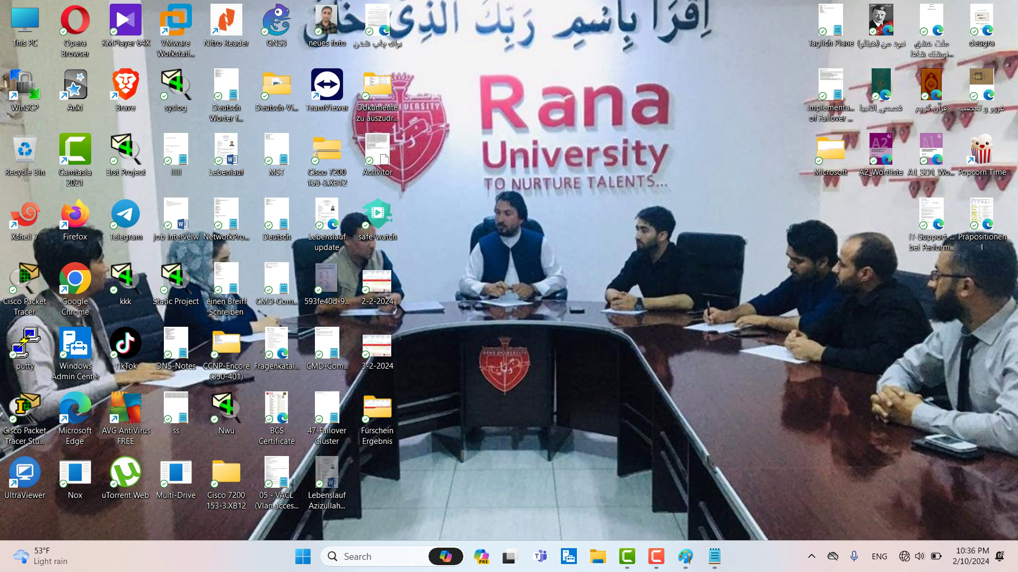
Open This PC in File Explorer, point out USB Drive (F:), and place the restored window over the left half of the desktop
key("super+e")
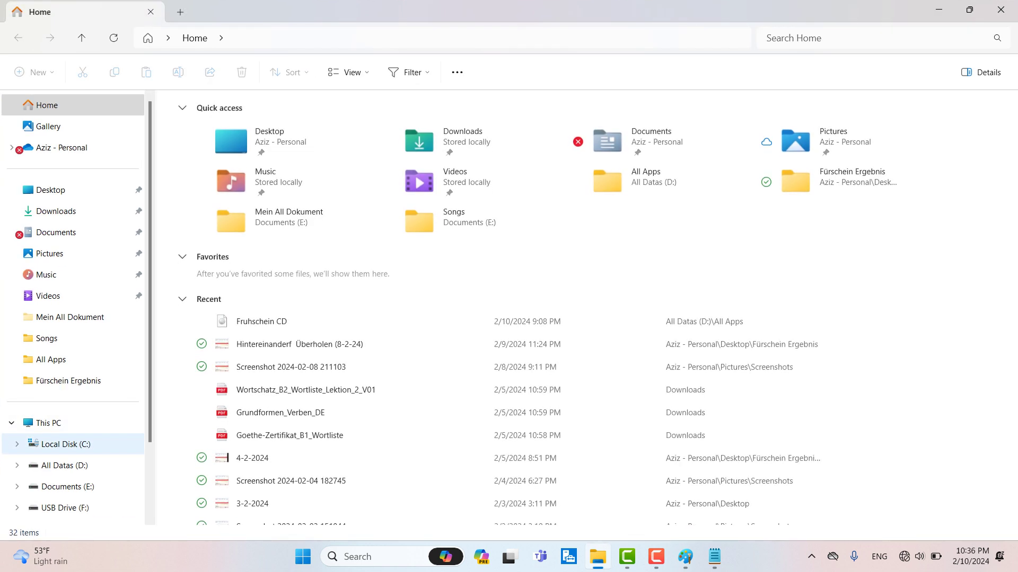
left_click(49, 423)
left_click_drag(873, 183, 745, 127)
left_click_drag(865, 218, 745, 118)
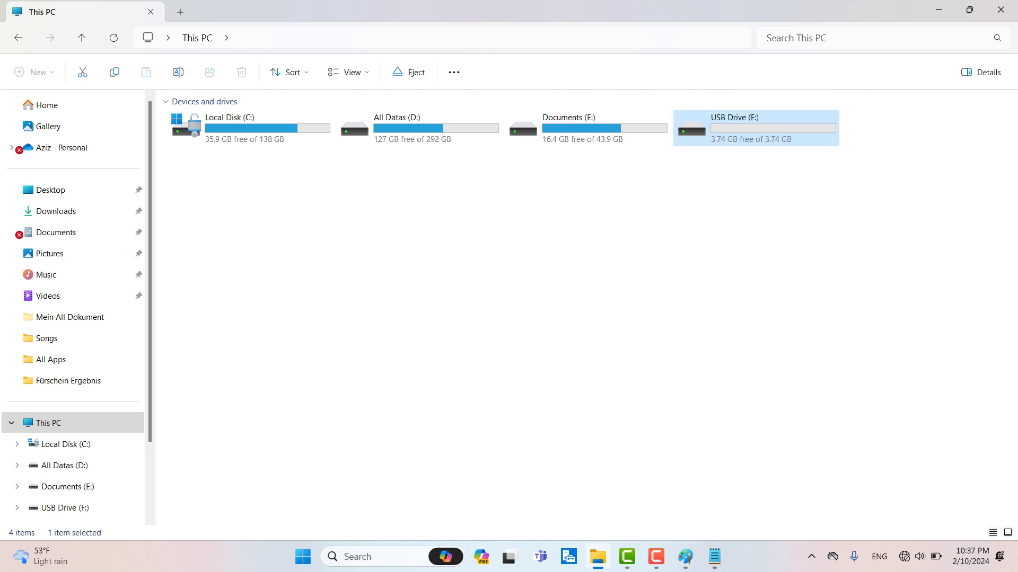
left_click_drag(846, 197, 776, 140)
key("super+Down")
left_click_drag(776, 11, 308, 17)
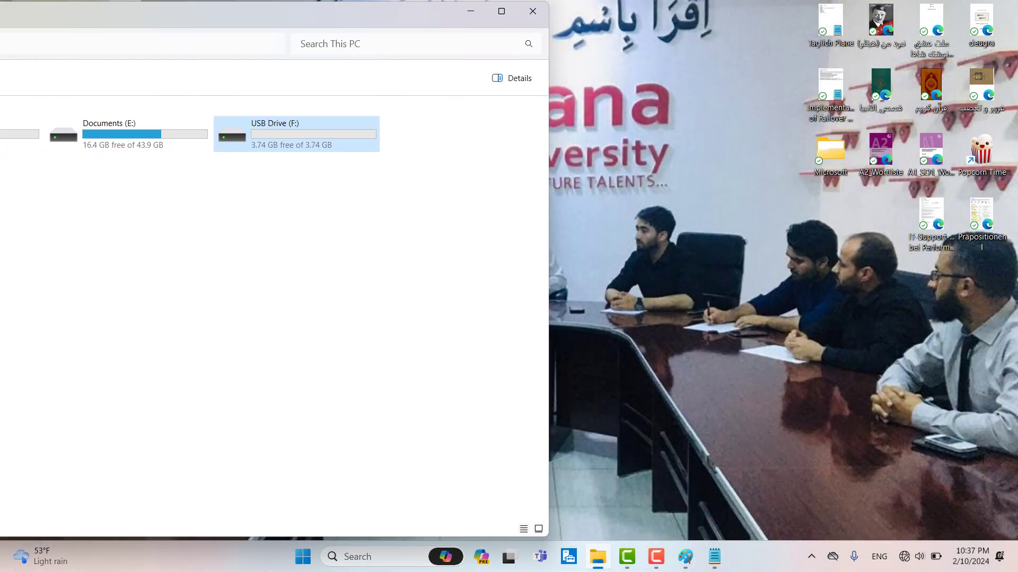
Switch to the Notepad command notes, heighten the restored window to show every line, and place it beside the File Explorer window
left_click(714, 557)
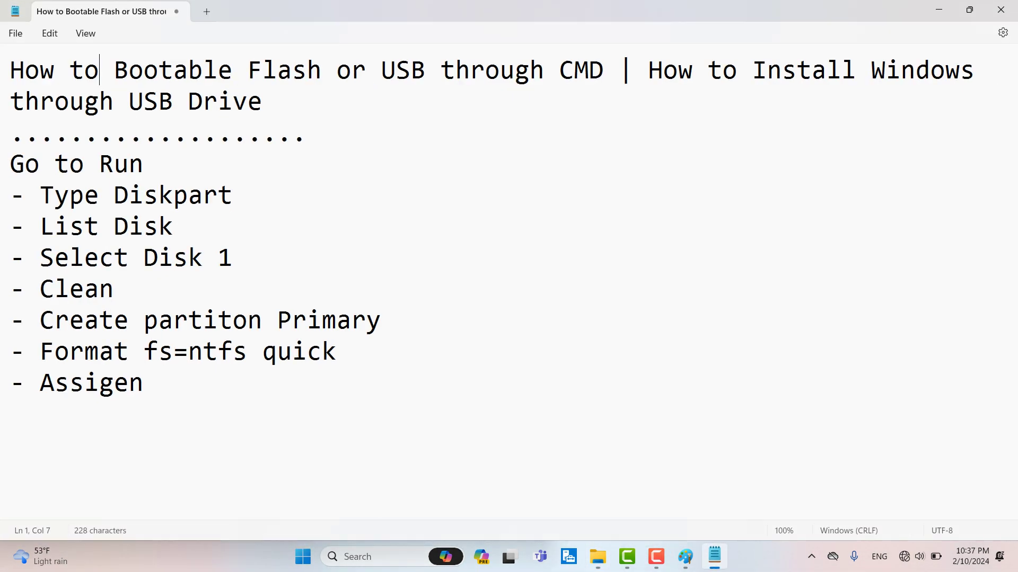
left_click_drag(509, 11, 883, 56)
left_click_drag(719, 61, 800, 30)
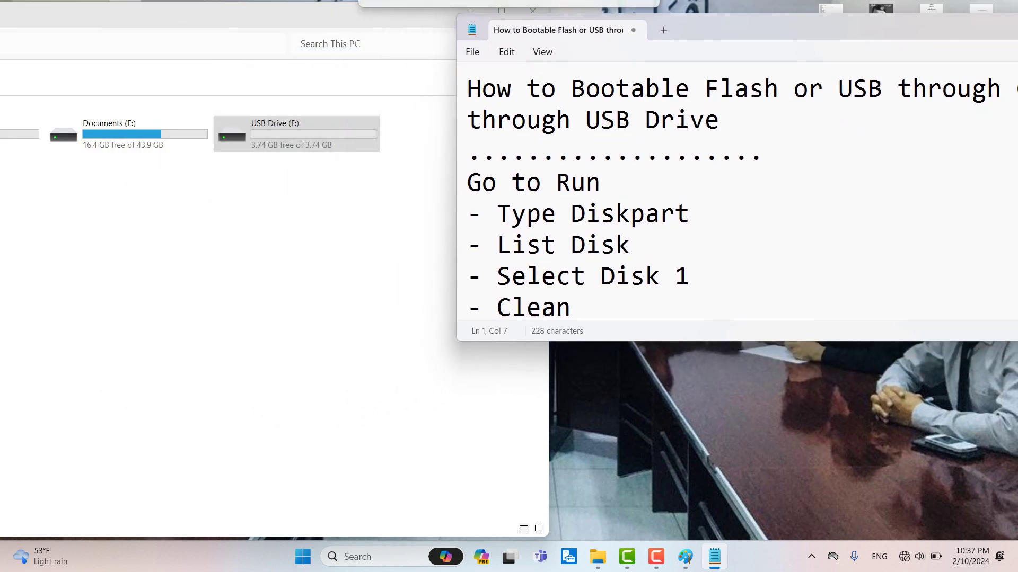
left_click_drag(737, 341, 737, 504)
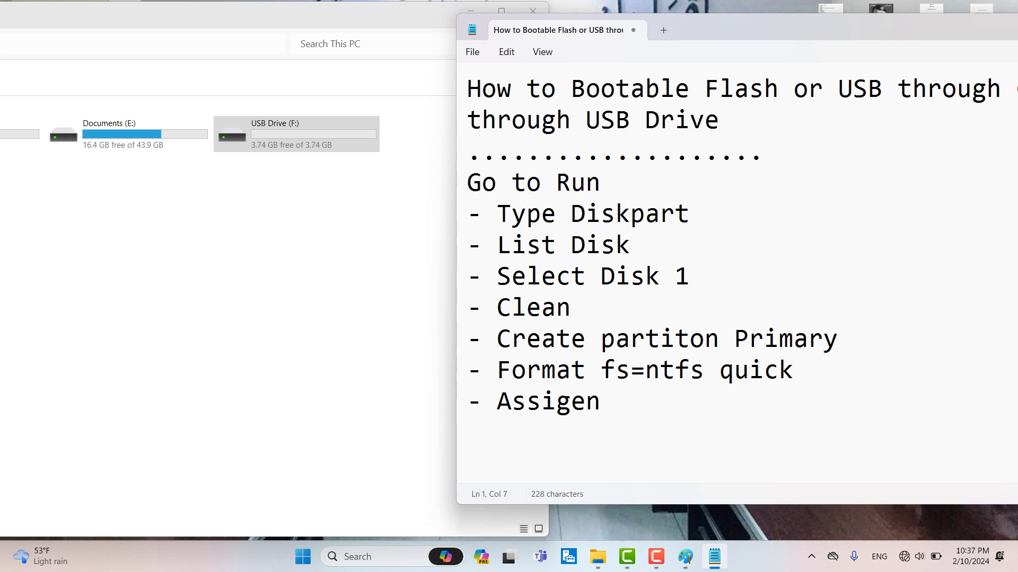
key("F10")
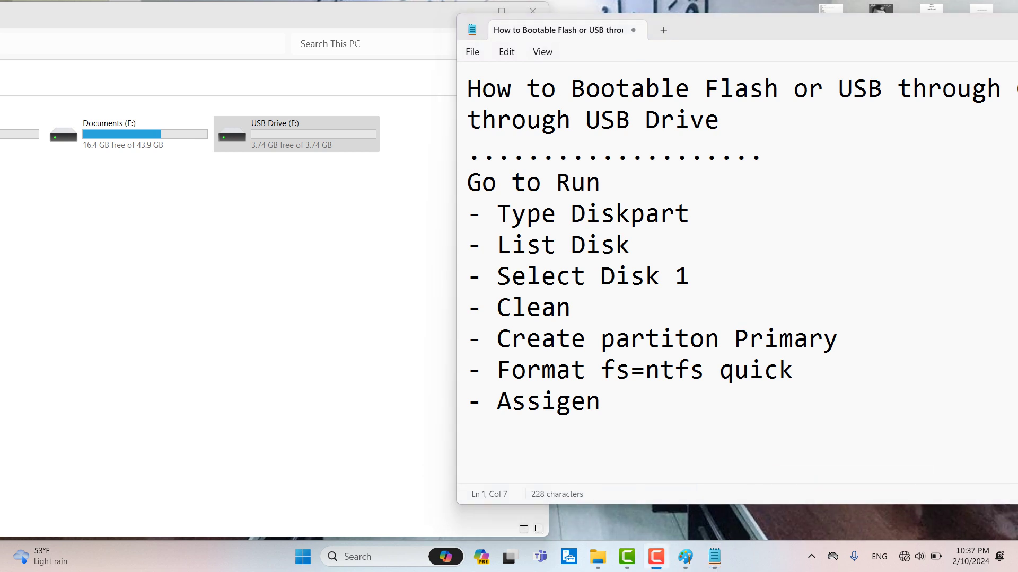
left_click_drag(467, 432, 467, 183)
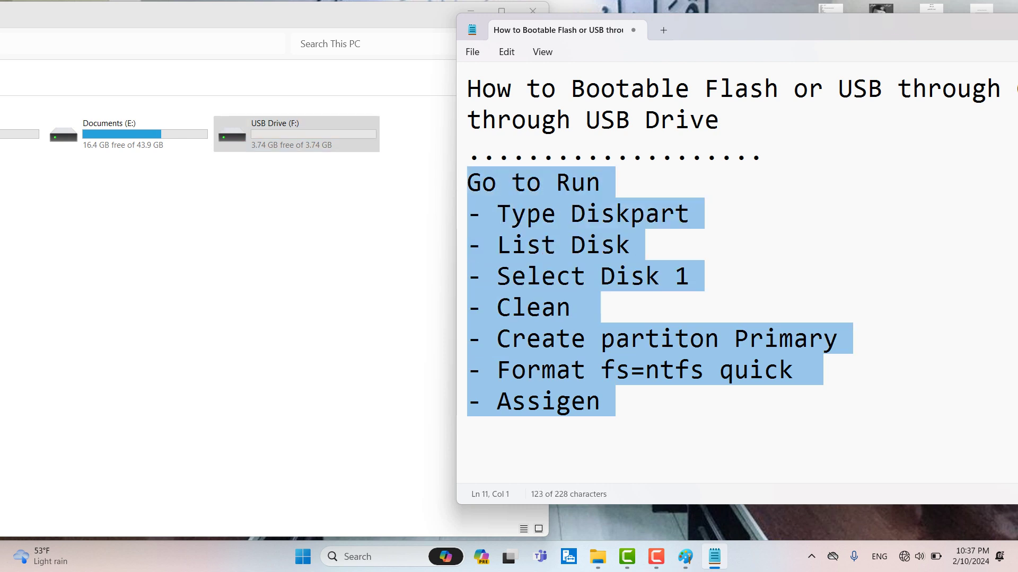
left_click_drag(742, 30, 853, 49)
Point out the "Go to Run" line in the notes and insert a tab on the empty line below "Assigen"
left_click(339, 238)
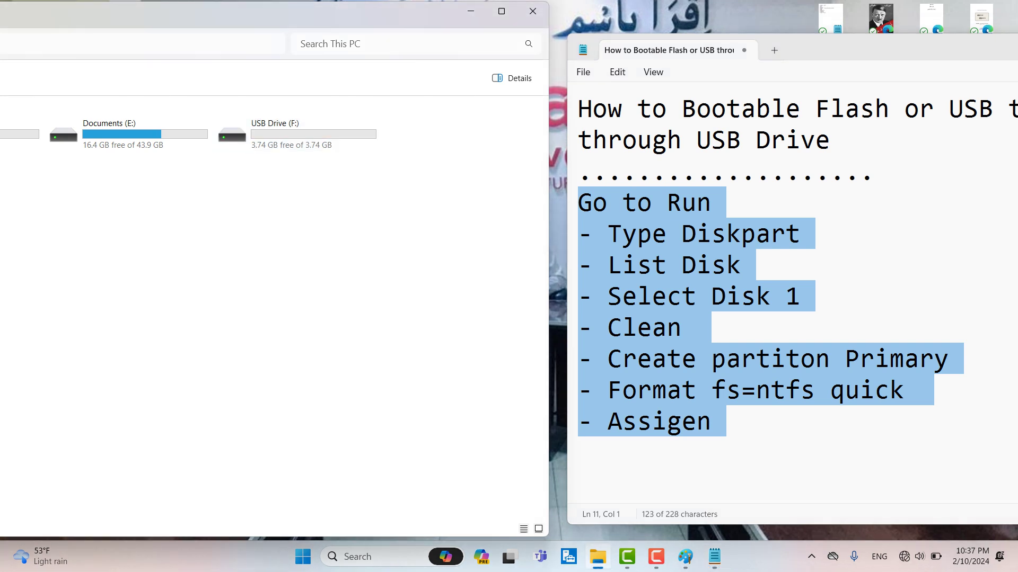
left_click(652, 265)
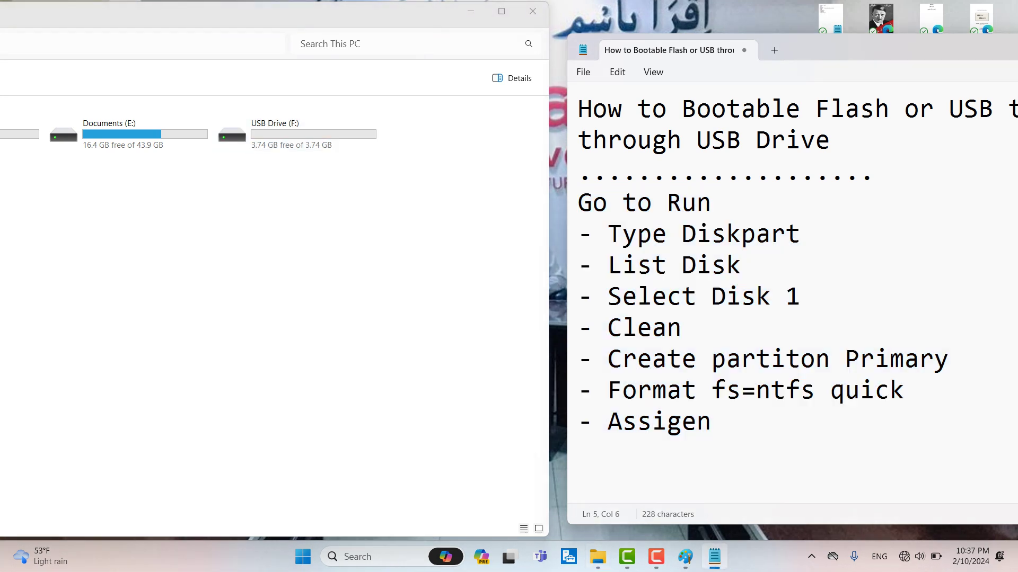
left_click_drag(577, 201, 696, 202)
left_click(712, 202)
left_click(578, 452)
key("Tab")
Run osk to bring up the On-Screen Keyboard, use it to reopen the Run dialog, and close the keyboard
key("super+r")
type("osk")
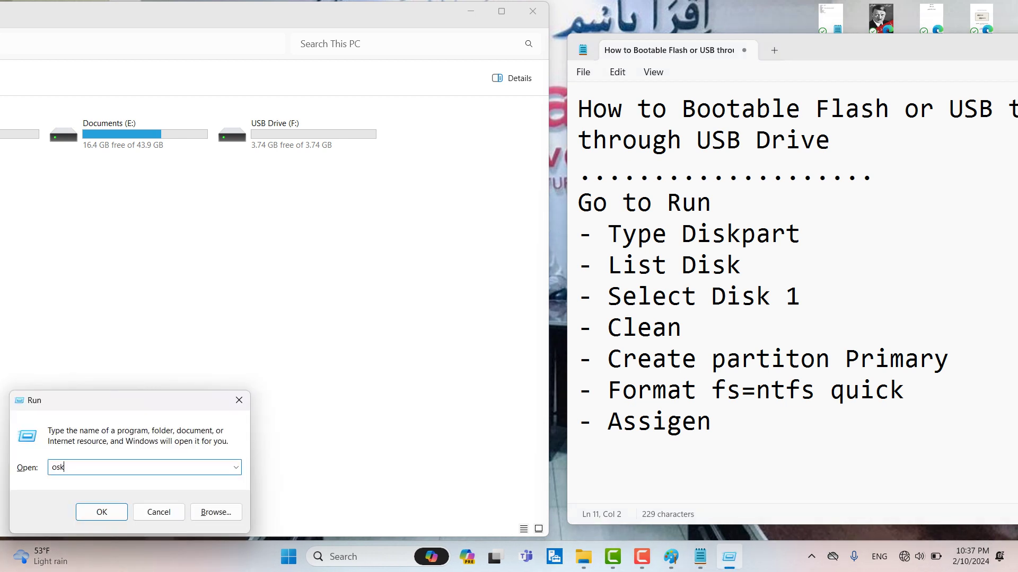
key("Return")
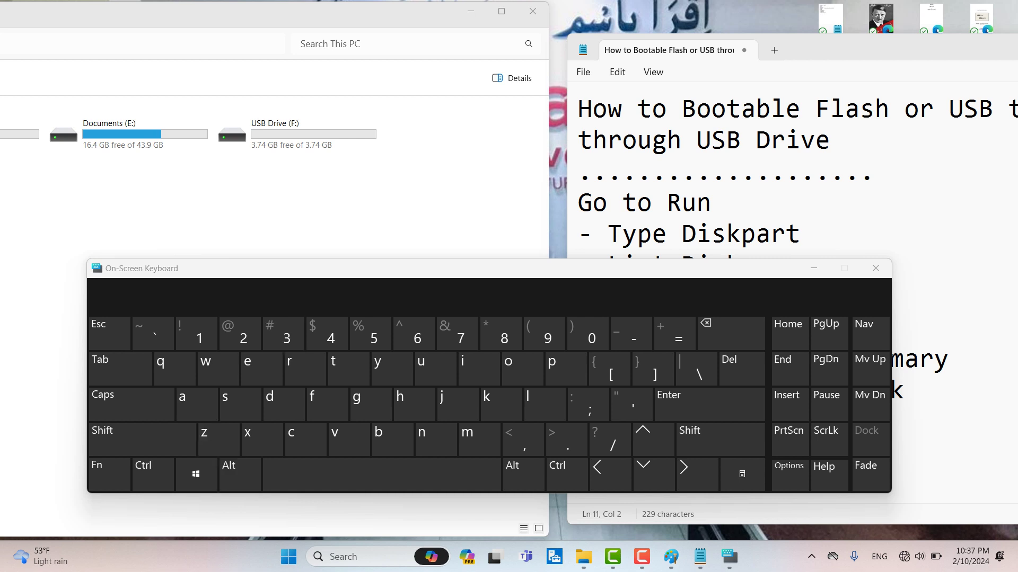
left_click_drag(287, 269, 370, 296)
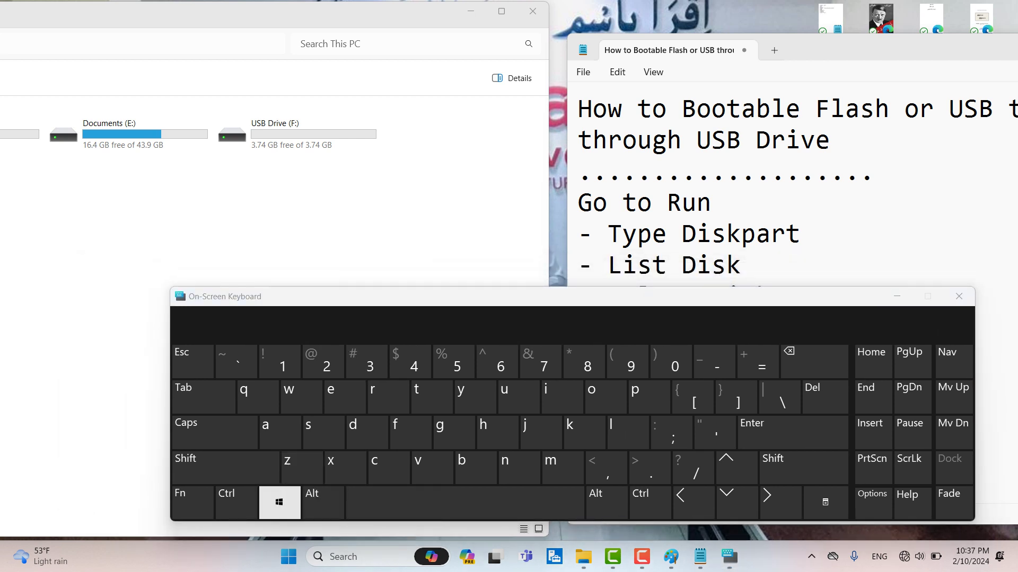
left_click(279, 502)
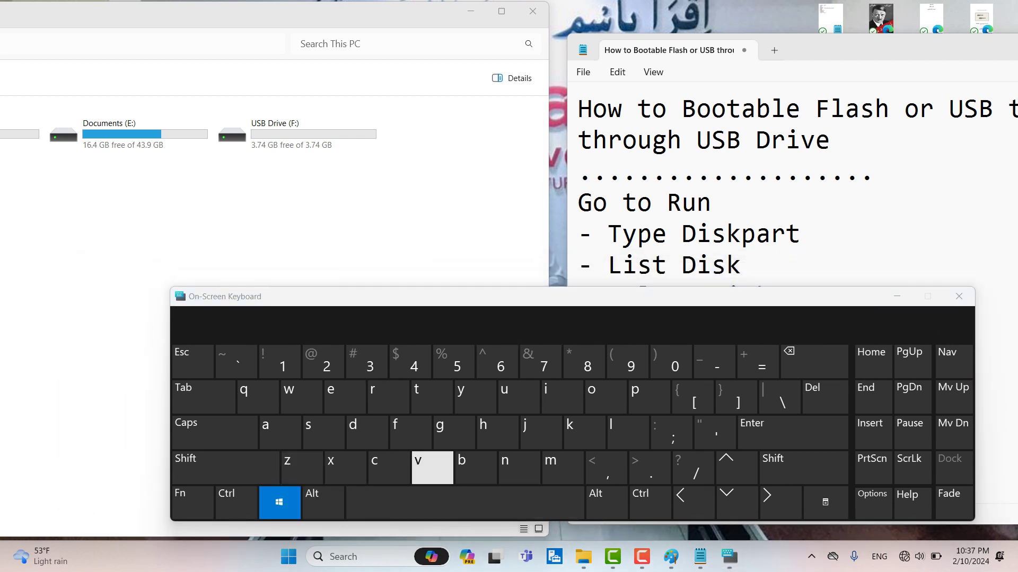
left_click(388, 396)
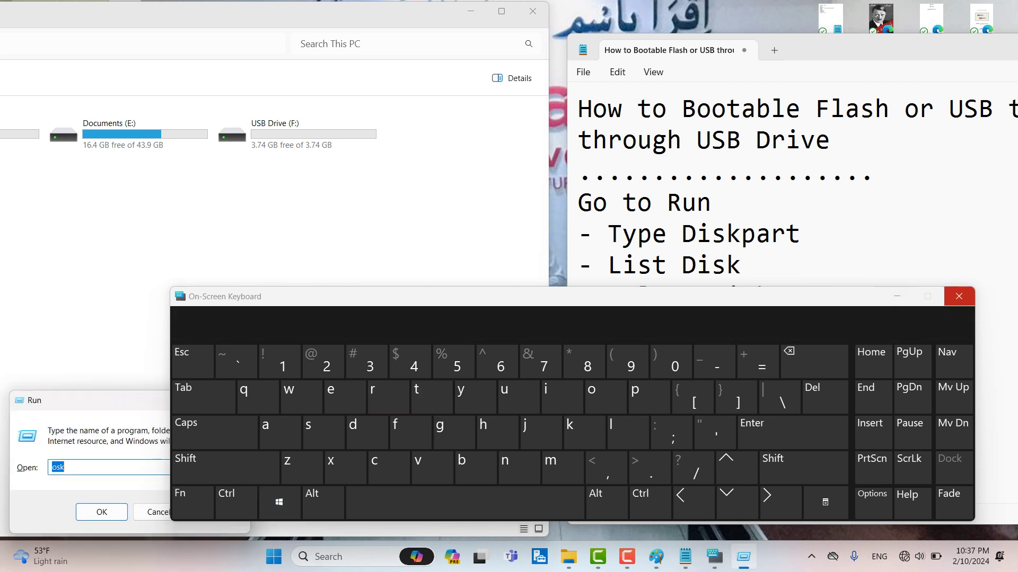
left_click(959, 296)
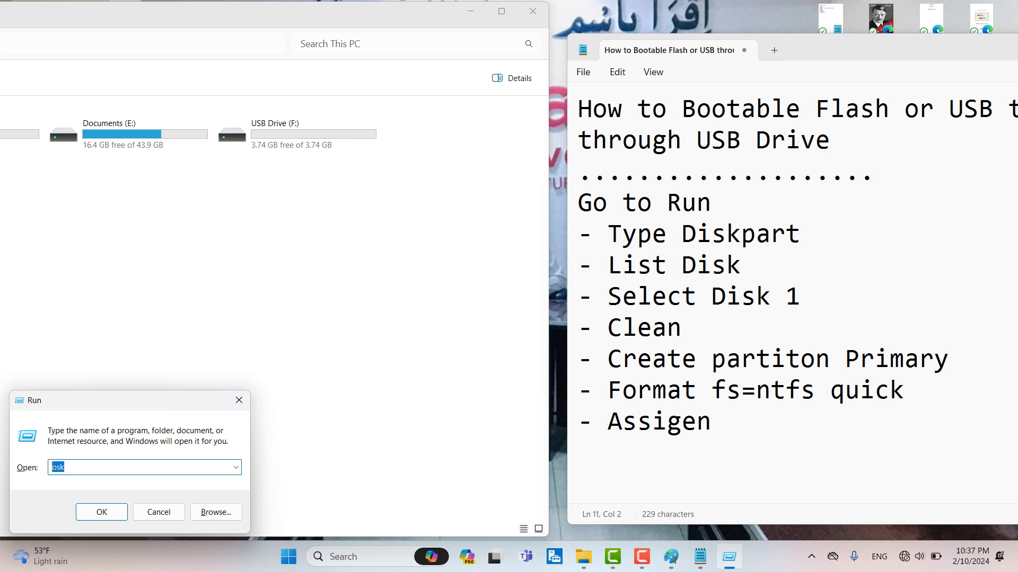
Launch Command Prompt by running cmd from the Run dialog and enlarge its text for readability
type("cmd")
key("Return")
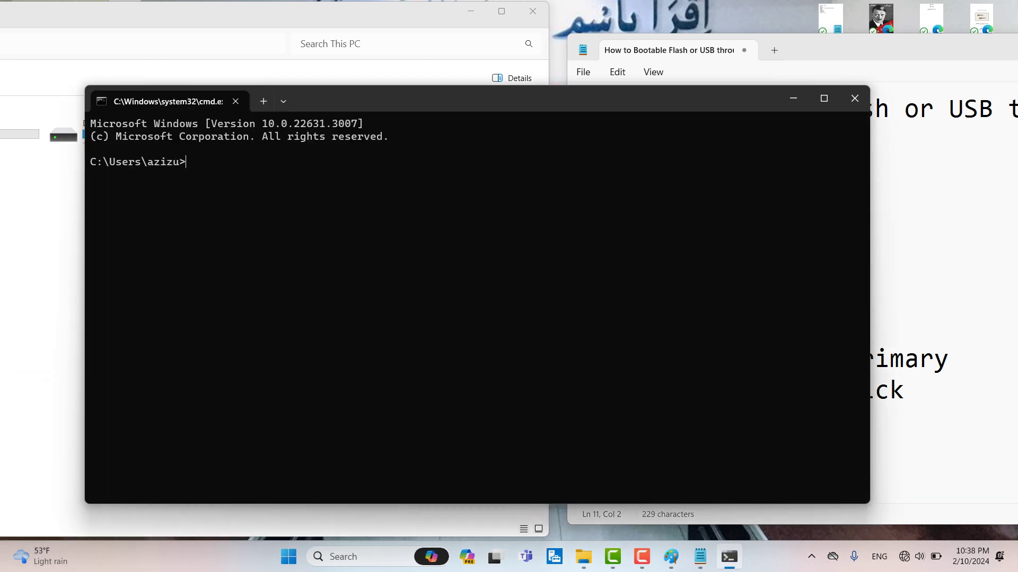
left_click_drag(477, 98, 460, 80)
key("ctrl+equal")
key("ctrl+equal")
key("ctrl+equal")
key("ctrl+equal")
key("ctrl+equal")
key("ctrl+equal")
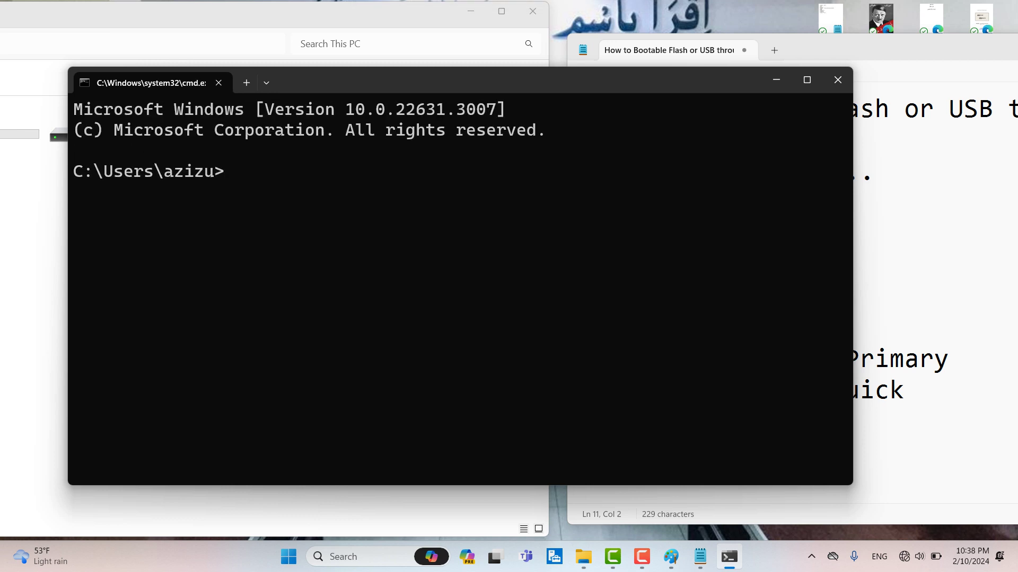
Resize and place the Command Prompt window beside the notes, and point out the lines from "Type Diskpart" to "Select Disk 1"
left_click_drag(853, 276, 961, 276)
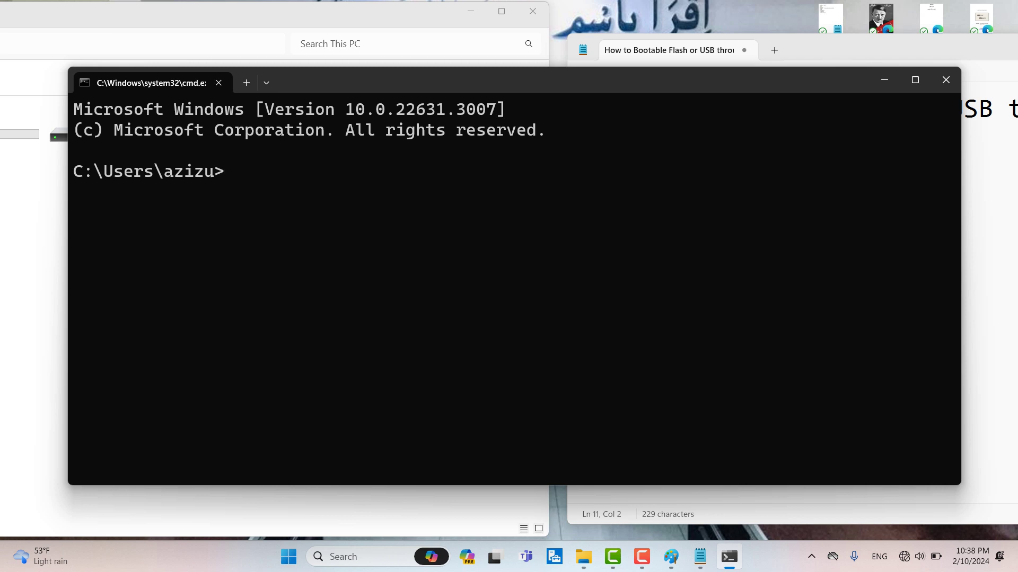
left_click_drag(460, 80, 345, 85)
left_click_drag(845, 275, 554, 275)
left_click_drag(318, 85, 330, 32)
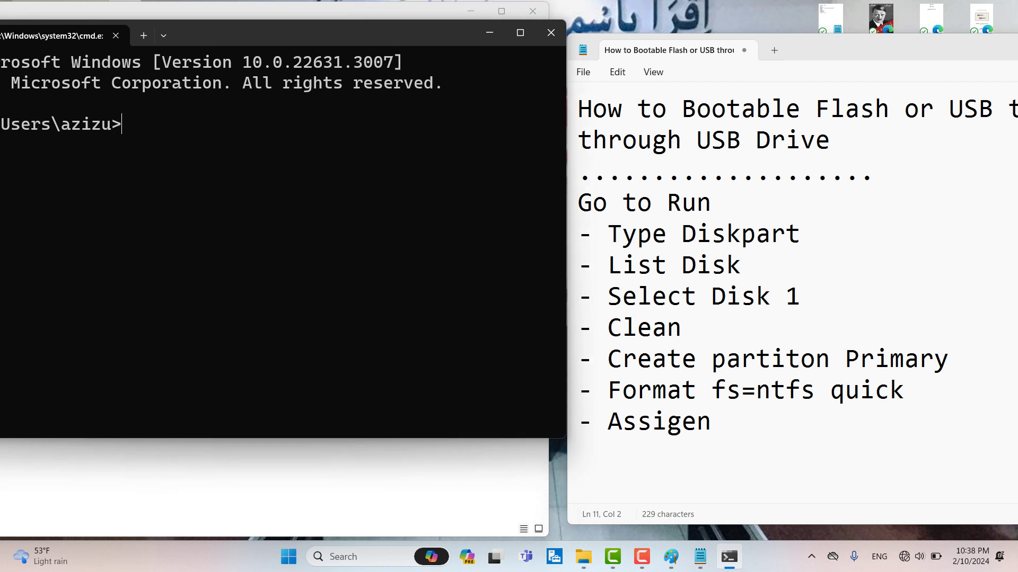
left_click_drag(328, 439, 328, 503)
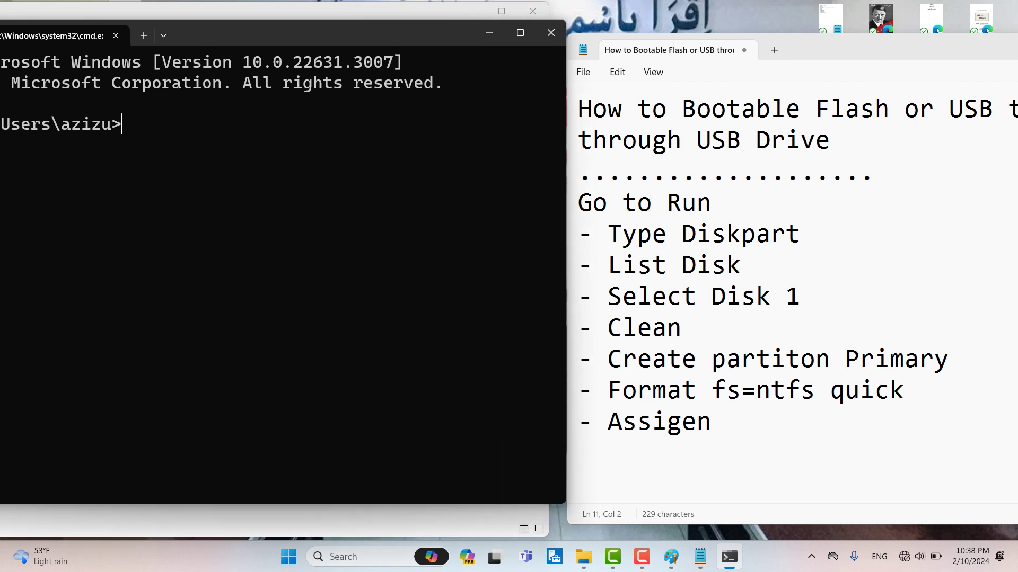
left_click_drag(608, 234, 770, 296)
left_click(697, 327)
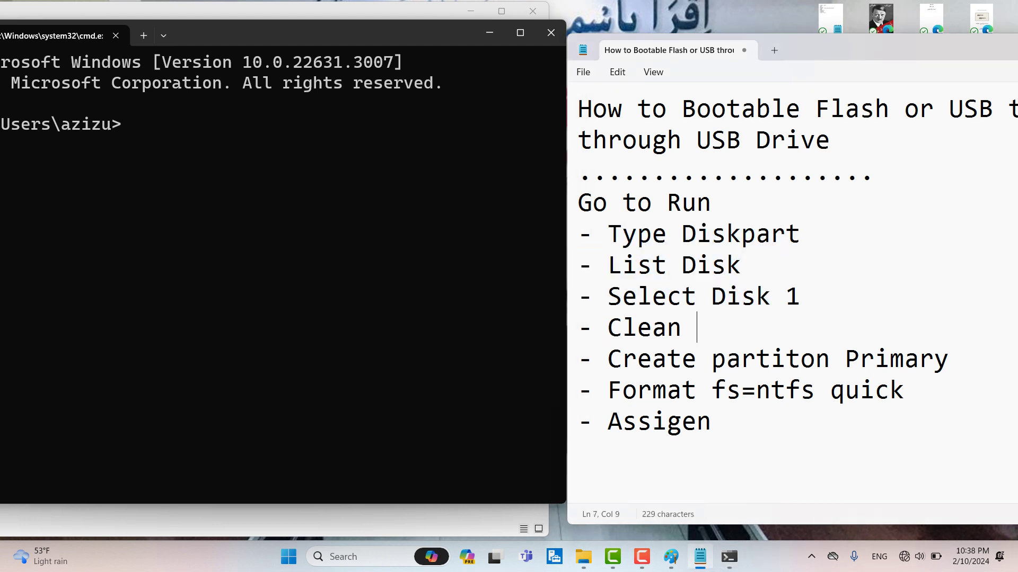
Move the Command Prompt window so that its whole prompt line fits on screen
left_click(191, 35)
left_click_drag(191, 35, 225, 54)
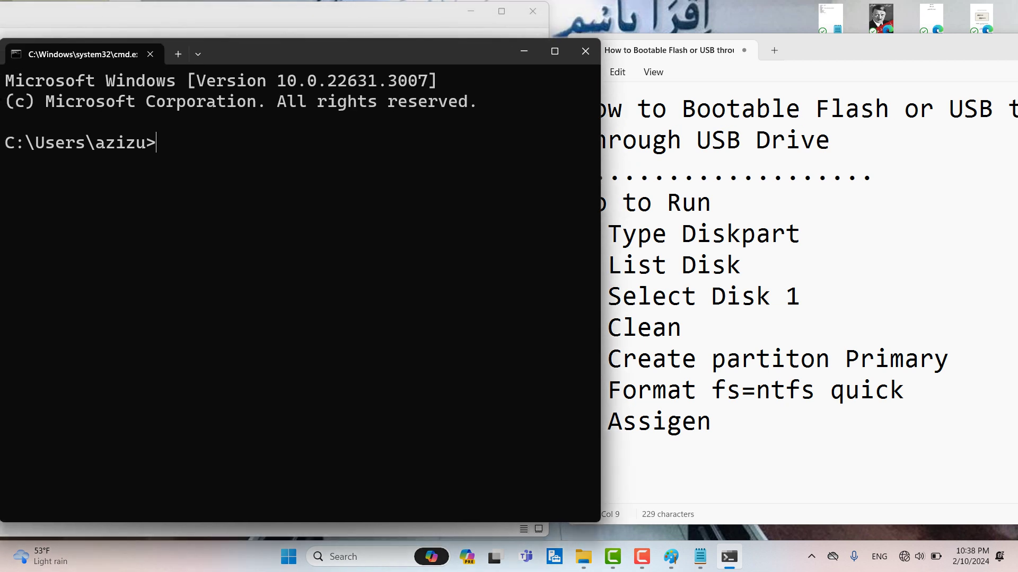
Try running "type disk" in Command Prompt, and clear the console with cls
type("type")
key("BackSpace")
key("BackSpace")
key("BackSpace")
key("BackSpace")
key("BackSpace")
left_click(666, 234)
left_click(608, 233)
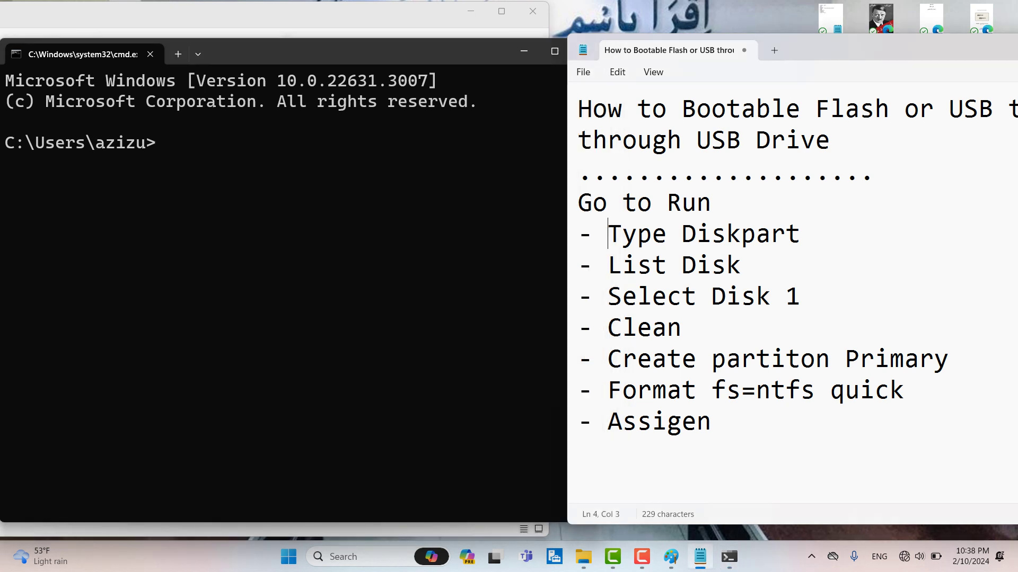
key("alt+Tab")
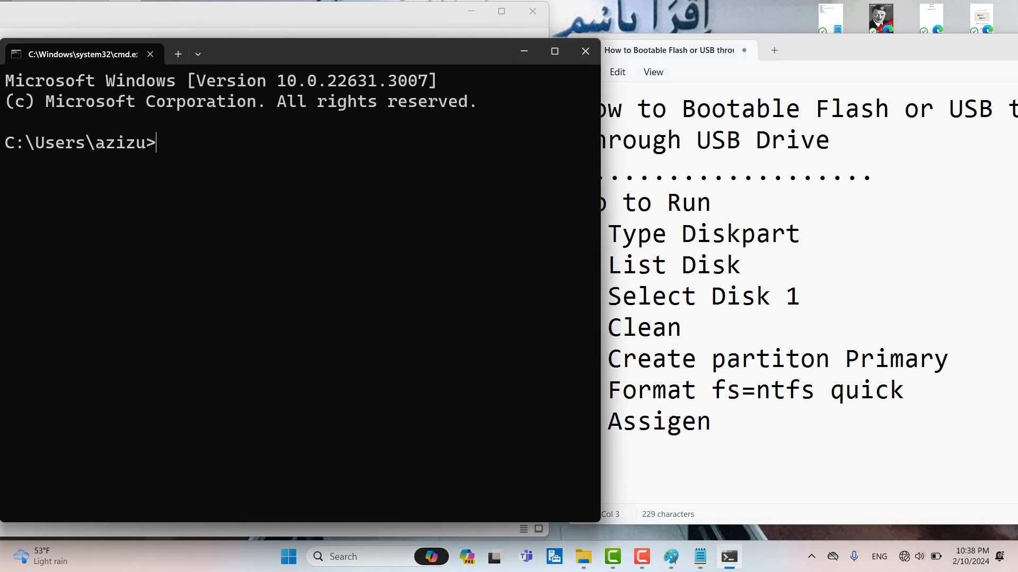
type("type disk")
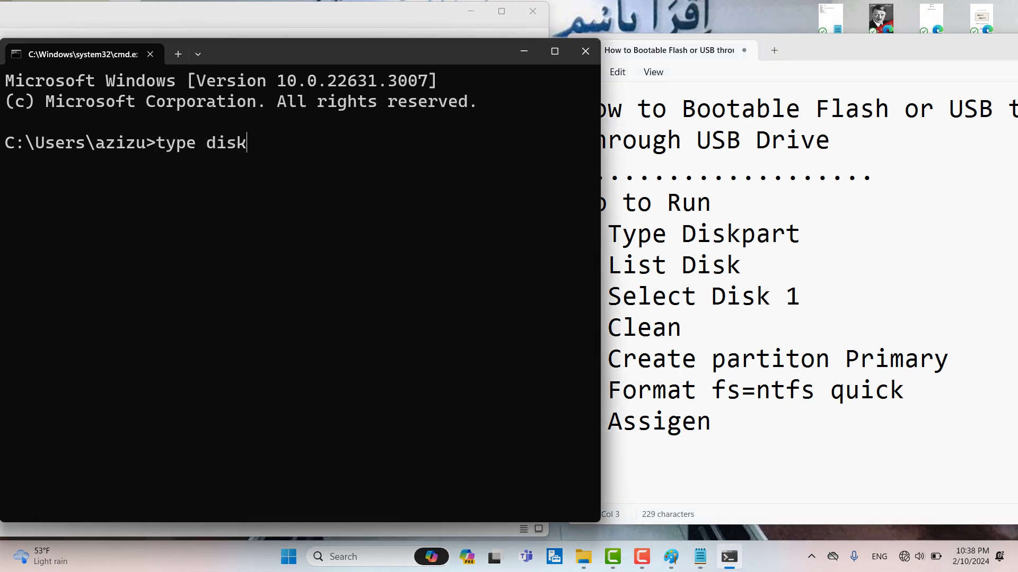
key("Return")
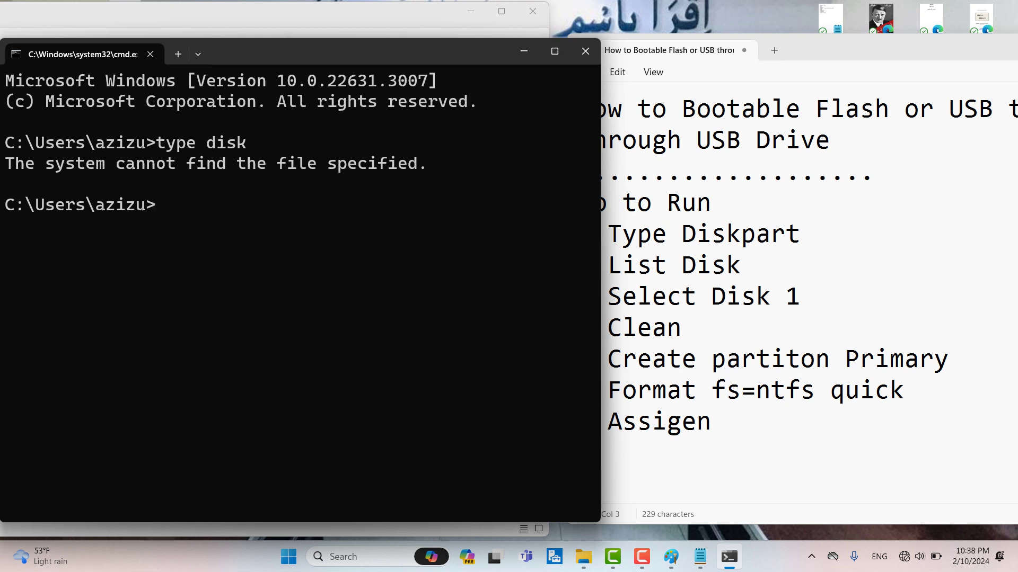
type("cls")
key("Return")
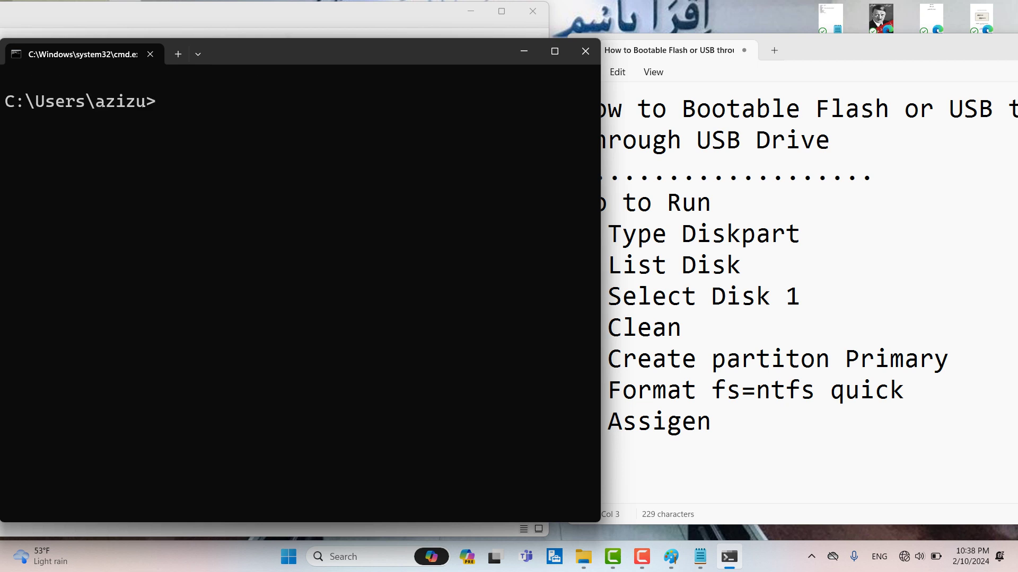
Reword the "Type Diskpart" line in the notes as "list disk"
left_click(682, 233)
key("Left")
key("BackSpace")
key("BackSpace")
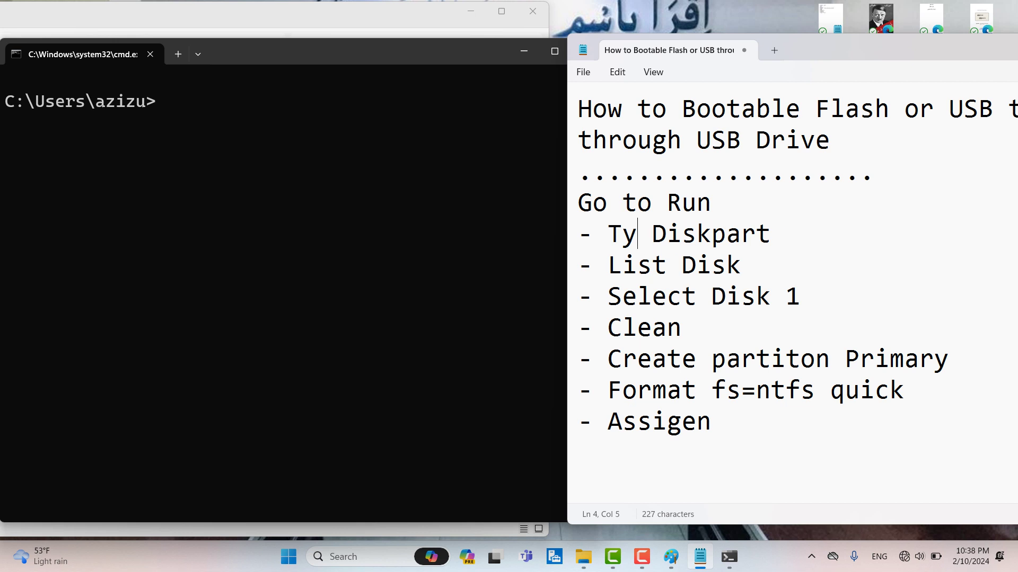
key("BackSpace")
key("BackSpace")
type("list")
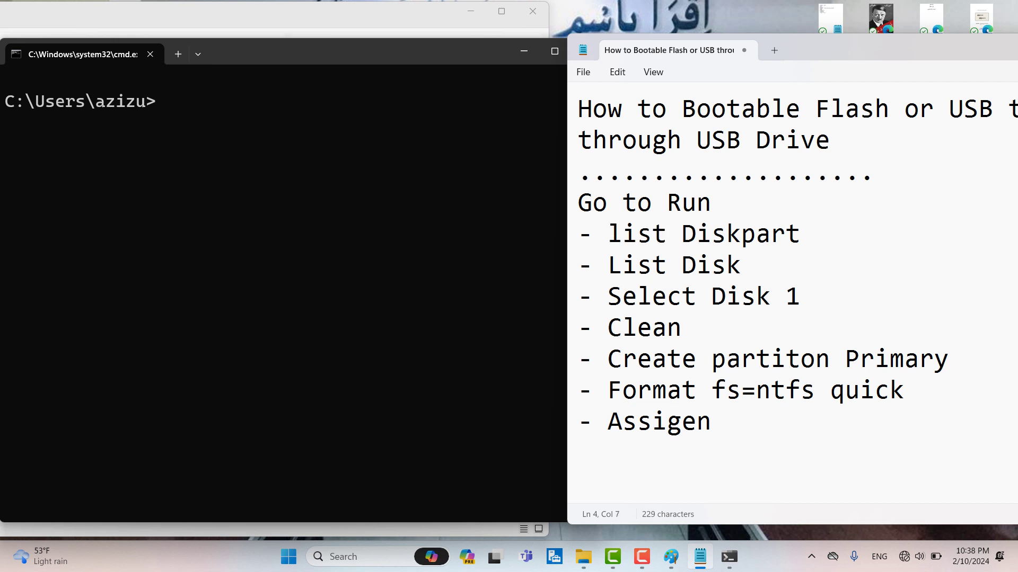
left_click_drag(800, 234, 608, 234)
type("list disk")
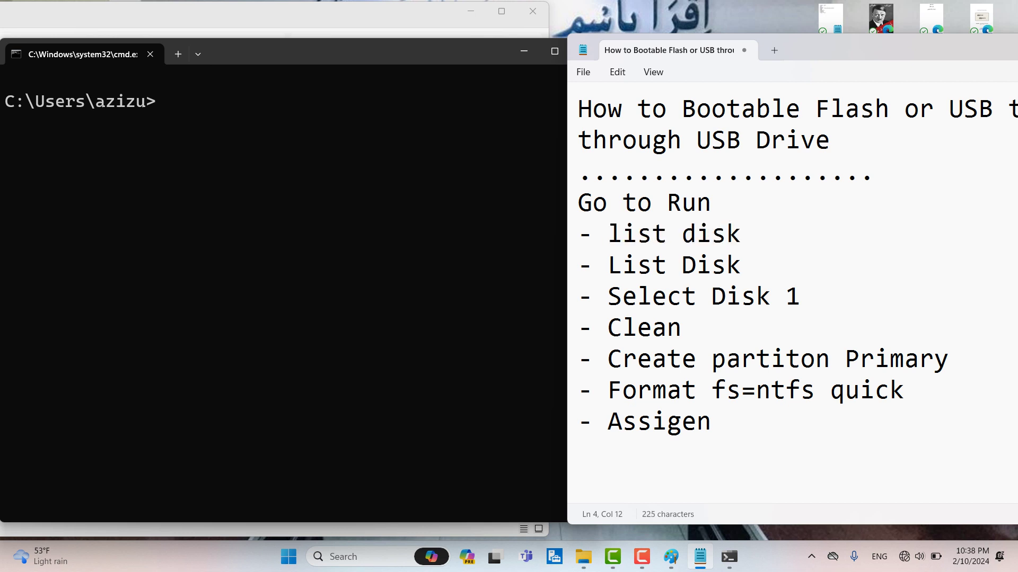
Undo the rewording in the notes and restore the line as "Type Diskpart"
key("ctrl+z")
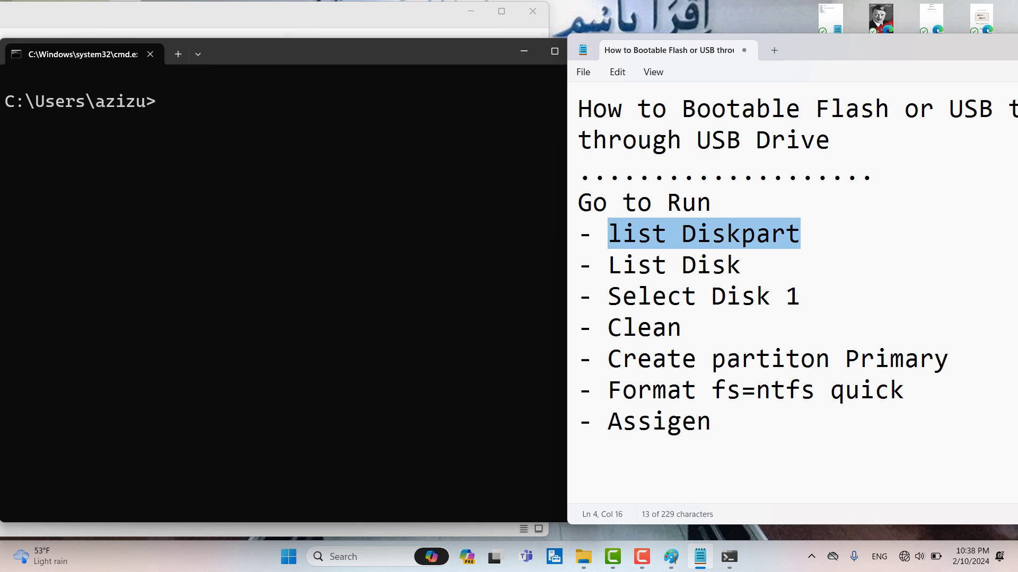
left_click_drag(695, 454, 682, 359)
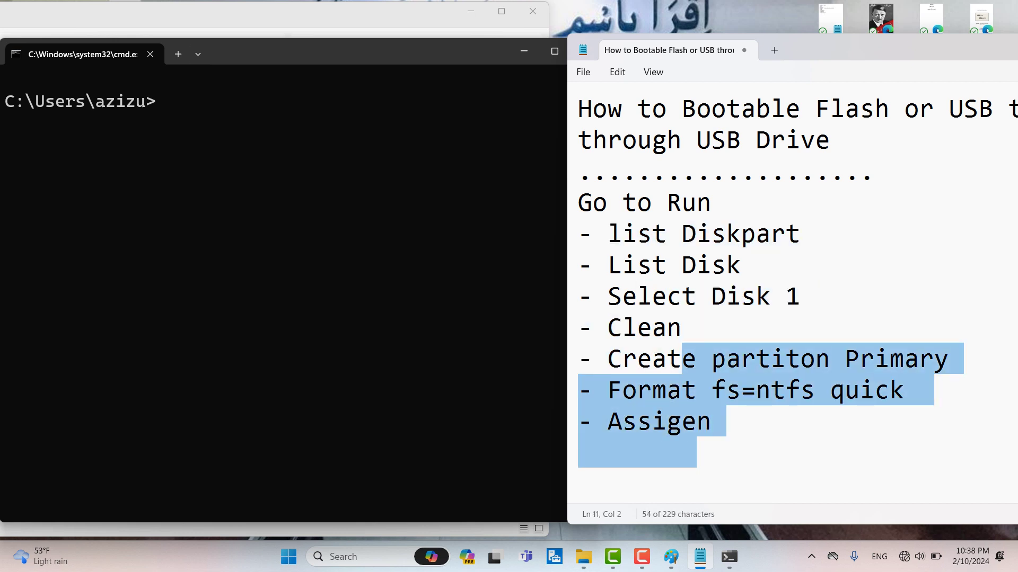
left_click(622, 265)
key("ctrl+z")
type("Type")
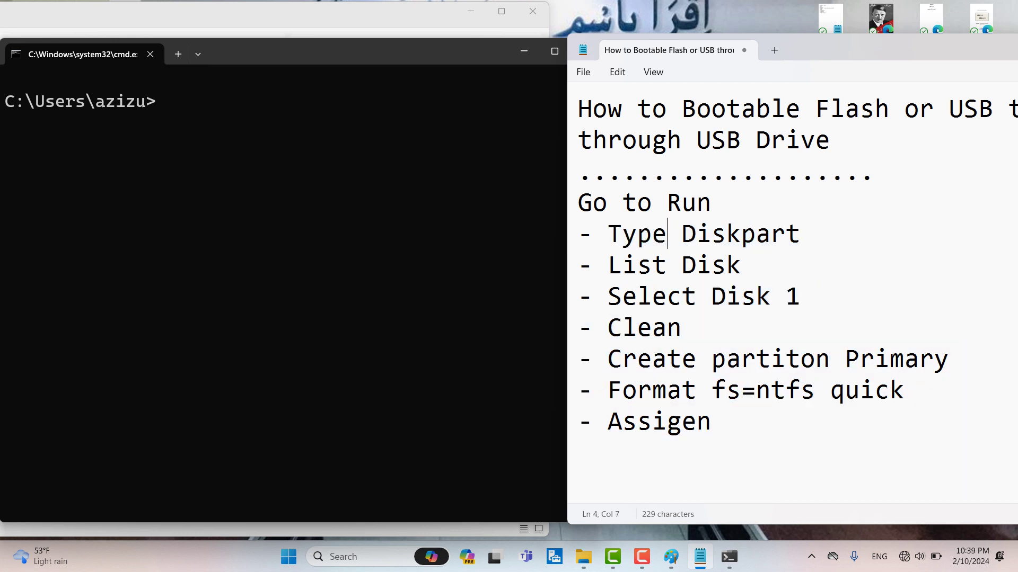
Launch Diskpart by running the diskpart command from Command Prompt
key("alt+Tab")
type("c")
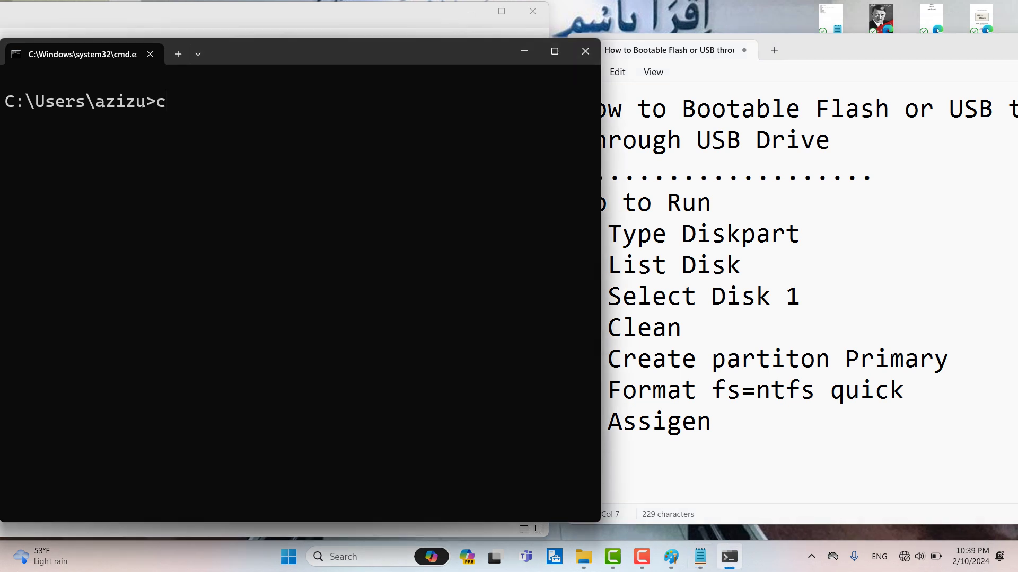
key("BackSpace")
type("diskpart")
key("Return")
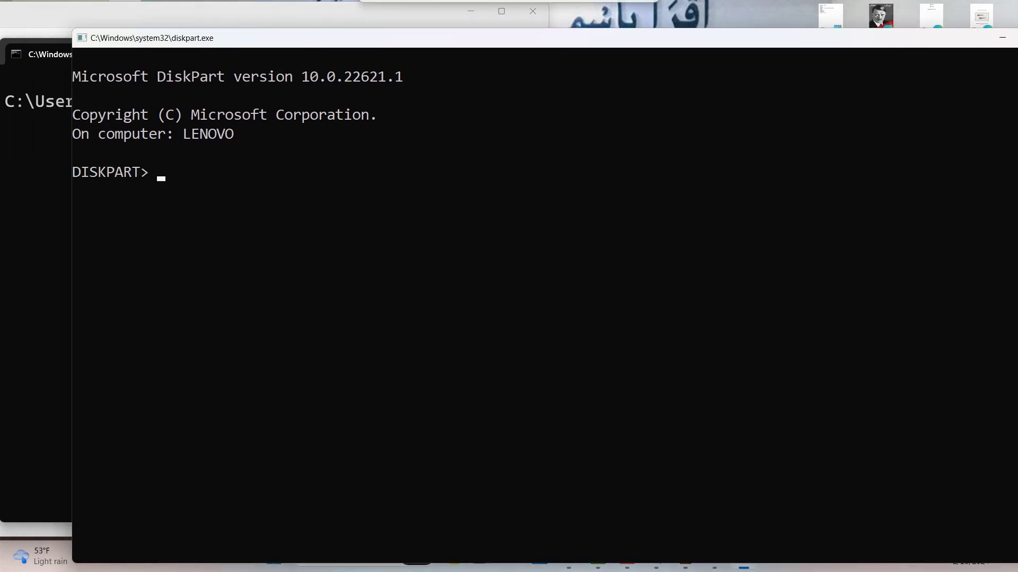
Move and narrow the Diskpart window so the commands in the notes stay readable beside it
left_click_drag(509, 38, 402, 20)
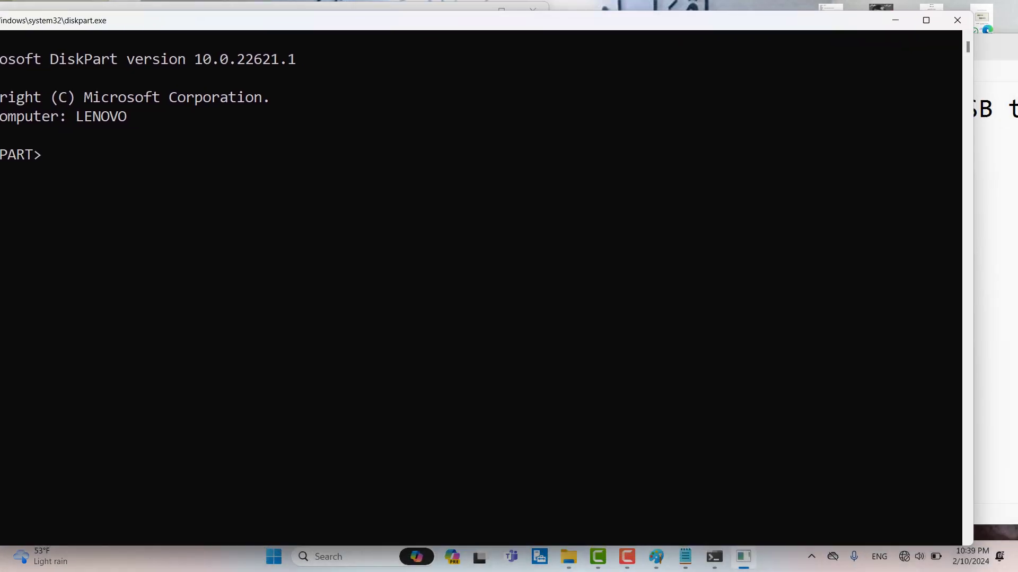
left_click_drag(972, 286, 595, 287)
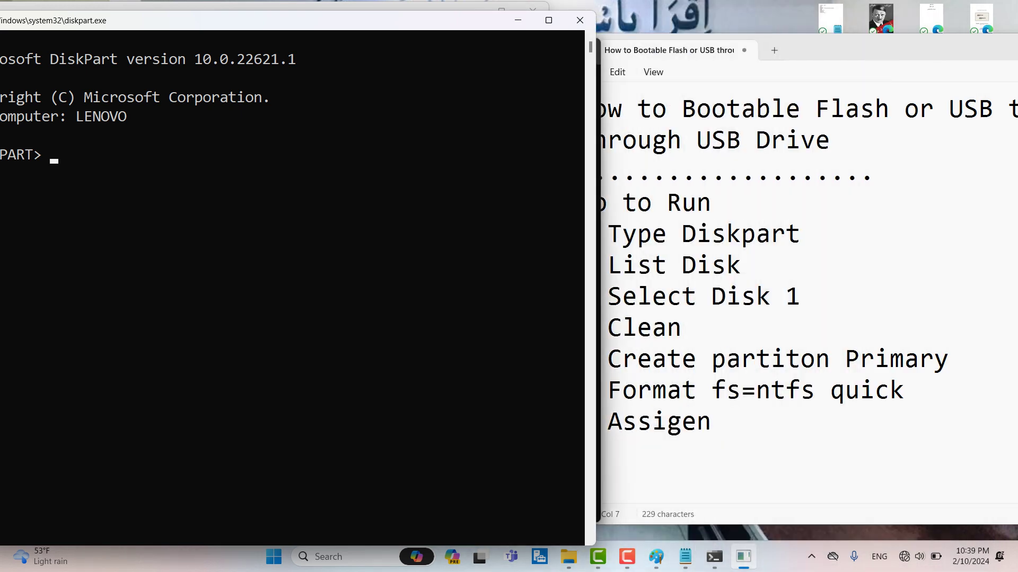
left_click_drag(318, 20, 324, 20)
Delete the word "Type" from the notes line so it reads "Diskpart"
left_click(800, 296)
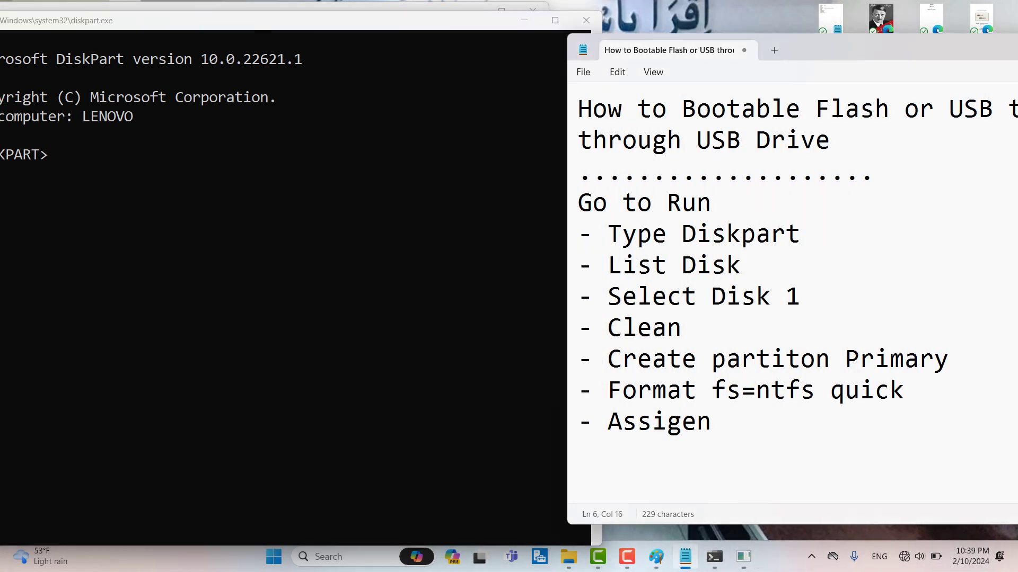
left_click_drag(608, 234, 651, 234)
left_click(681, 234)
key("shift+Left")
key("shift+Left")
key("shift+Left")
key("shift+Left")
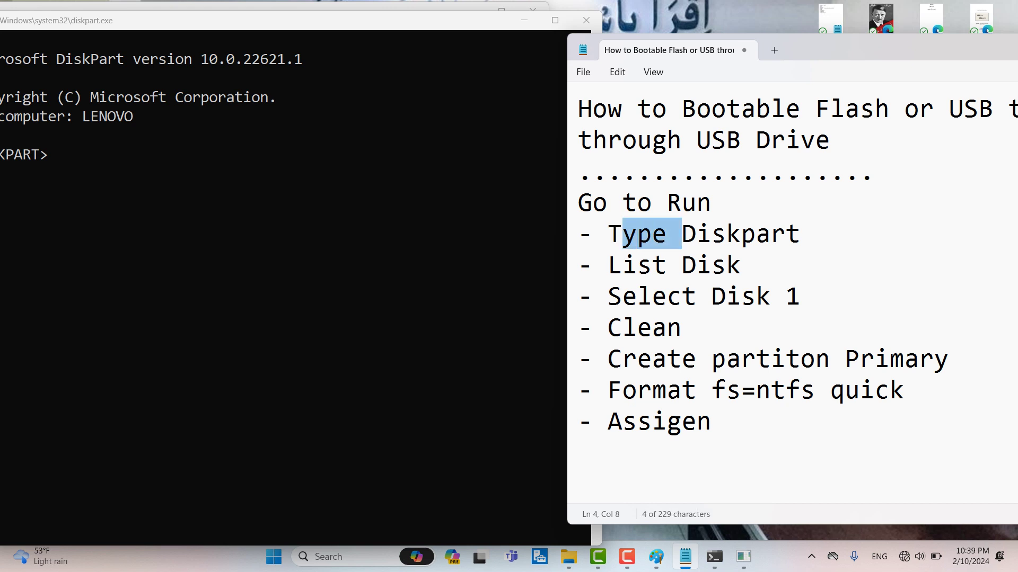
key("shift+Left")
key("BackSpace")
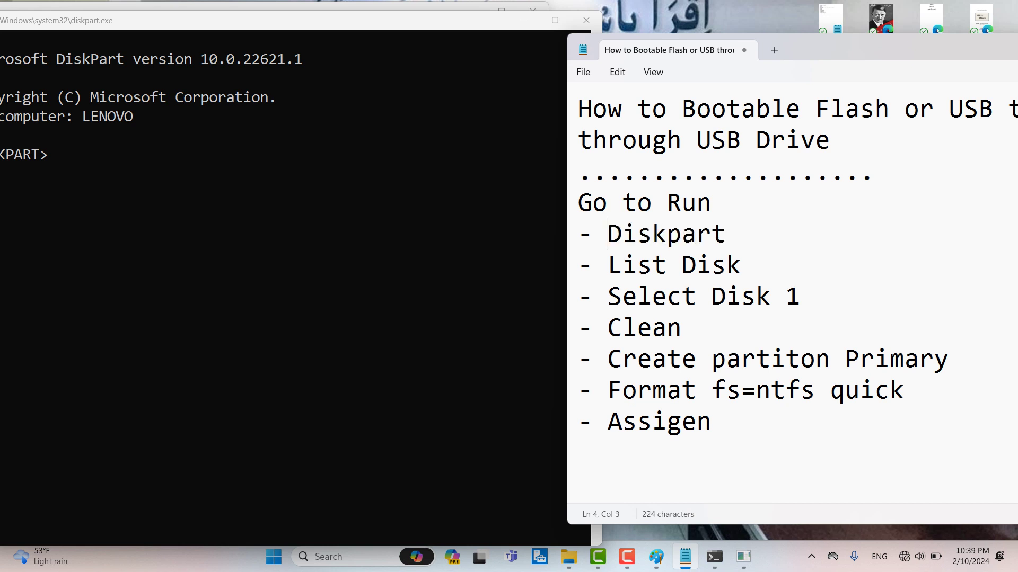
Narrow the Diskpart window further and shift it so its full prompt fits beside the notes
left_click_drag(301, 20, 320, 20)
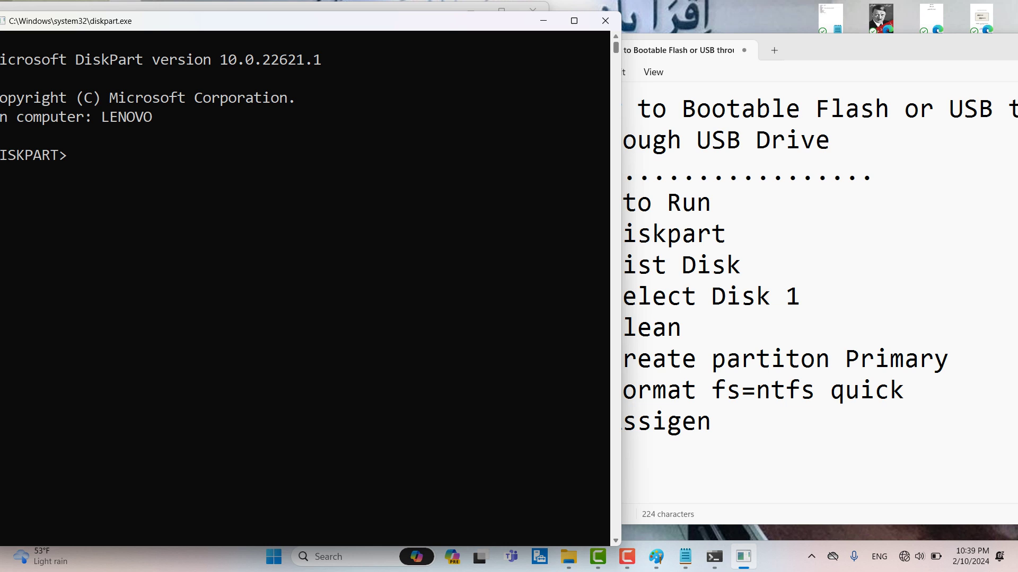
left_click_drag(620, 288, 585, 289)
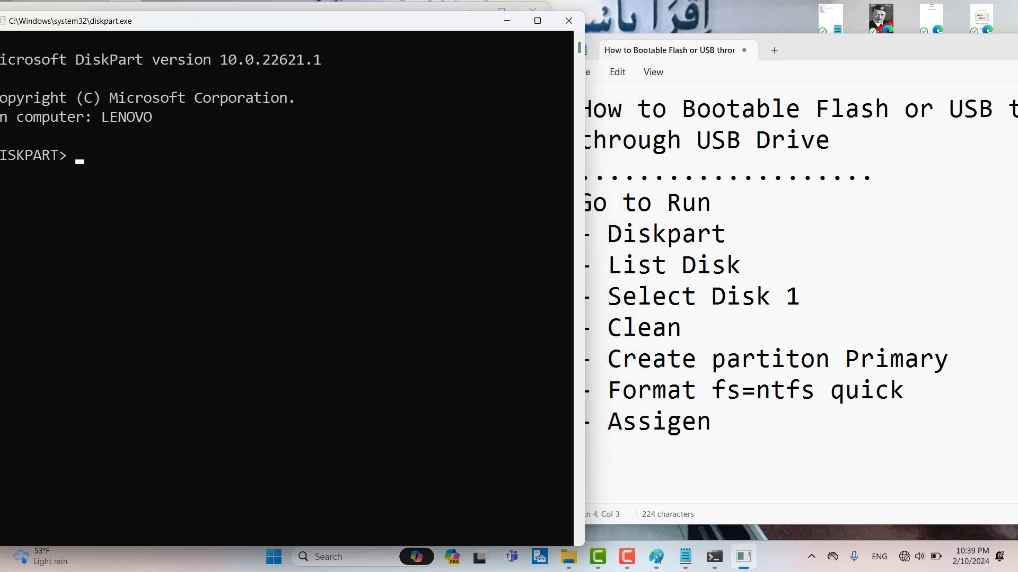
left_click_drag(284, 20, 299, 20)
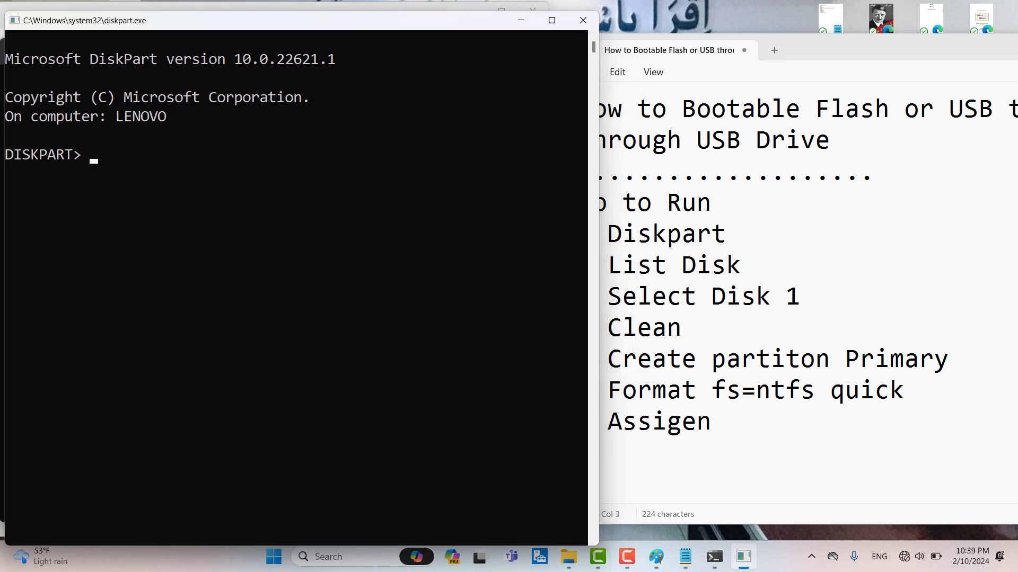
Point out the Diskpart line in the notes, and run "list disk" at the Diskpart prompt
left_click(726, 265)
left_click_drag(607, 234, 710, 234)
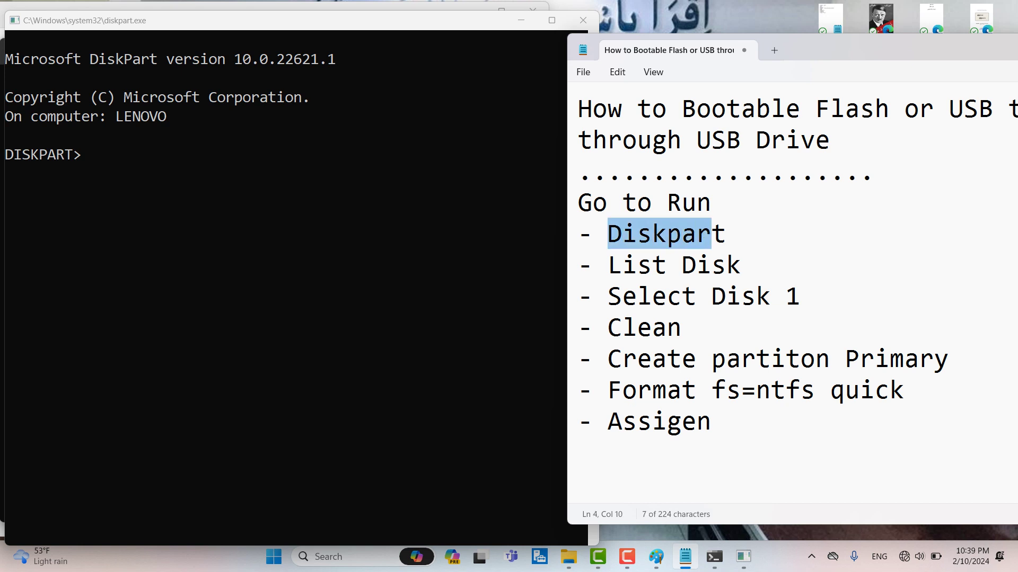
key("XF86MonBrightnessUp")
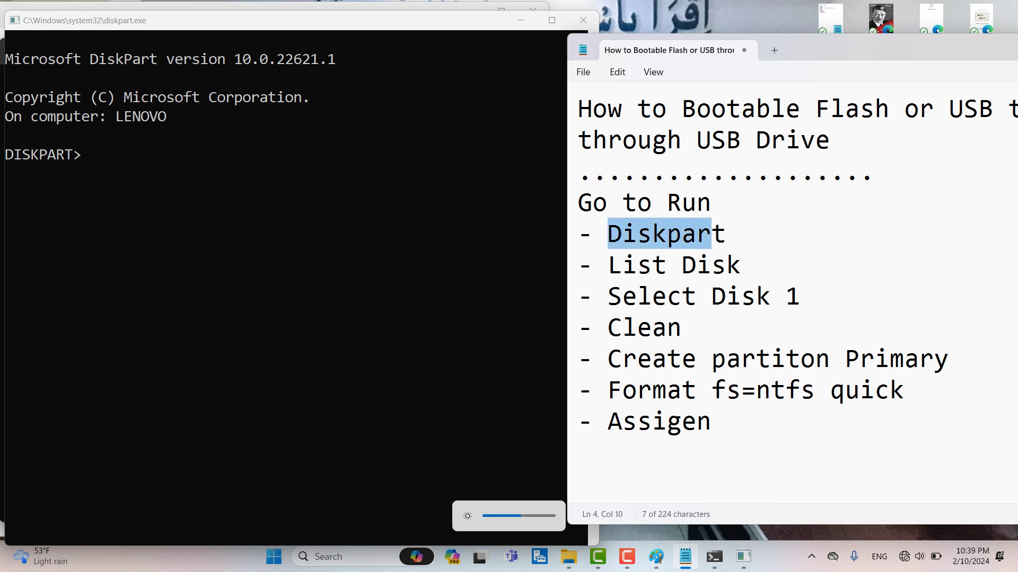
key("alt+Tab")
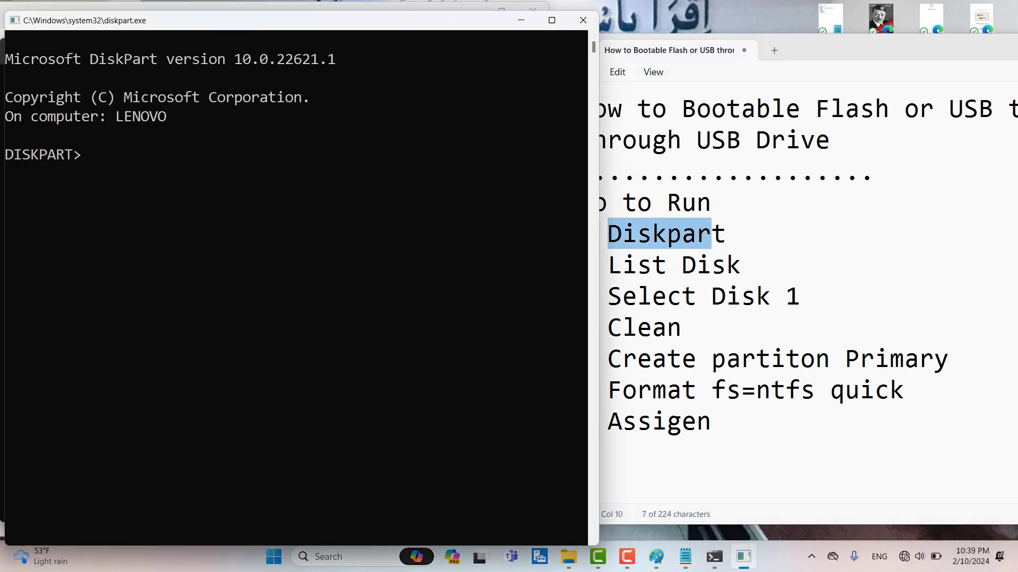
type("list disk")
key("Return")
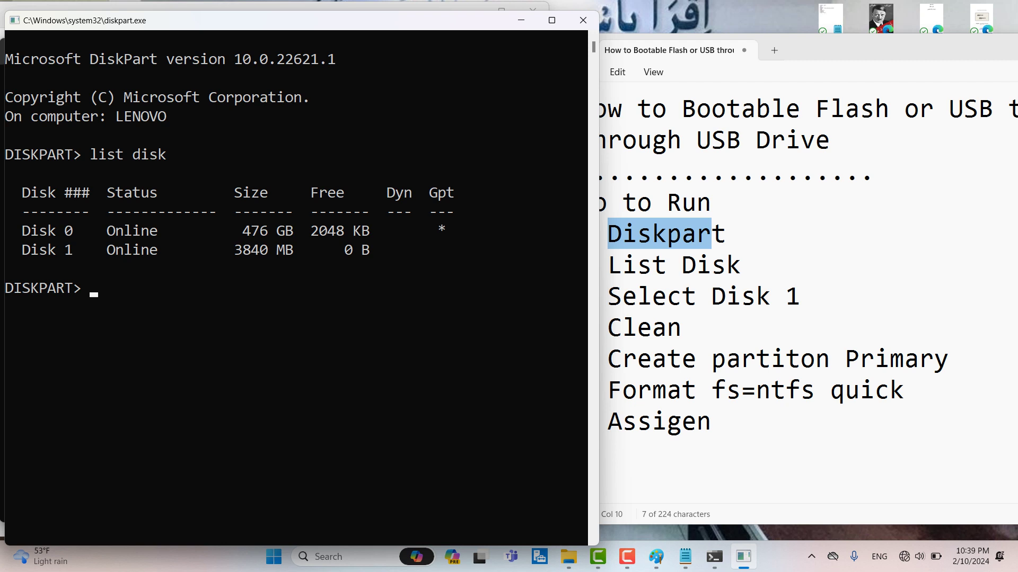
Examine the Disk 0 and Disk 1 rows of the disk list, highlighting each in turn
left_click_drag(22, 230, 366, 231)
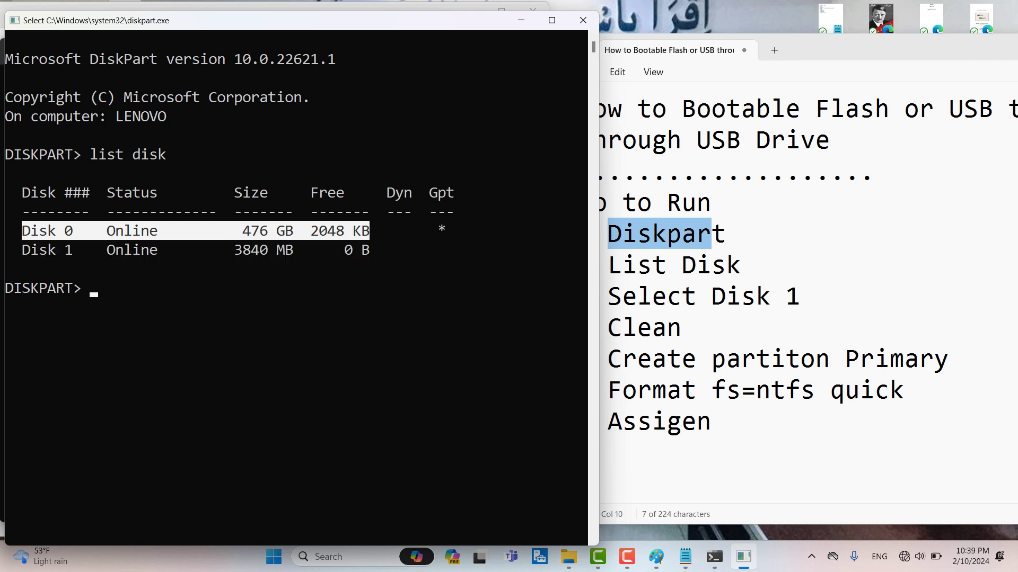
left_click(229, 287)
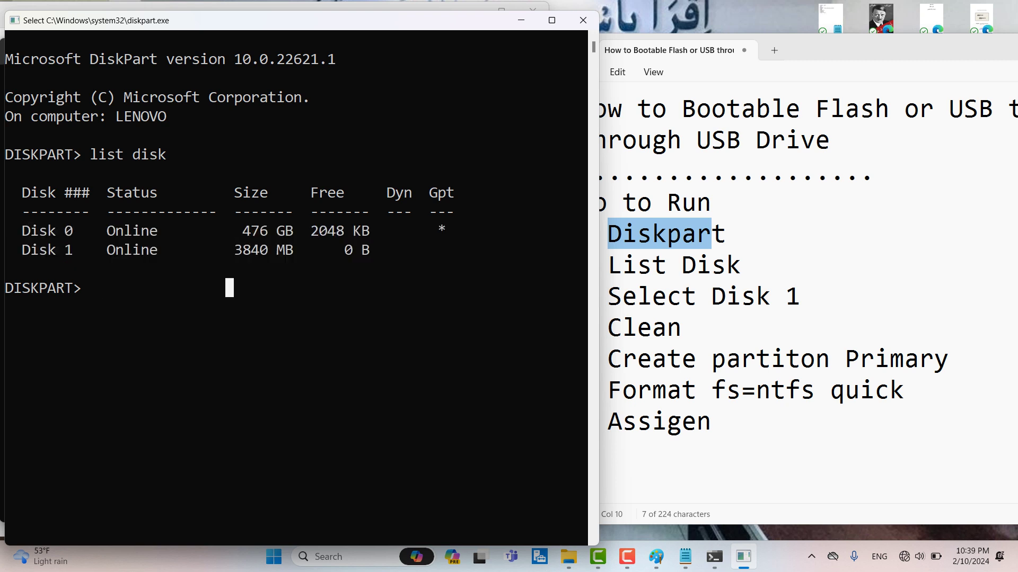
left_click_drag(26, 230, 301, 230)
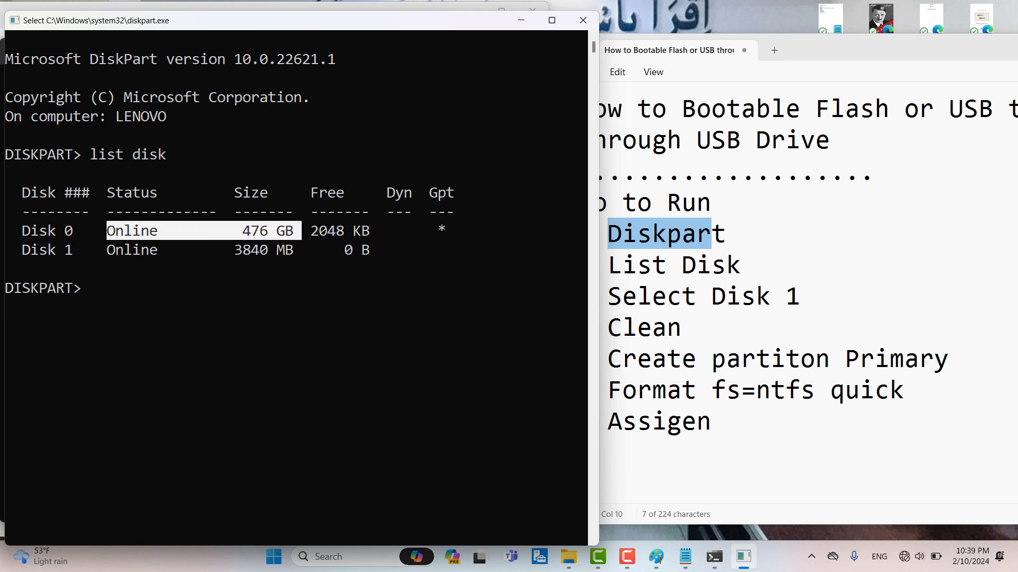
left_click(17, 250)
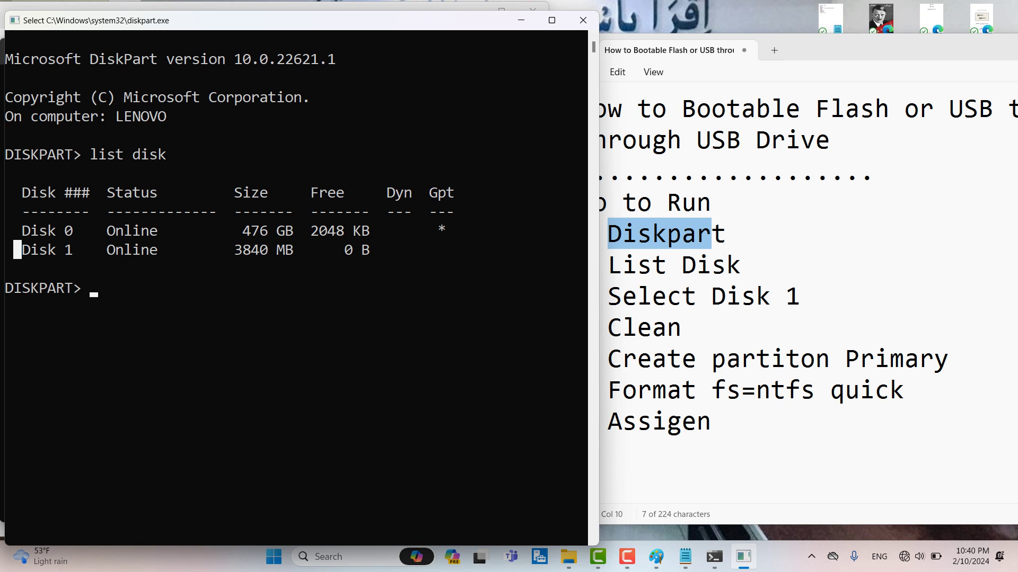
left_click_drag(24, 231, 385, 230)
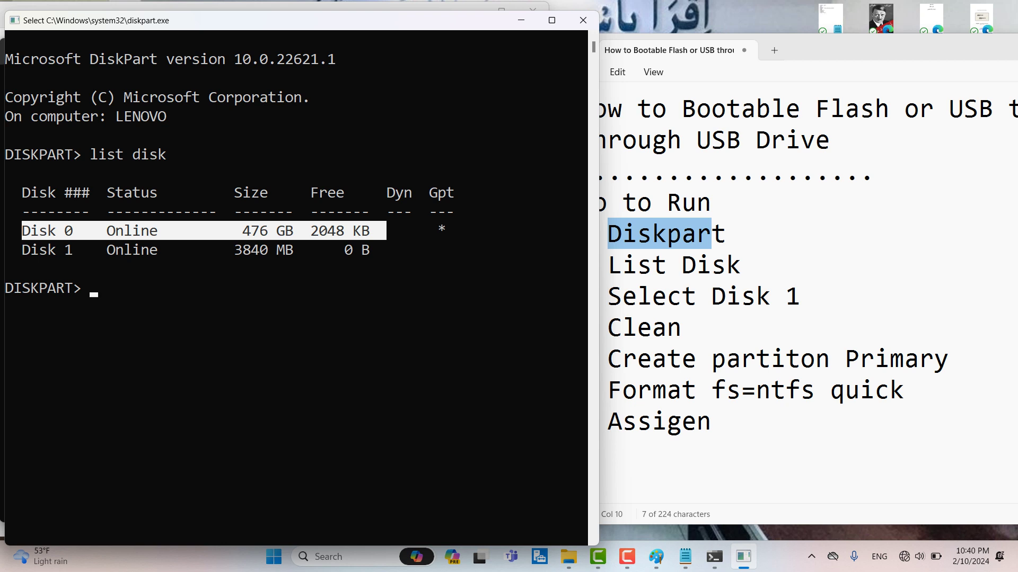
left_click(60, 250)
left_click_drag(18, 250, 284, 250)
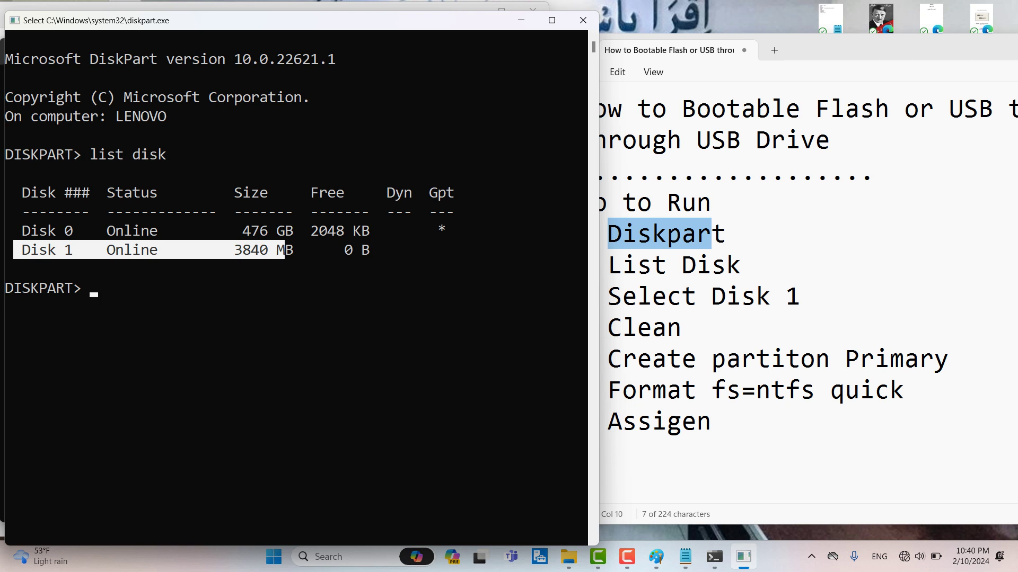
Highlight the "List Disk" line in the notes and run "list disk" again in Diskpart
left_click(667, 296)
left_click_drag(607, 265, 741, 265)
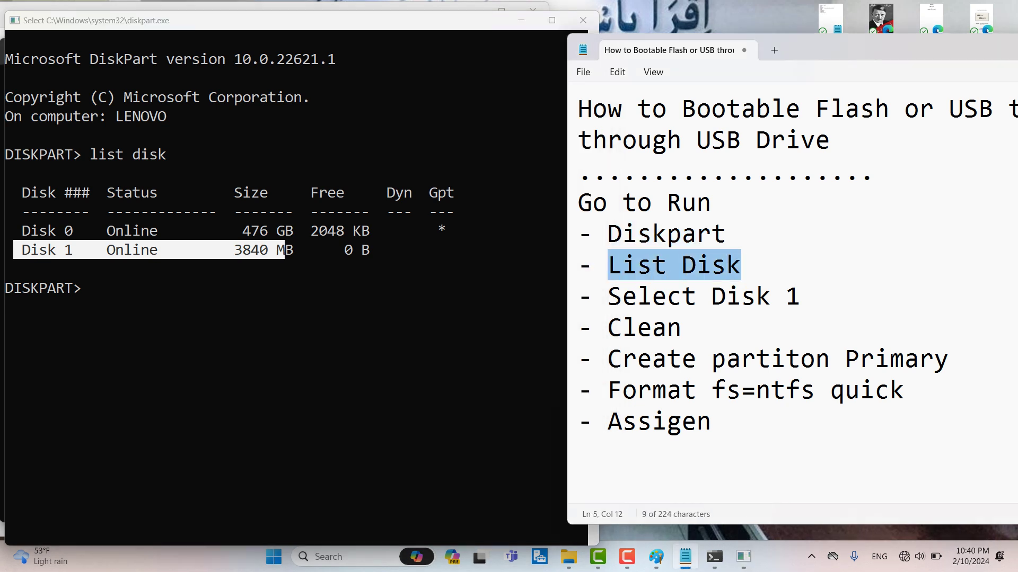
key("alt+Tab")
type("list disk")
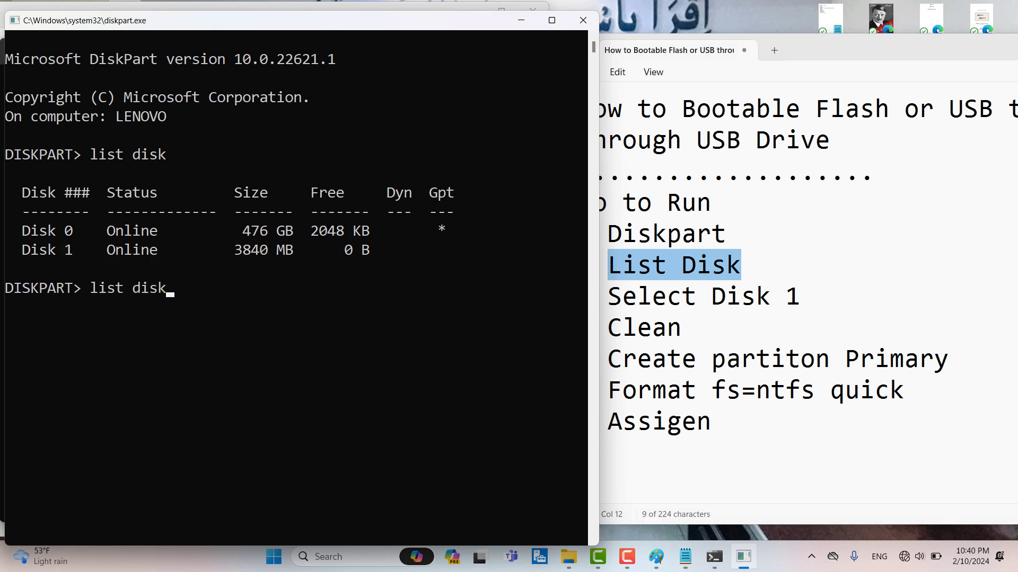
key("Return")
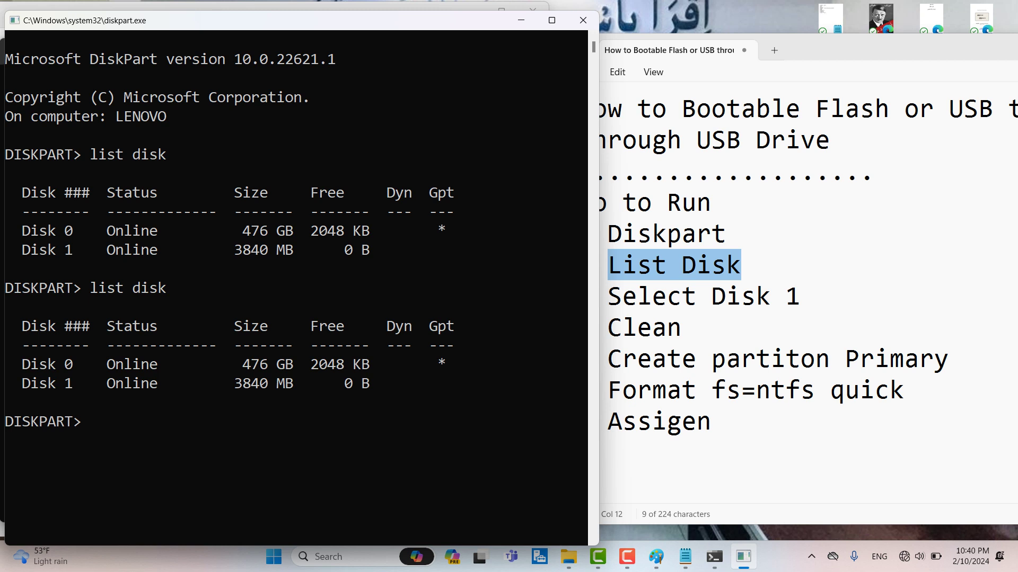
Highlight the Disk 0 and Disk 1 rows for comparison and run "select disk 1" at the Diskpart prompt
type("select disk 1")
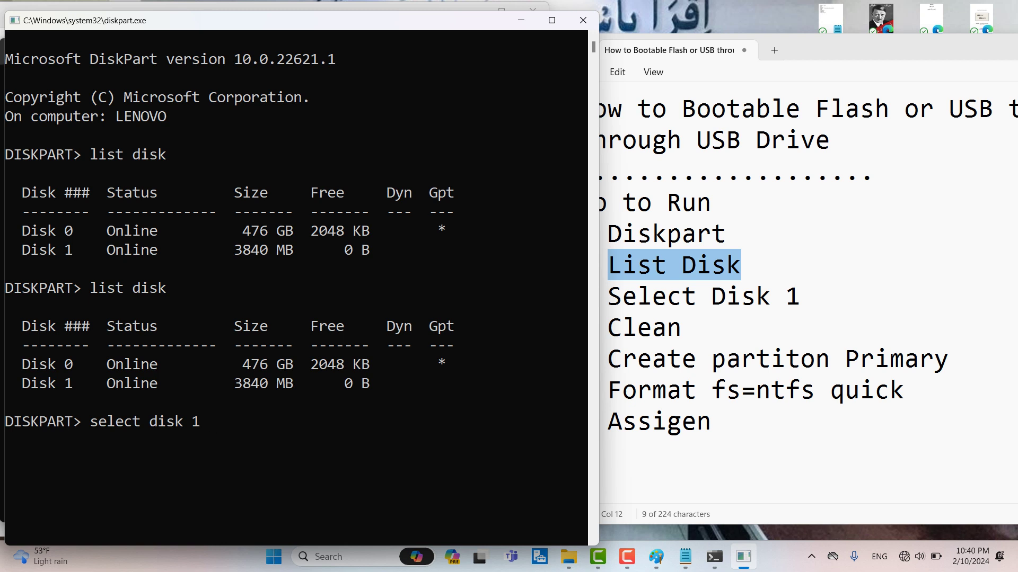
left_click_drag(22, 383, 386, 383)
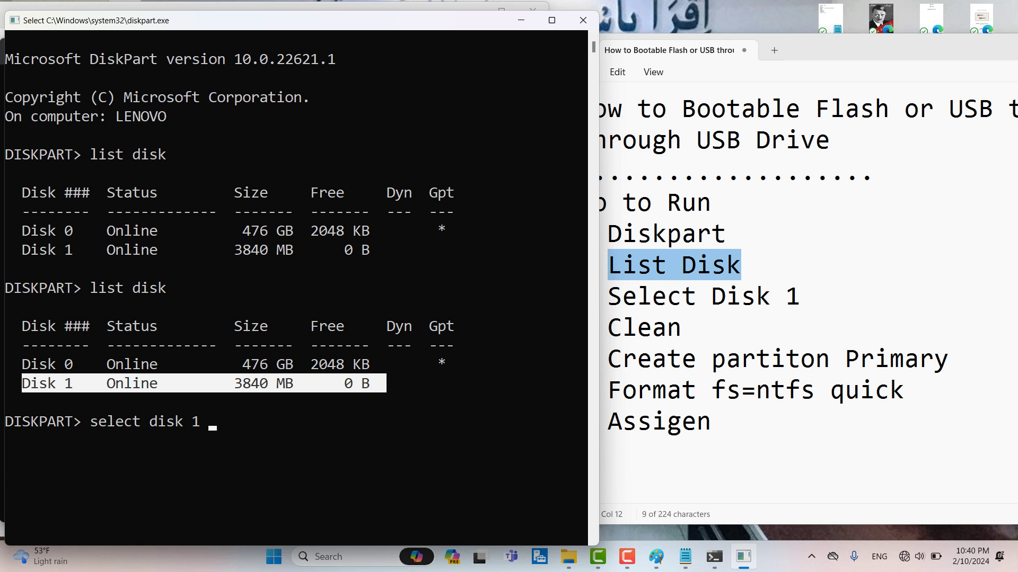
left_click_drag(14, 364, 378, 364)
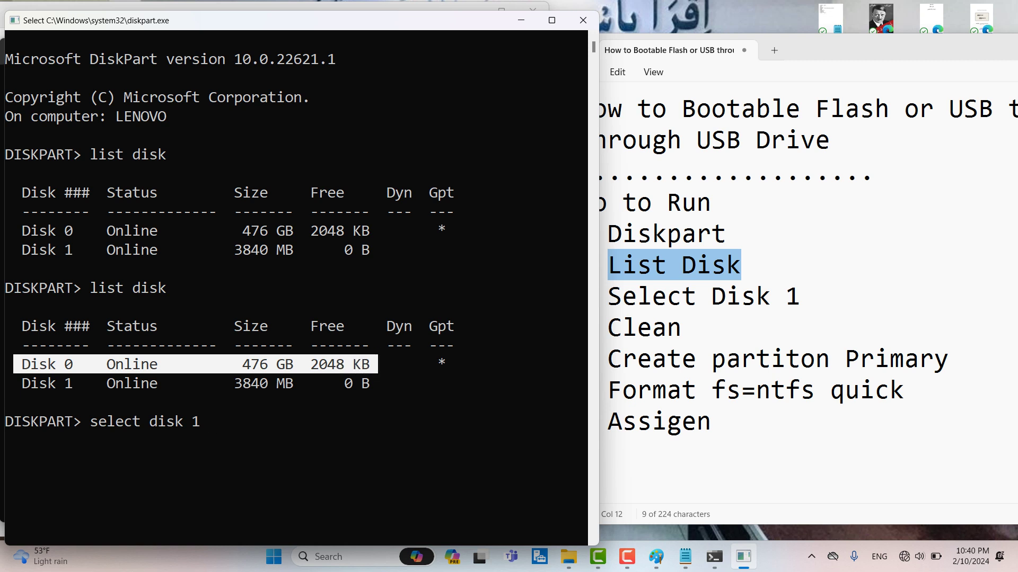
left_click(280, 402)
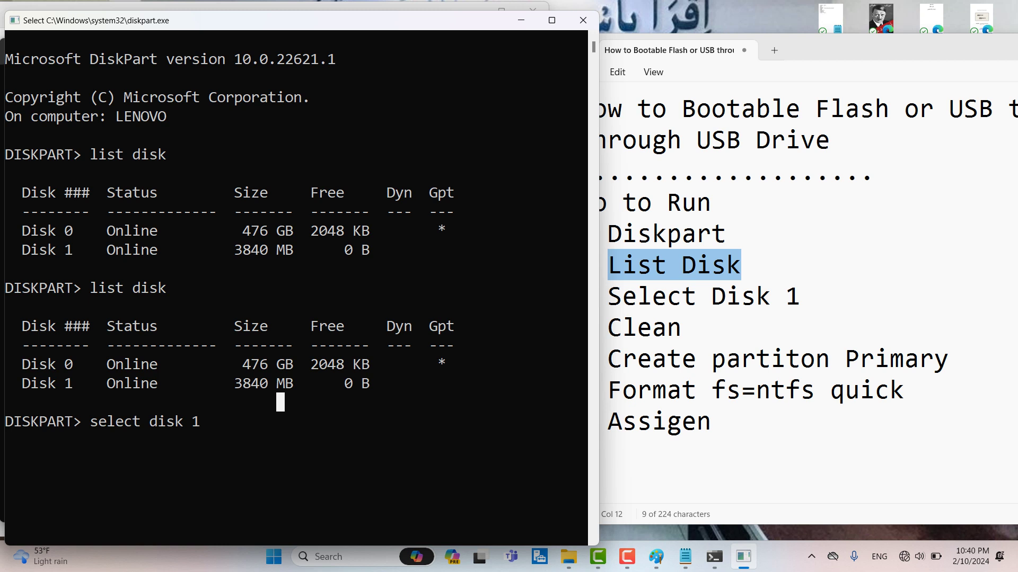
left_click_drag(21, 383, 300, 383)
left_click(213, 421)
key("BackSpace")
type("d")
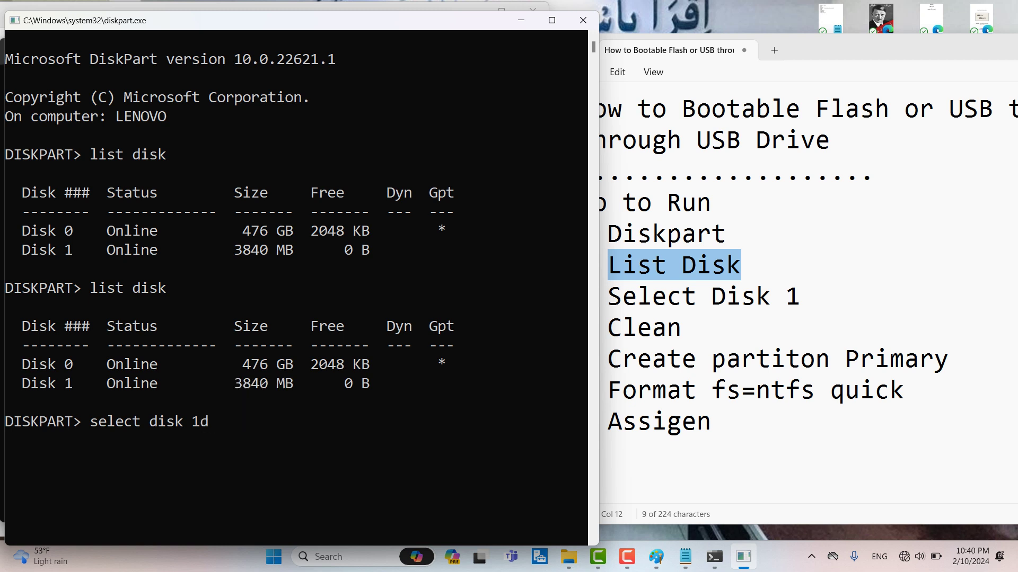
key("BackSpace")
key("Return")
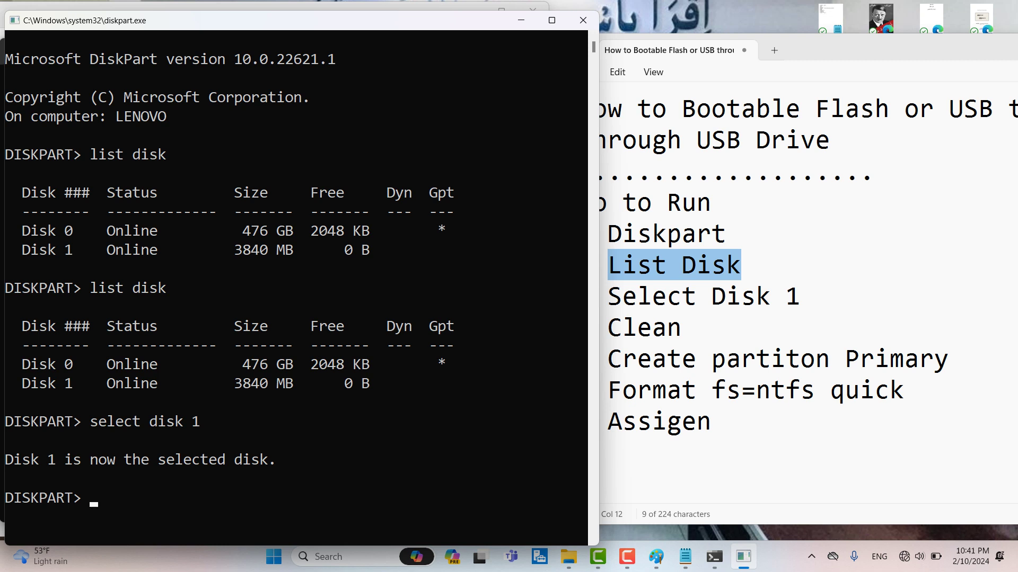
Run "clean" on the selected disk and highlight the result line in the Diskpart output
type("clean")
key("Return")
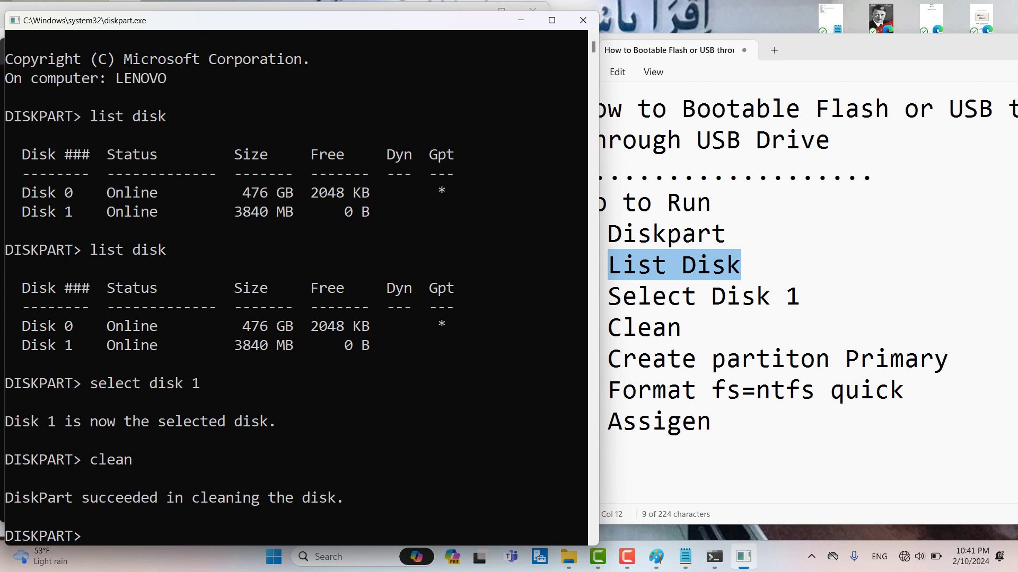
left_click_drag(5, 497, 217, 498)
left_click(331, 498)
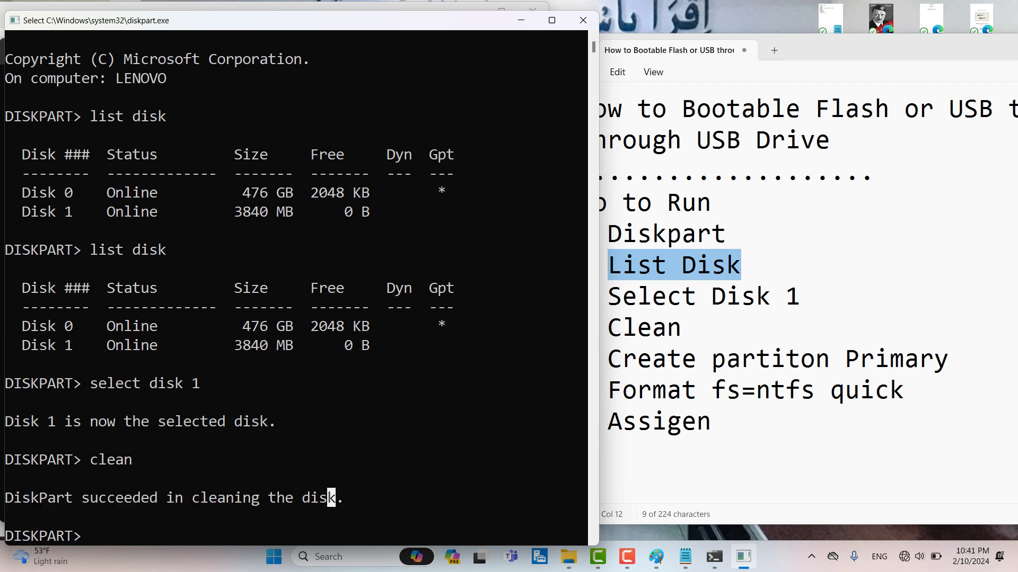
Open This PC in a new File Explorer window and point out USB Drive (F:)
key("super+e")
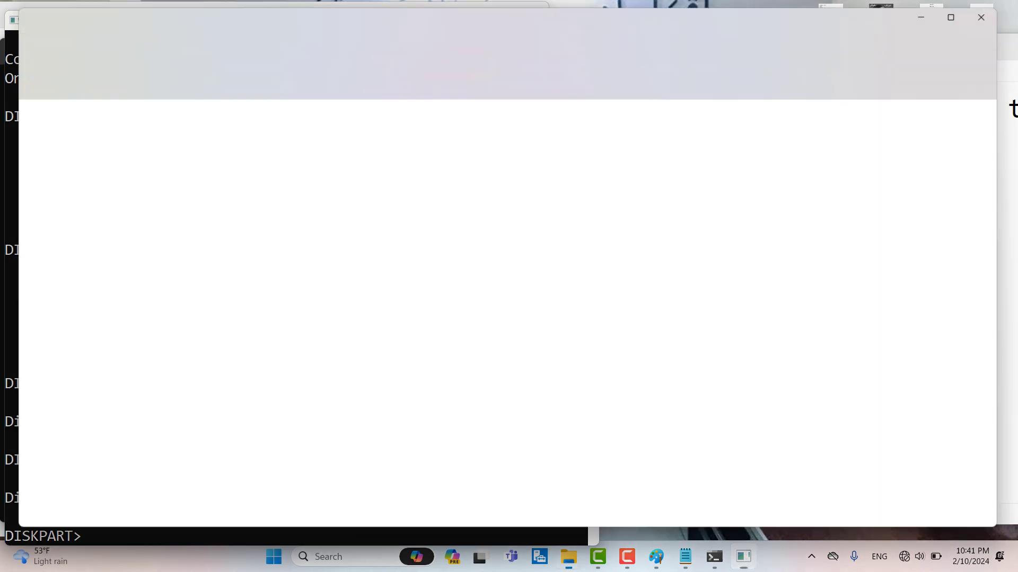
left_click(53, 428)
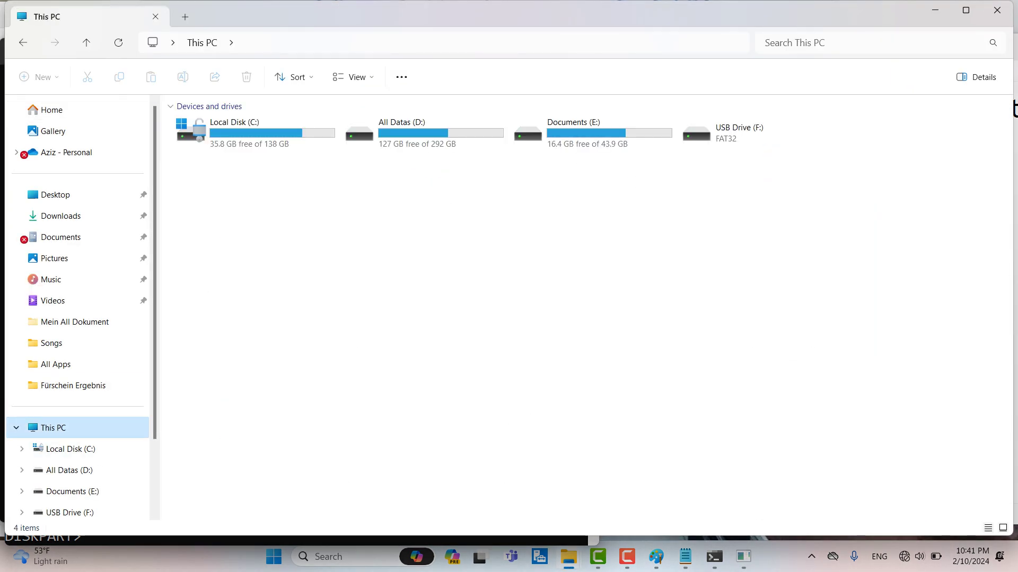
left_click_drag(840, 198, 730, 128)
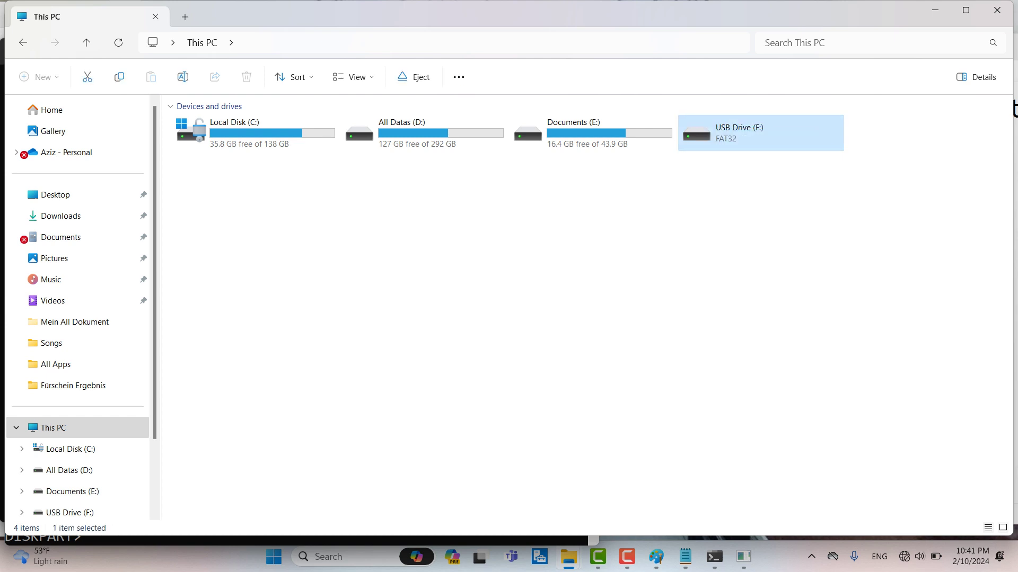
key("Escape")
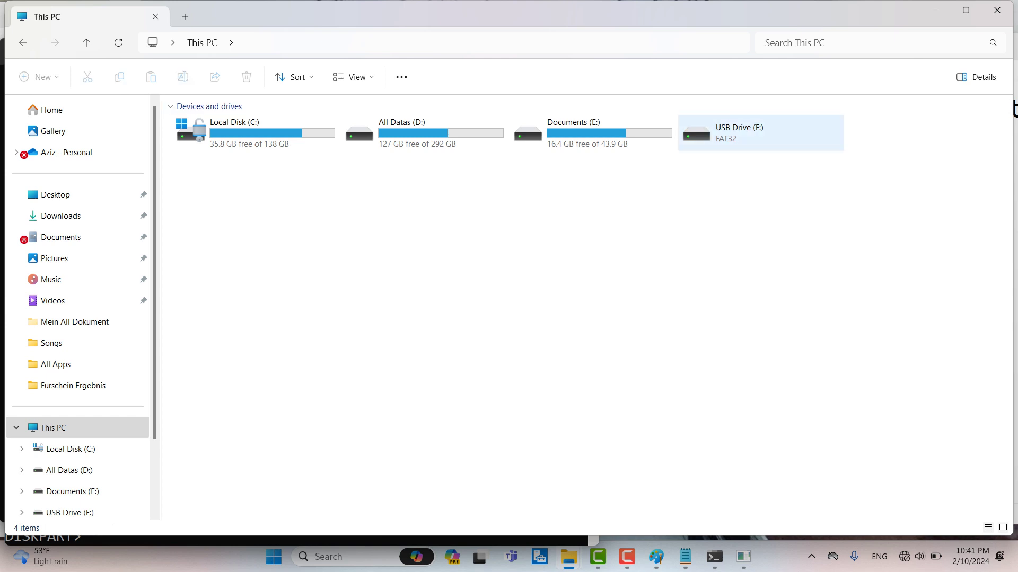
Try to open USB Drive (F:), declining to format it, and close the File Explorer window
left_click(730, 132)
key("Return")
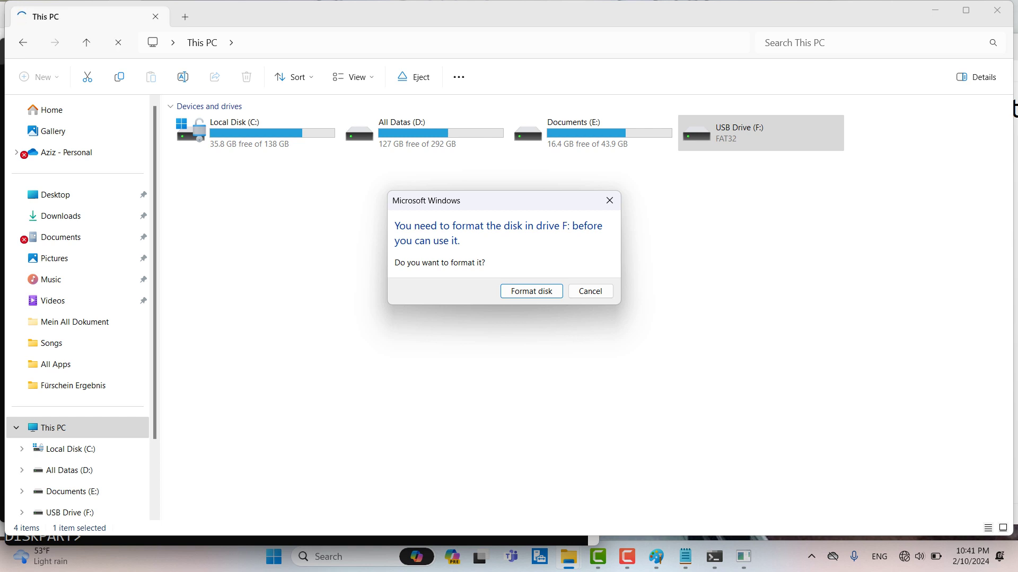
left_click(610, 201)
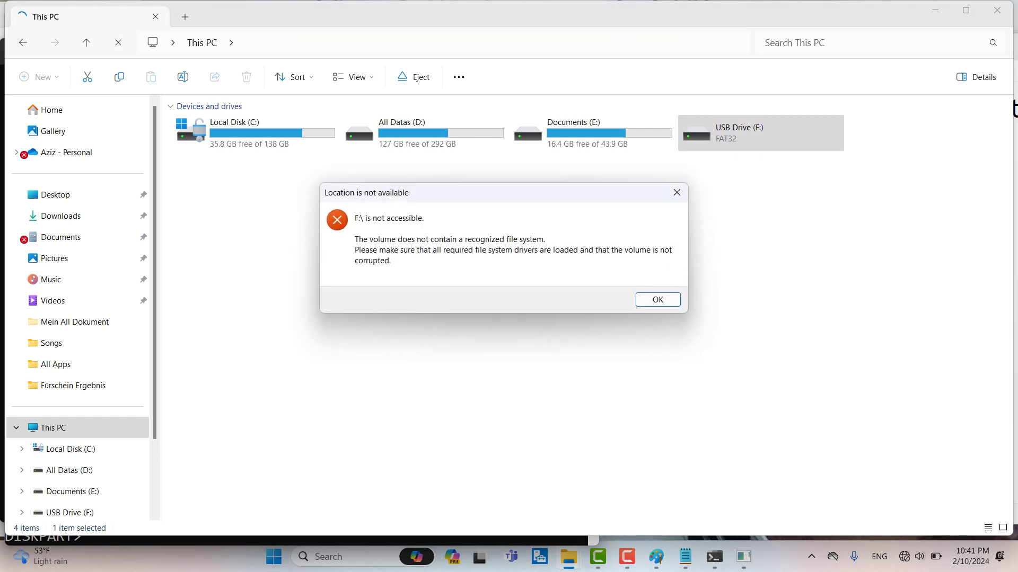
left_click(677, 193)
left_click_drag(830, 210, 713, 136)
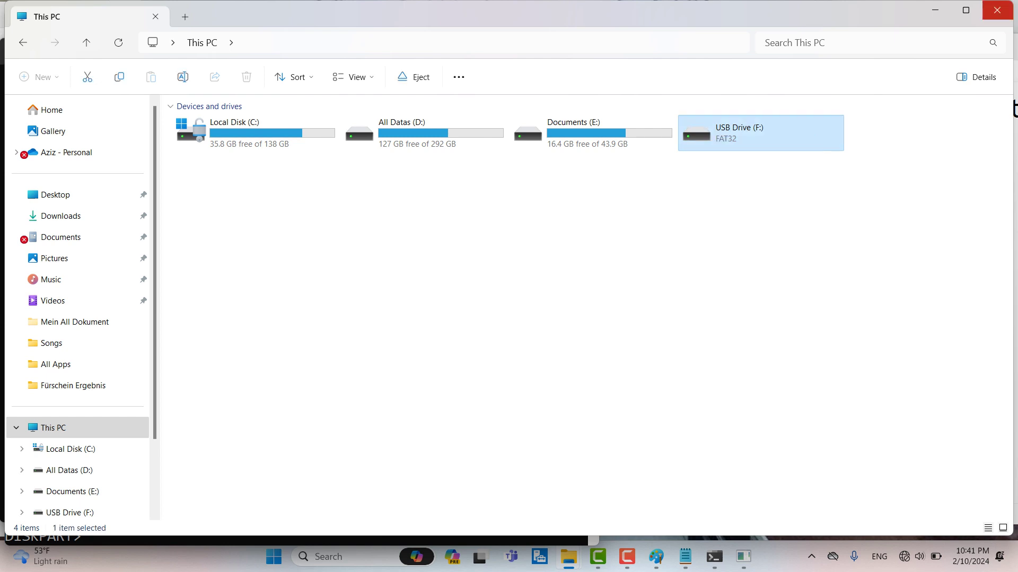
left_click(996, 9)
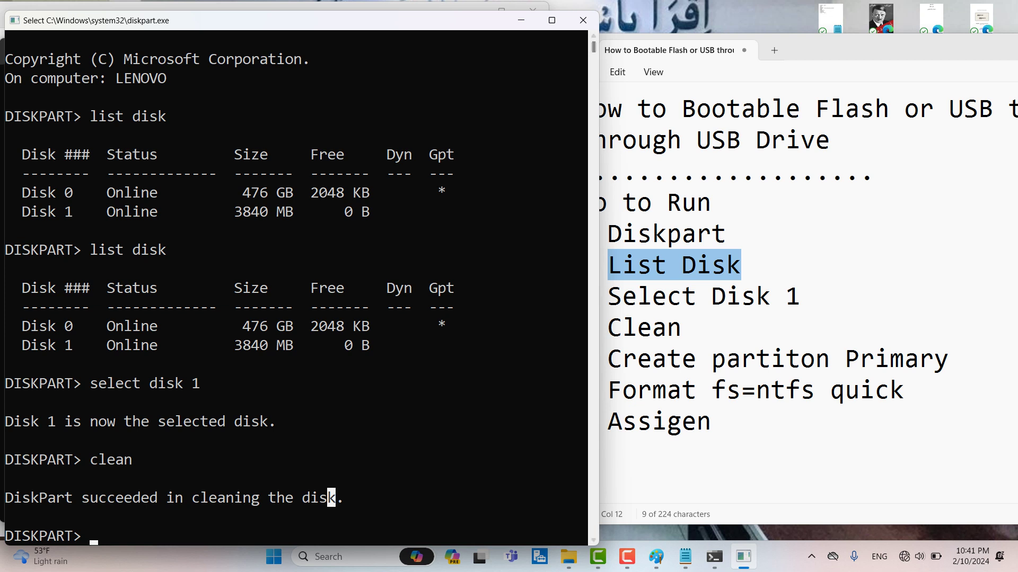
Highlight the Clean and Create Partition Primary lines in the notes, and run "create partition primary" in Diskpart
left_click_drag(607, 328, 682, 327)
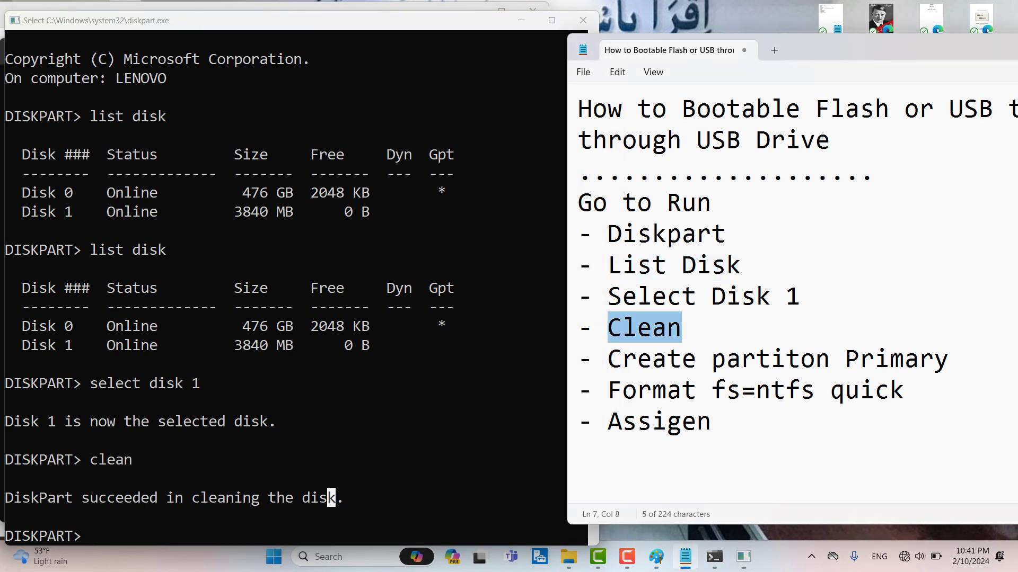
left_click_drag(608, 359, 875, 359)
key("alt+Tab")
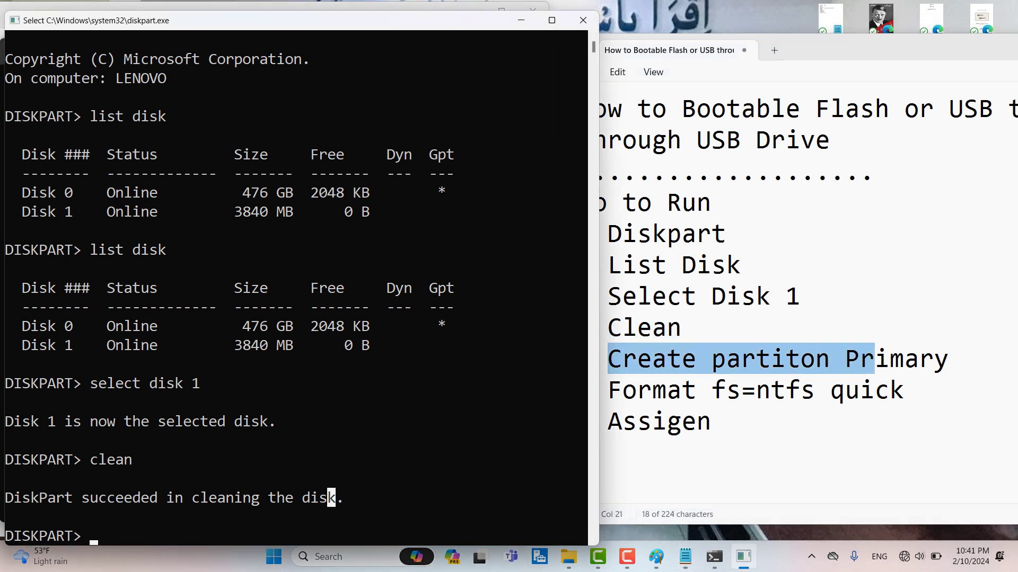
type("crw")
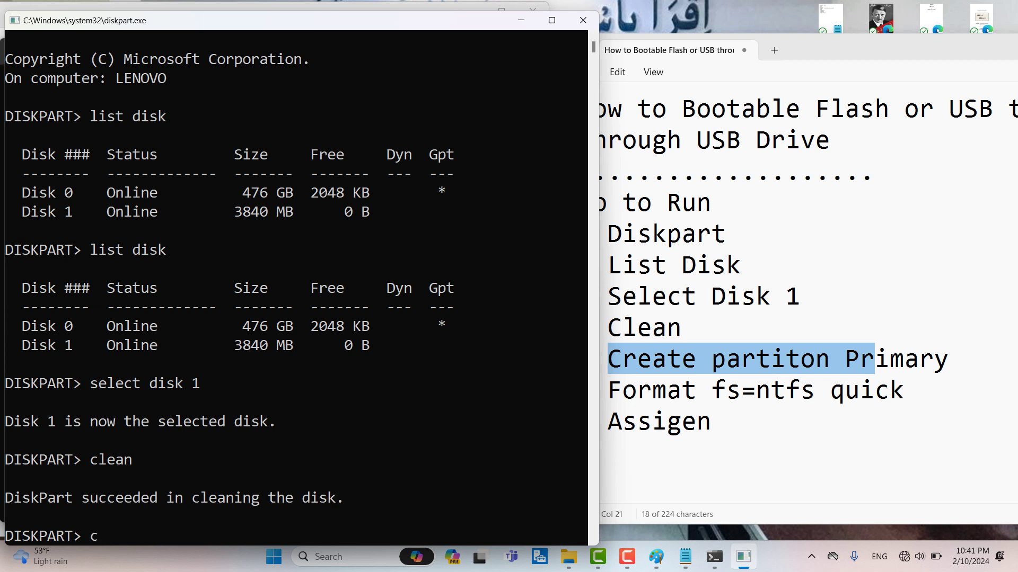
key("BackSpace")
type("eate partit")
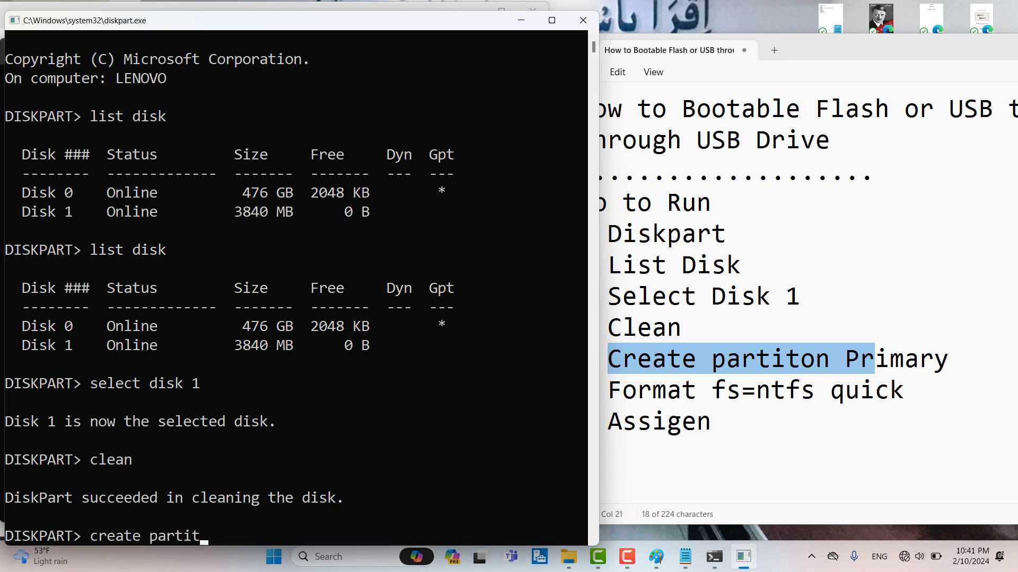
type("ion primary")
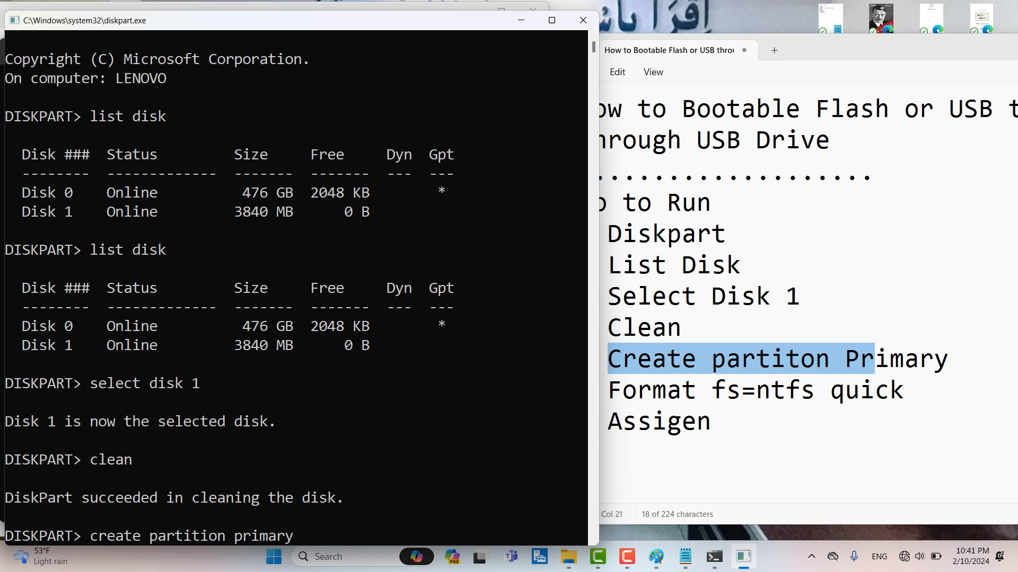
key("Return")
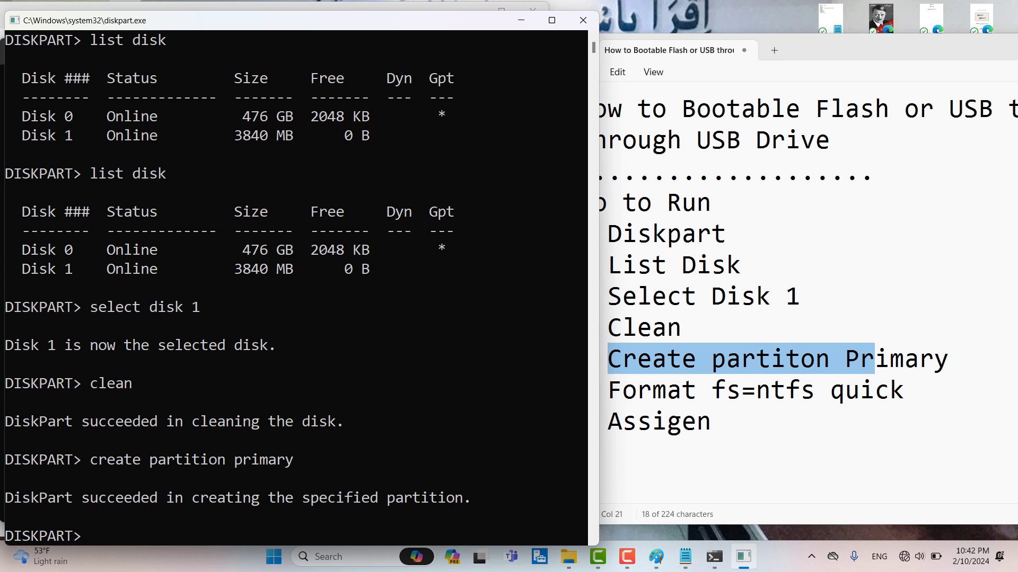
Point out the format line and its "quick" option in the notes, and run "format fs=ntfs quick" in Diskpart
left_click_drag(608, 390, 904, 390)
left_click(637, 421)
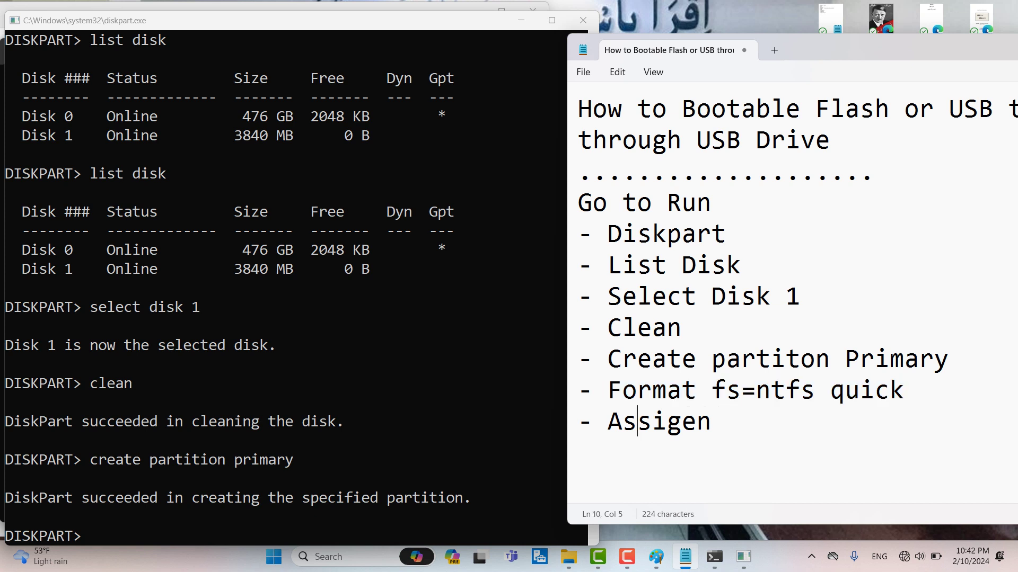
left_click(726, 391)
left_click(830, 390)
left_click_drag(830, 390, 904, 390)
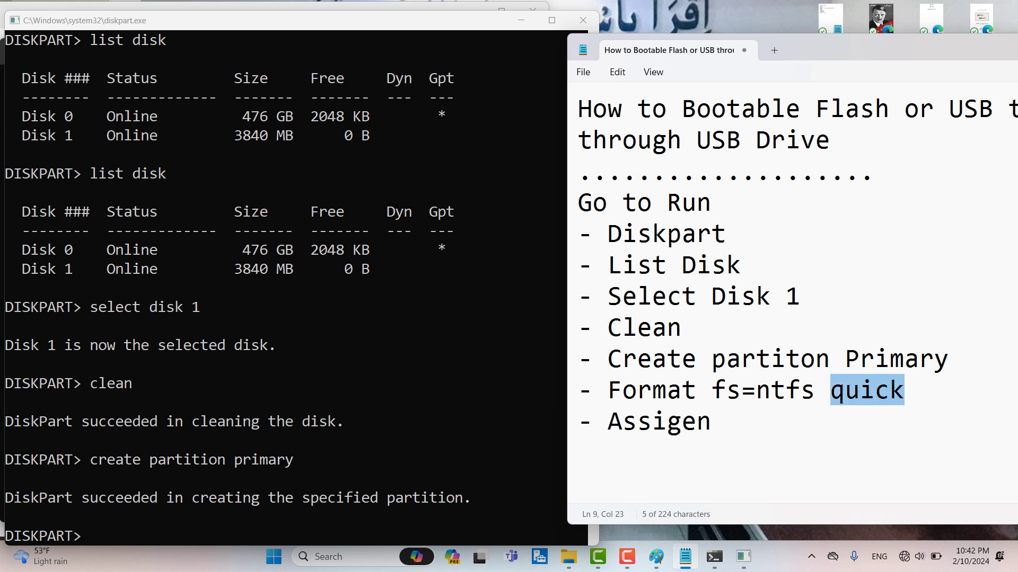
key("alt+Tab")
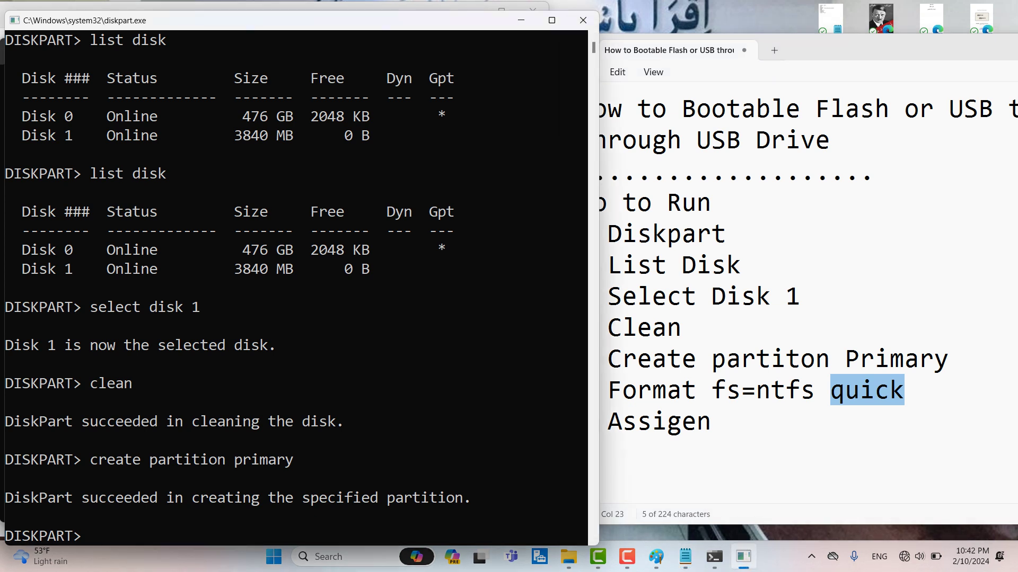
type("format fs=ntfs quick")
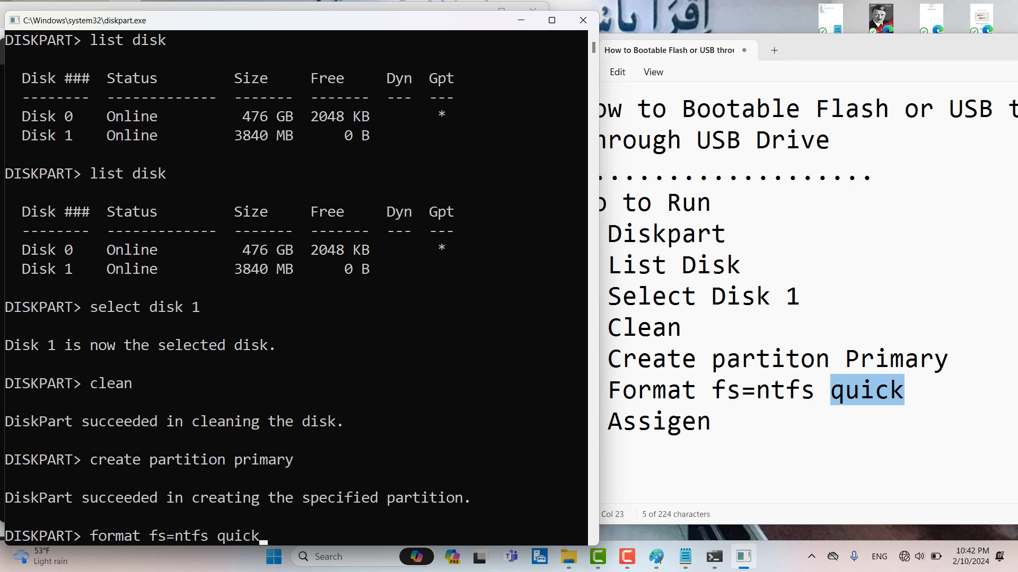
key("Return")
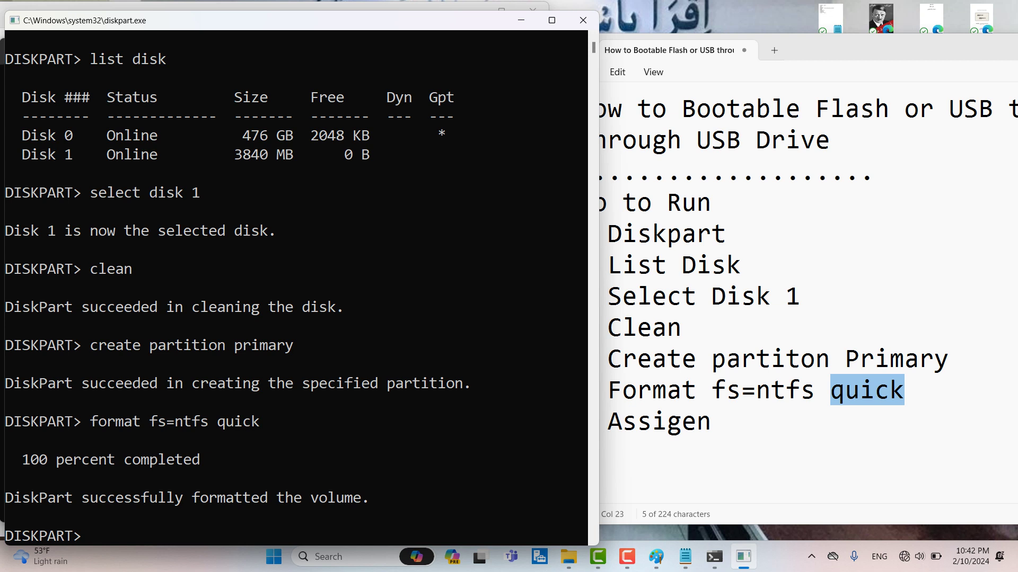
Highlight the last command line in the notes and run "assign" in Diskpart
left_click_drag(608, 422, 711, 421)
key("alt+Tab")
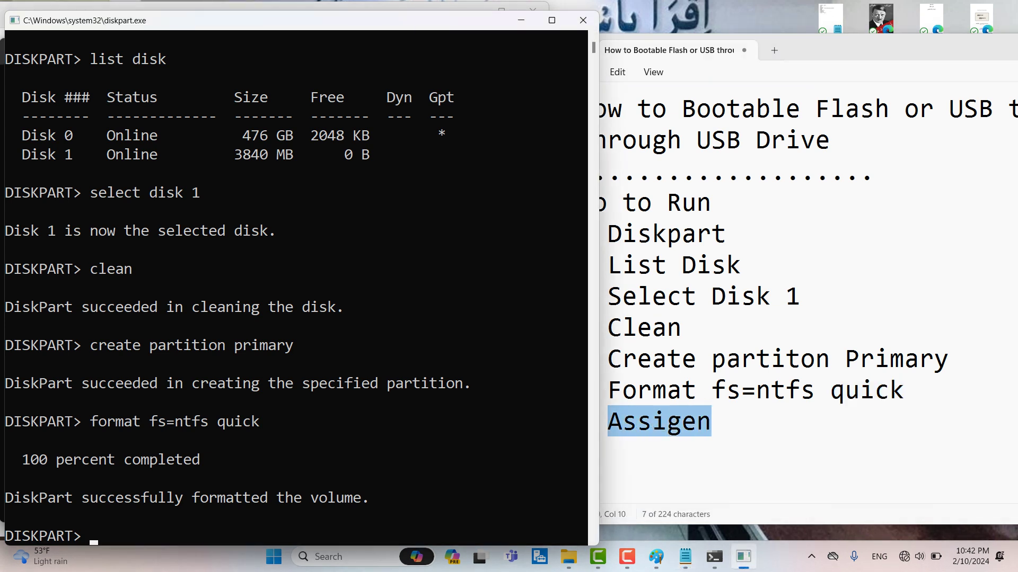
type("assign")
key("Return")
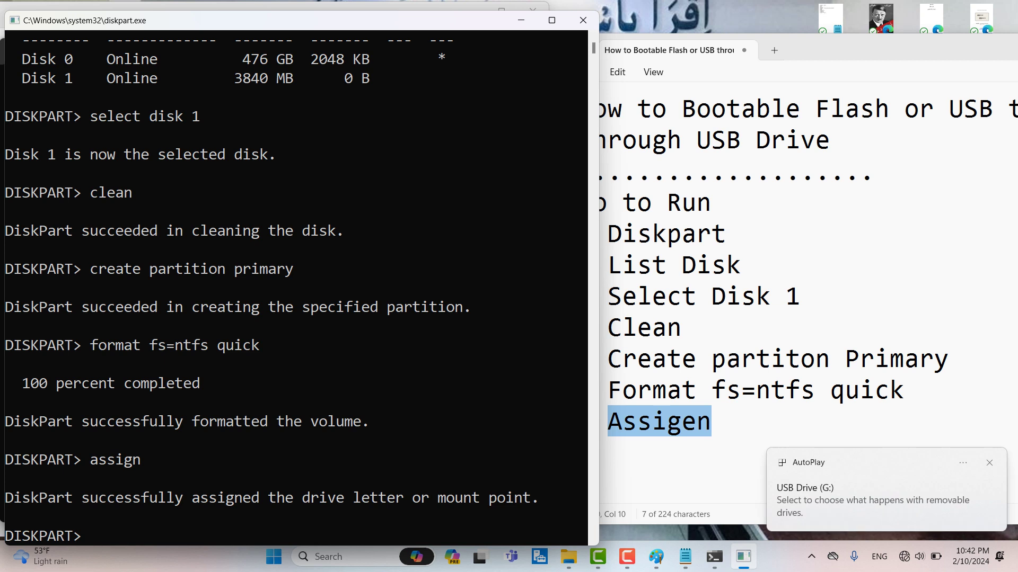
Highlight the whole command list in the notes from "Go to Run" to the last line, and return to Diskpart
left_click(710, 421)
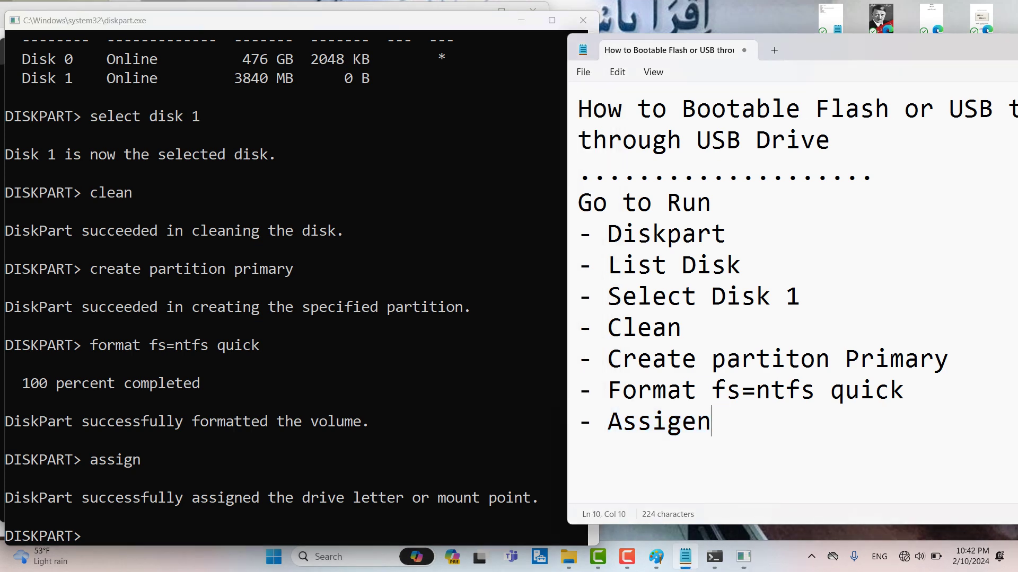
left_click_drag(711, 421, 578, 203)
key("alt+Tab")
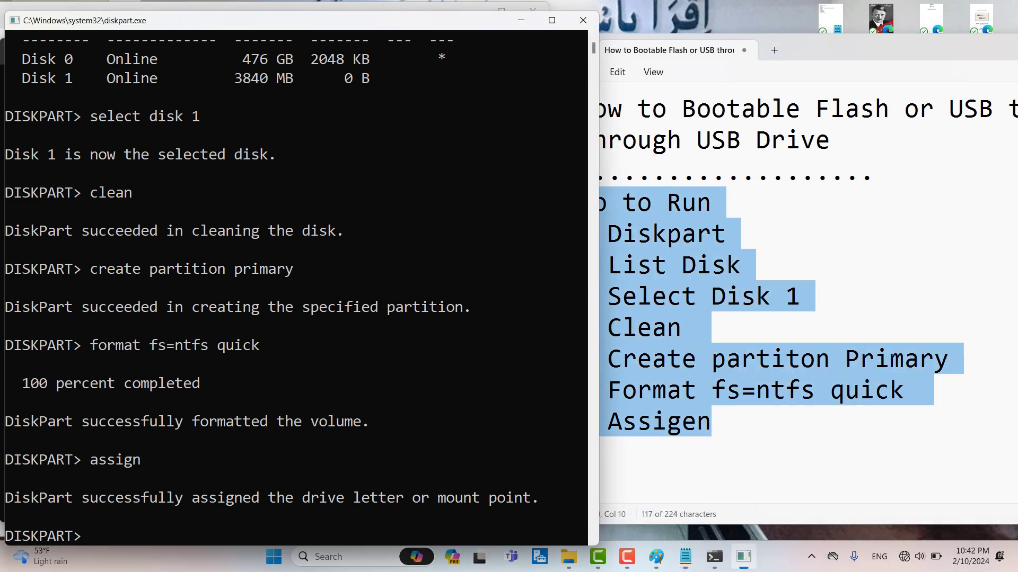
Check USB Drive (G:) under This PC in a new File Explorer window, and switch to the other This PC window
key("super+e")
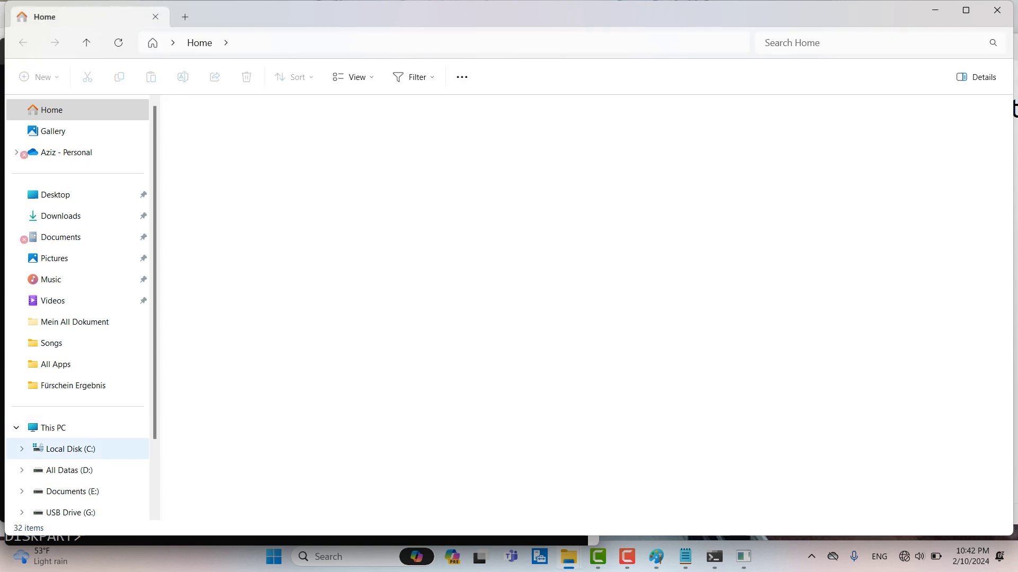
left_click_drag(863, 276, 688, 124)
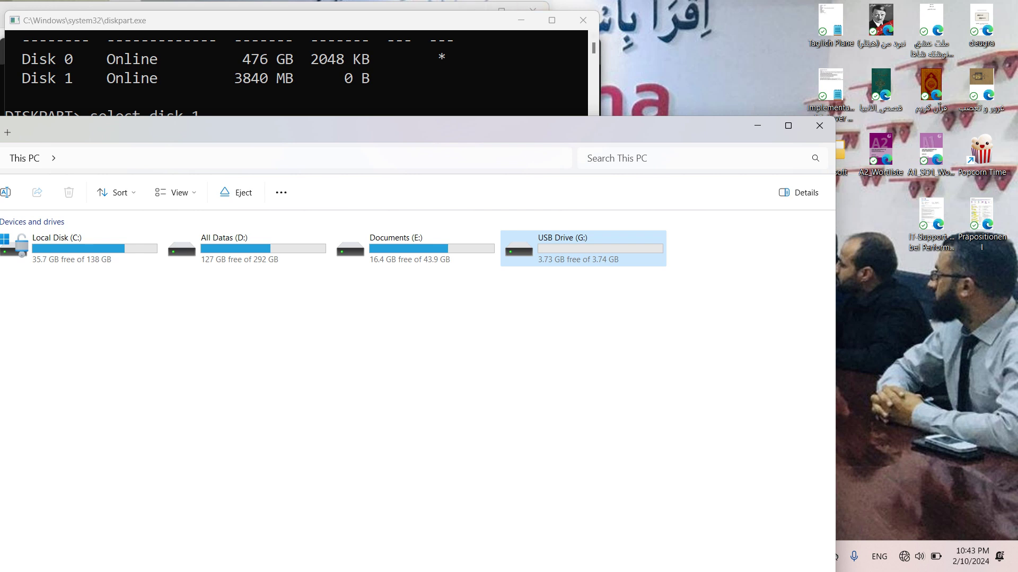
key("alt+Tab")
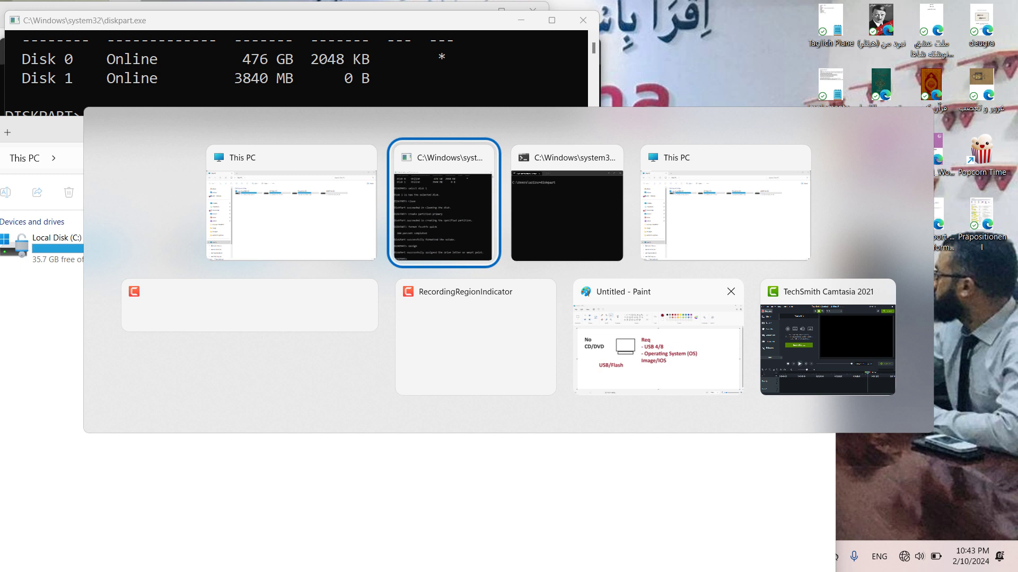
key("alt+Tab")
key("alt+Tab")
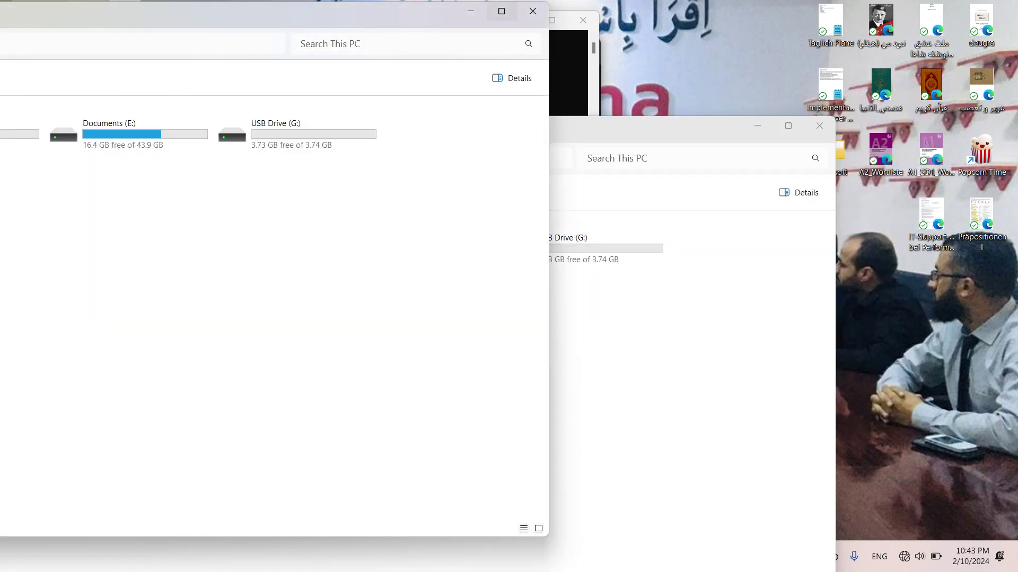
Maximize the This PC window and open the folder Alle Betriebssystem OSI inside All Apps on All Datas (D:)
left_click(502, 12)
left_click(419, 128)
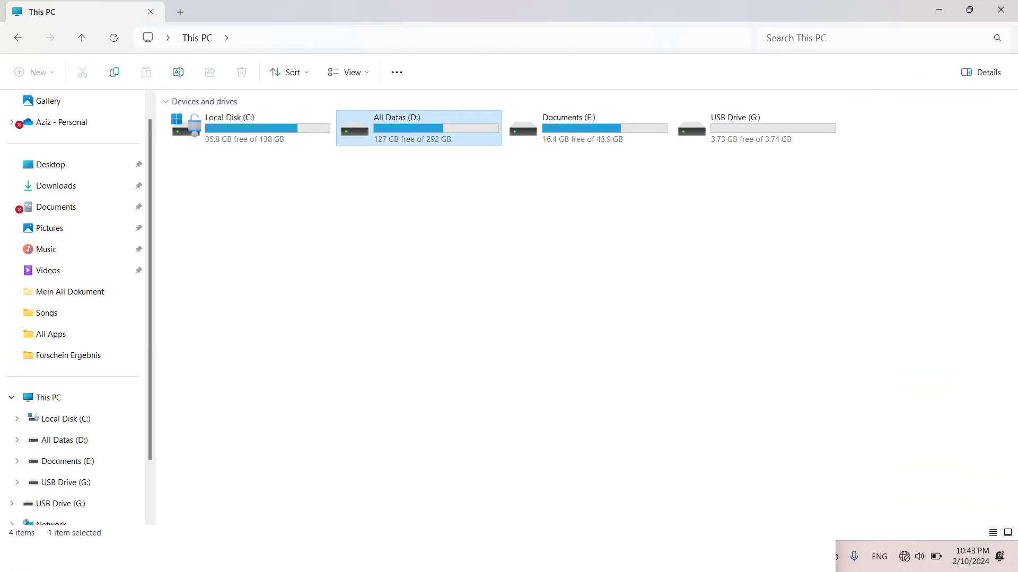
double_click(419, 128)
double_click(192, 122)
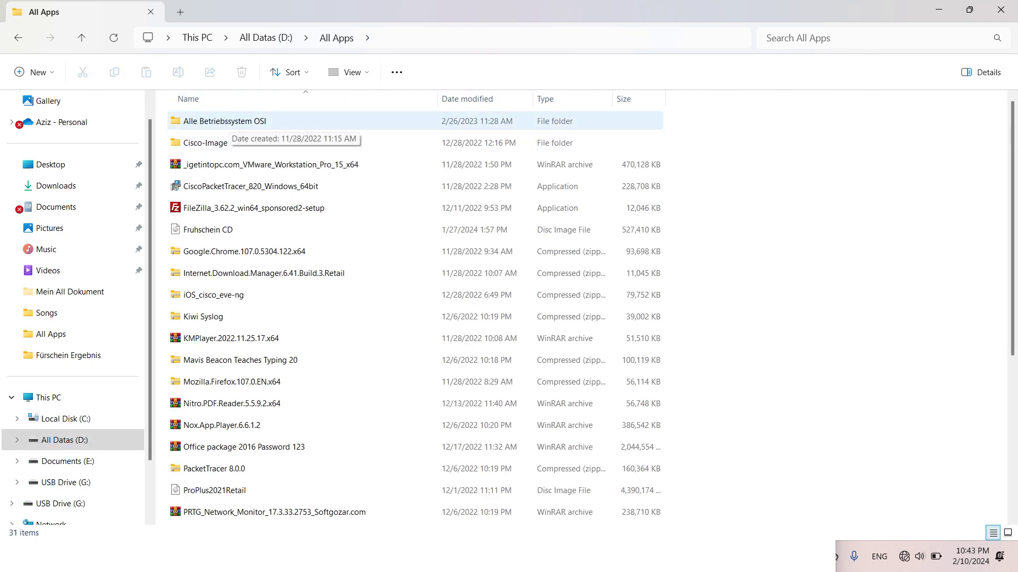
double_click(229, 121)
Select the disc image Win7_HomePrem_SP1_German_x64 and open it with Windows Explorer
left_click_drag(318, 10, 655, 122)
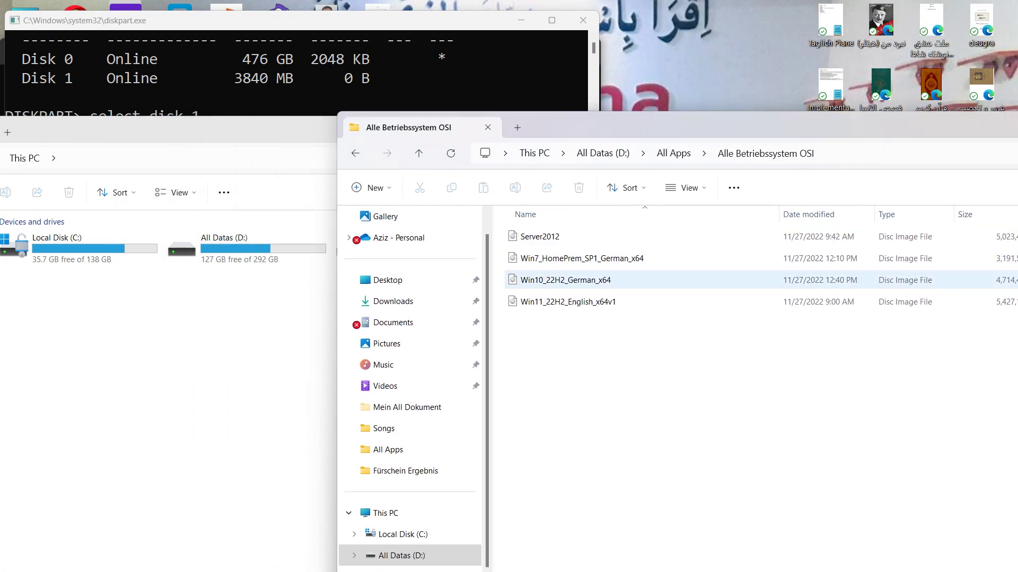
left_click(565, 279)
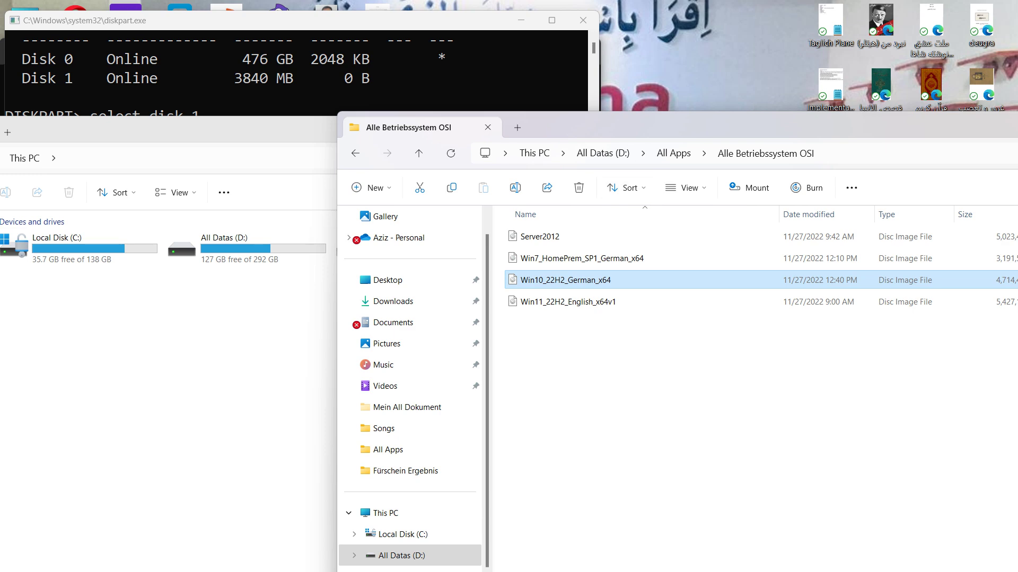
left_click_drag(655, 123, 387, 97)
left_click(314, 231)
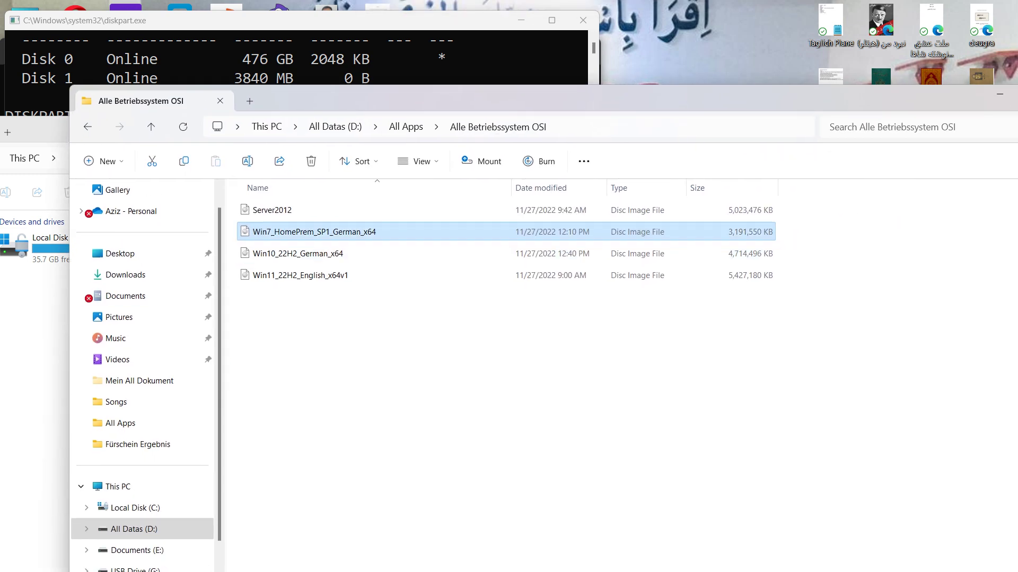
key("super+Up")
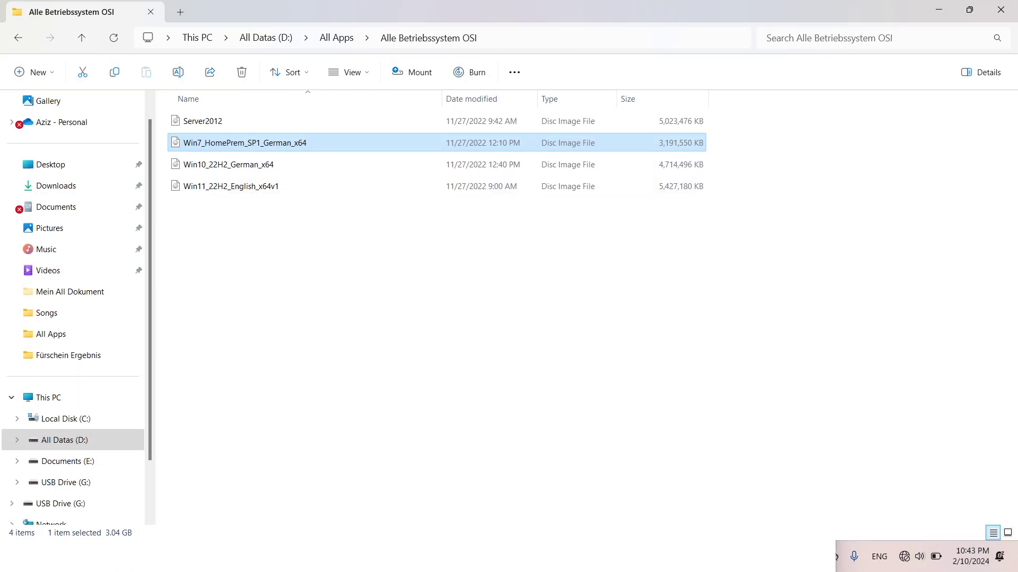
right_click(229, 143)
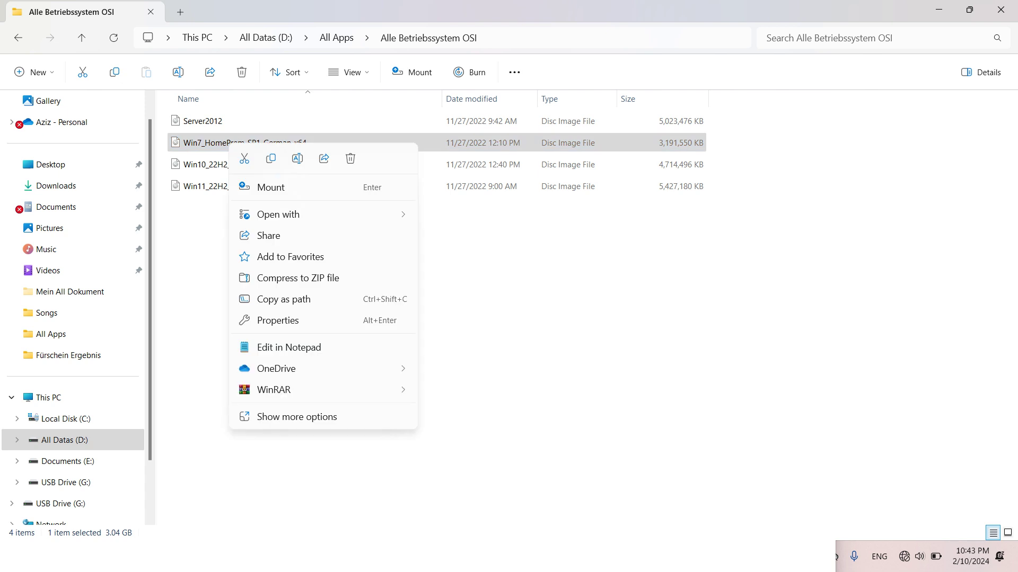
mouse_move(318, 214)
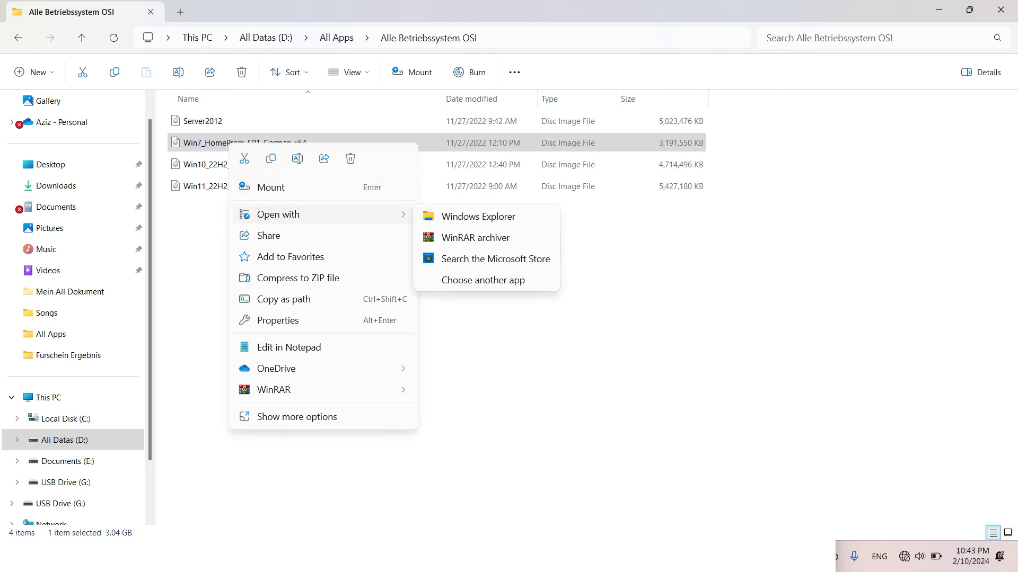
left_click(478, 216)
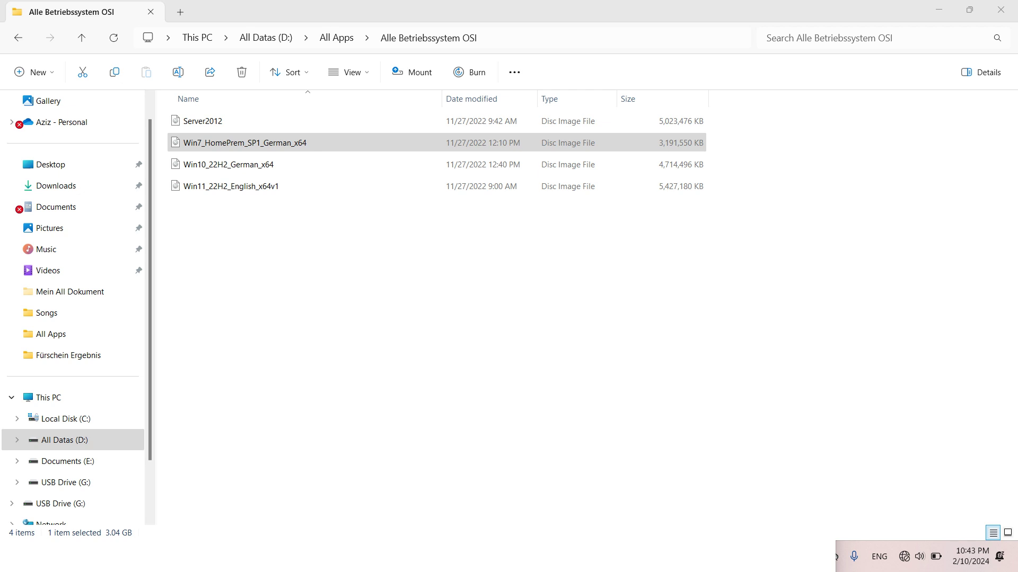
Bring the other This PC window forward and close it
key("alt+Tab")
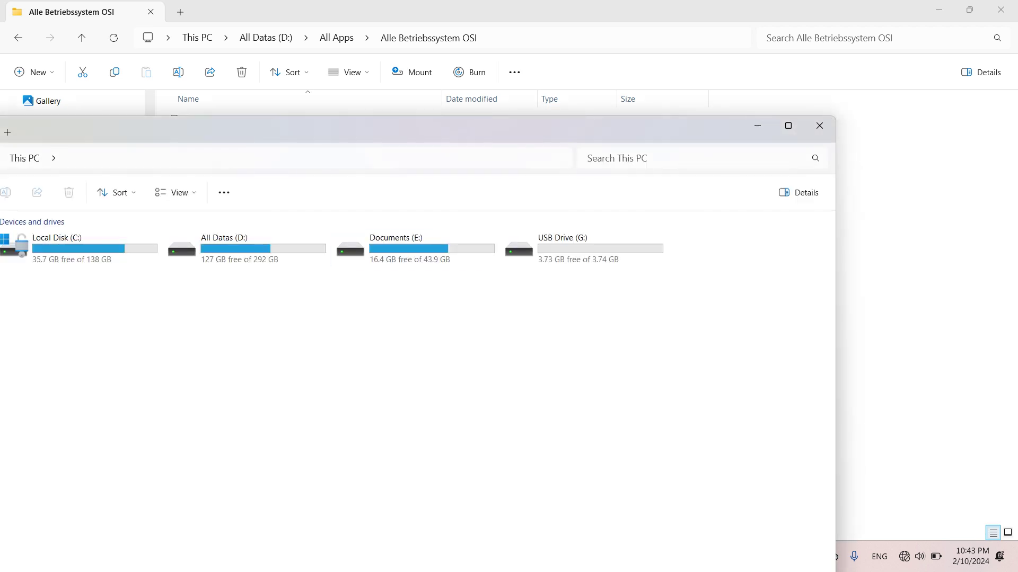
left_click_drag(447, 127, 481, 241)
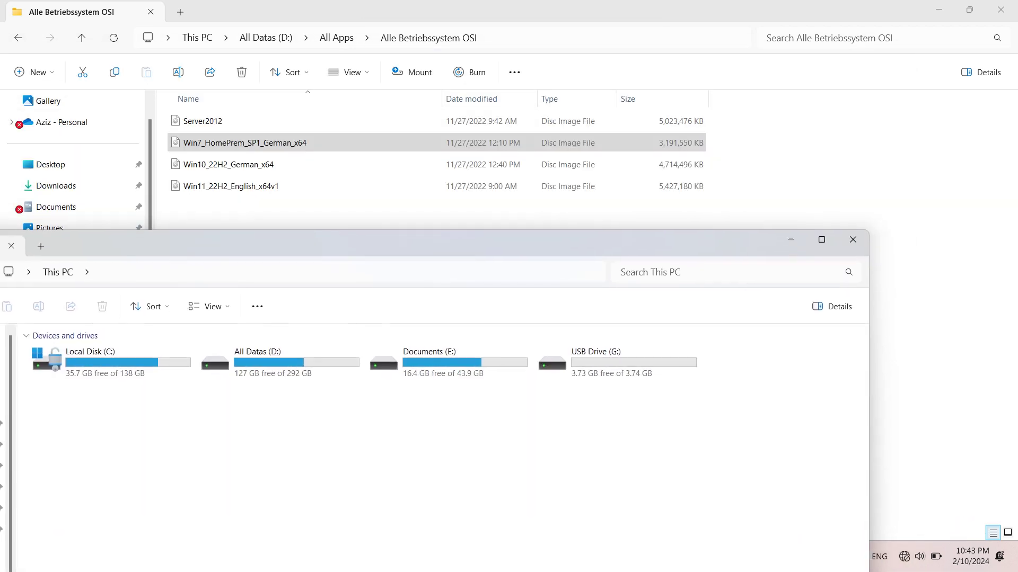
left_click(853, 240)
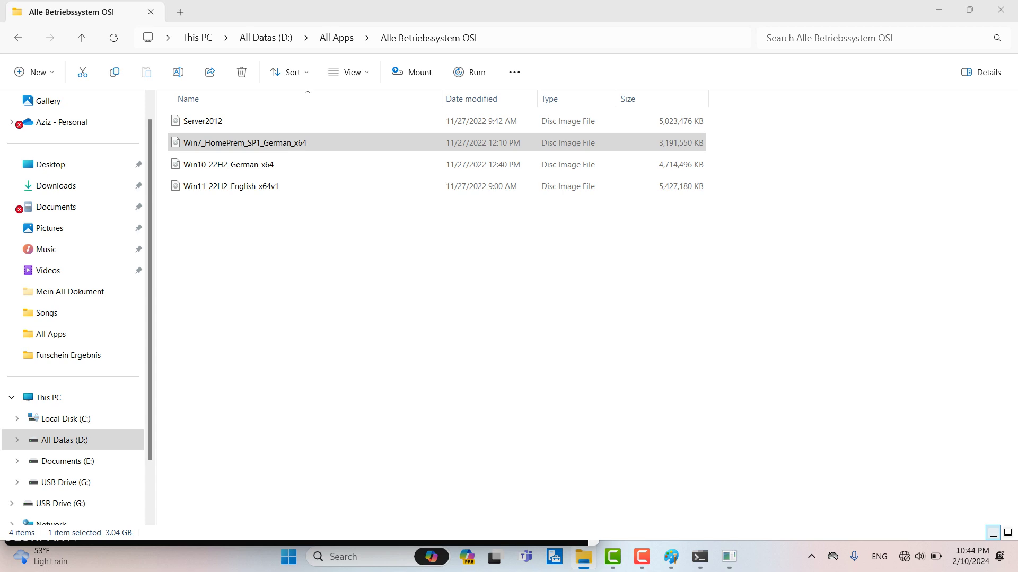
Return to the Alle Betriebssystem OSI window and allow the Win7 disc image to open in the security warning
left_click(42, 557)
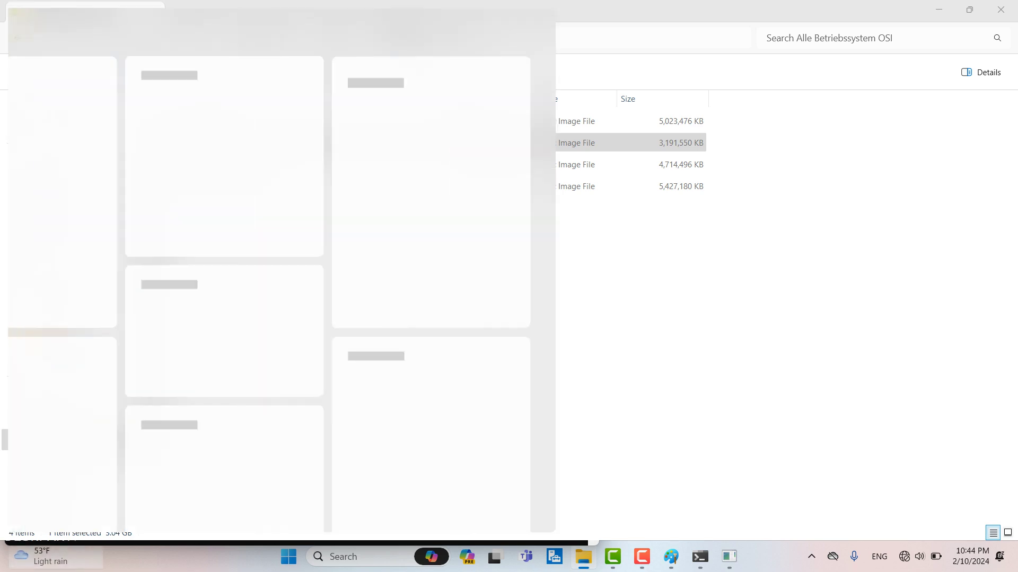
key("super+d")
key("alt+Tab")
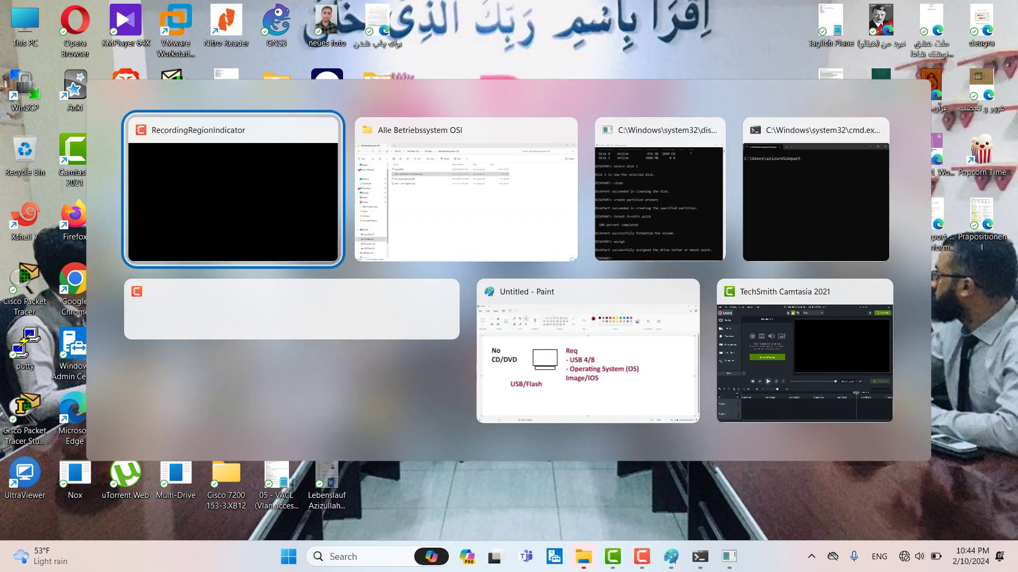
key("alt+Tab")
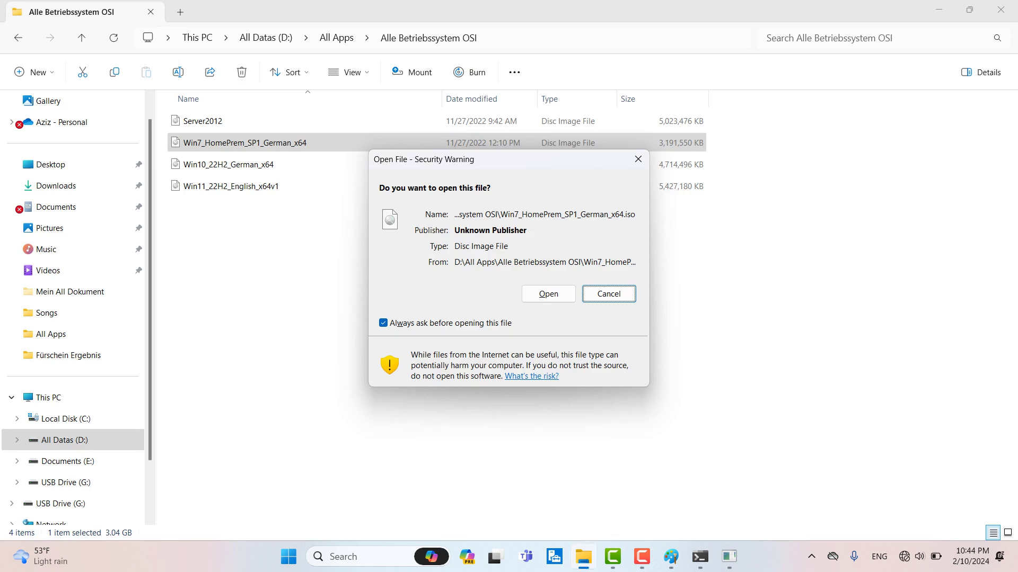
key("alt+o")
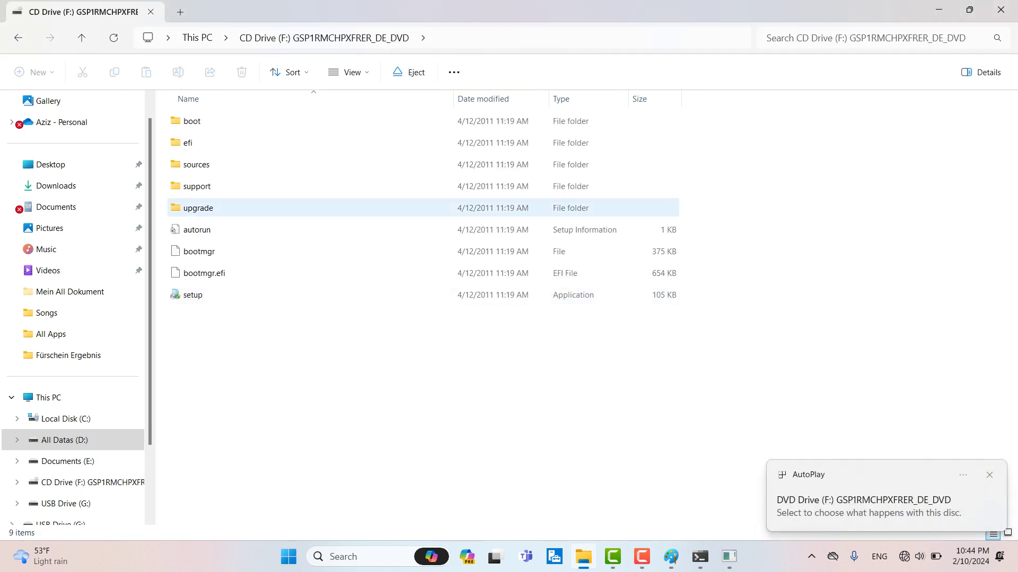
left_click_drag(638, 386, 196, 113)
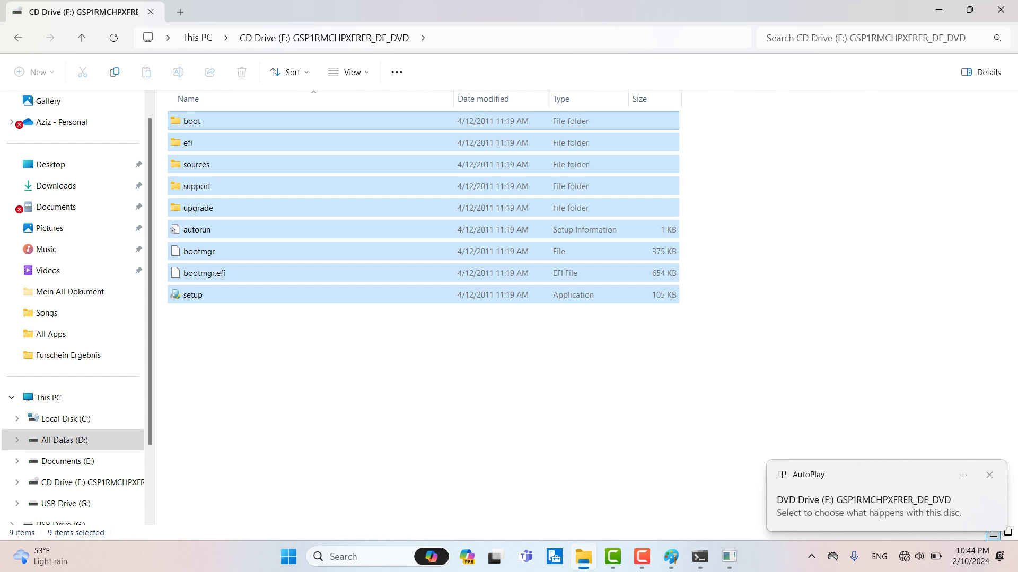
key("Escape")
left_click_drag(583, 409, 206, 117)
key("Escape")
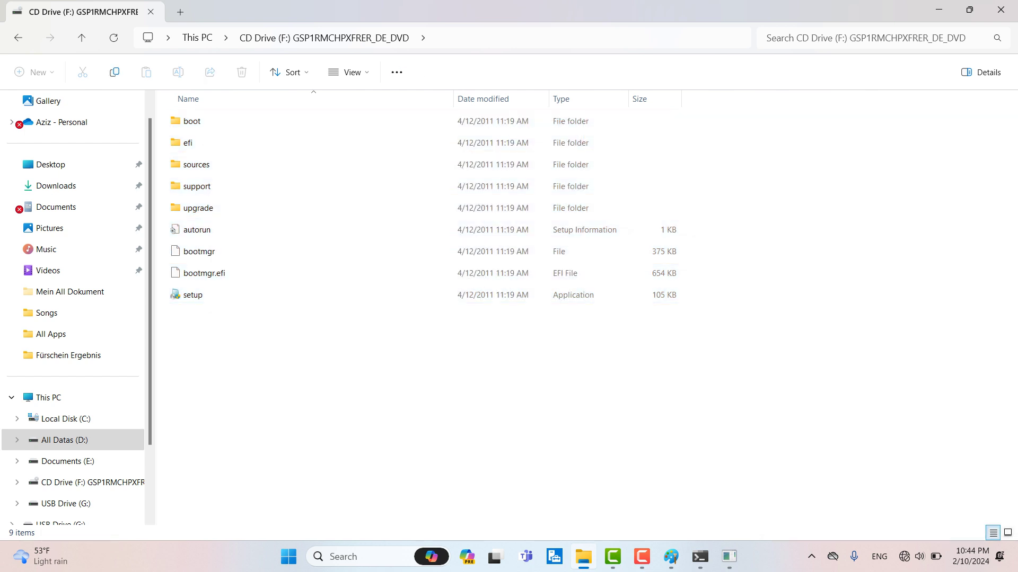
Select all files and folders of the mounted Windows 7 disc (F:) and send them to USB Drive (G:)
key("ctrl+a")
left_click_drag(558, 441, 158, 107)
right_click(190, 119)
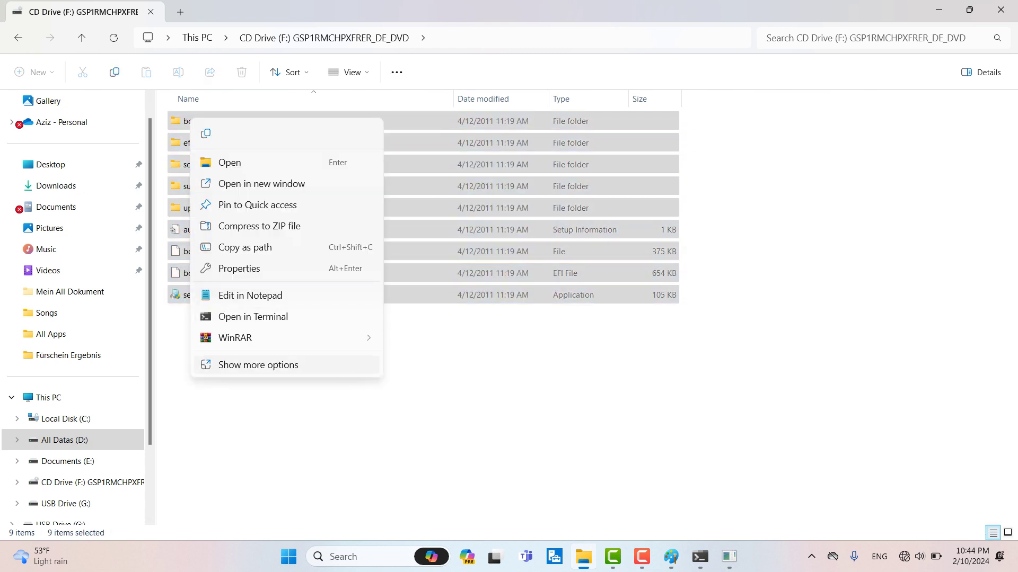
left_click(258, 365)
mouse_move(238, 267)
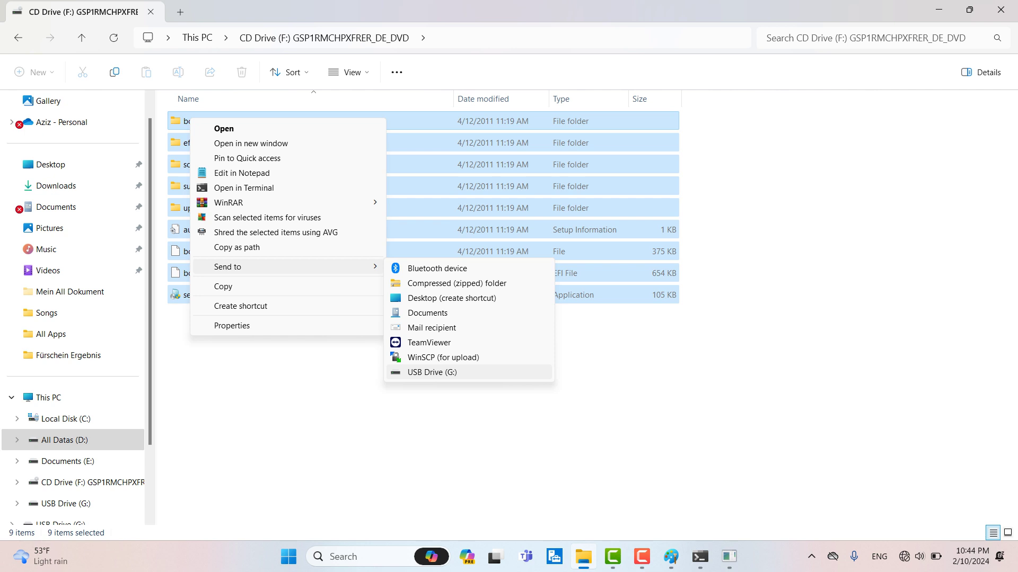
left_click(432, 372)
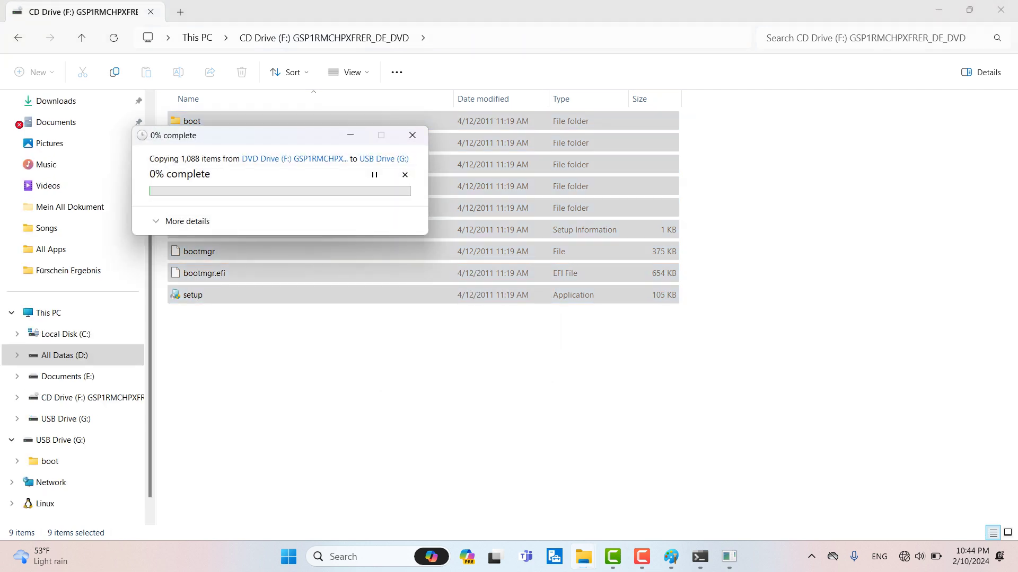
Close the disc's File Explorer window and move the copy progress window to the middle of the desktop
left_click_drag(265, 135, 549, 314)
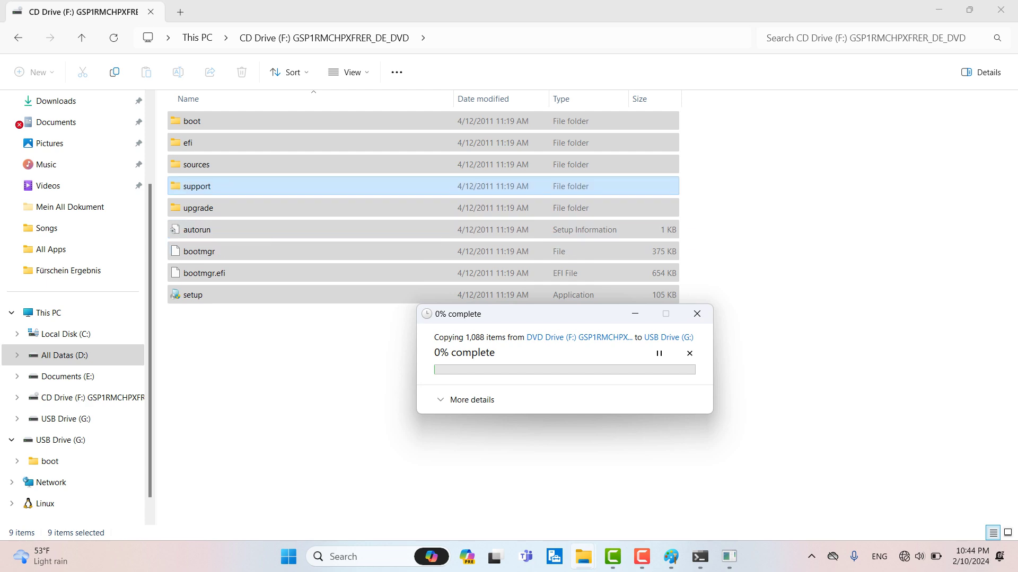
left_click(1000, 9)
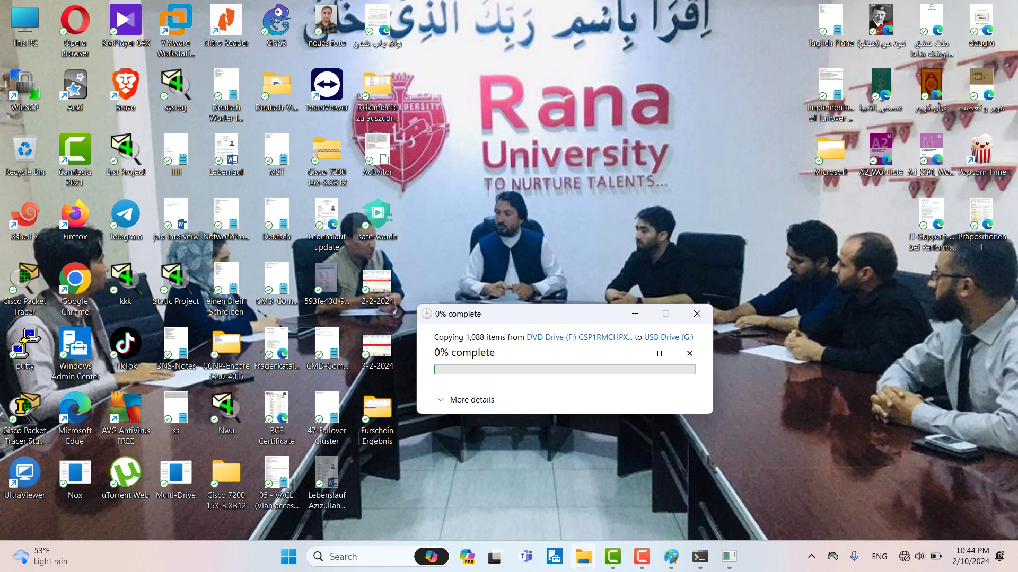
left_click_drag(550, 314, 424, 245)
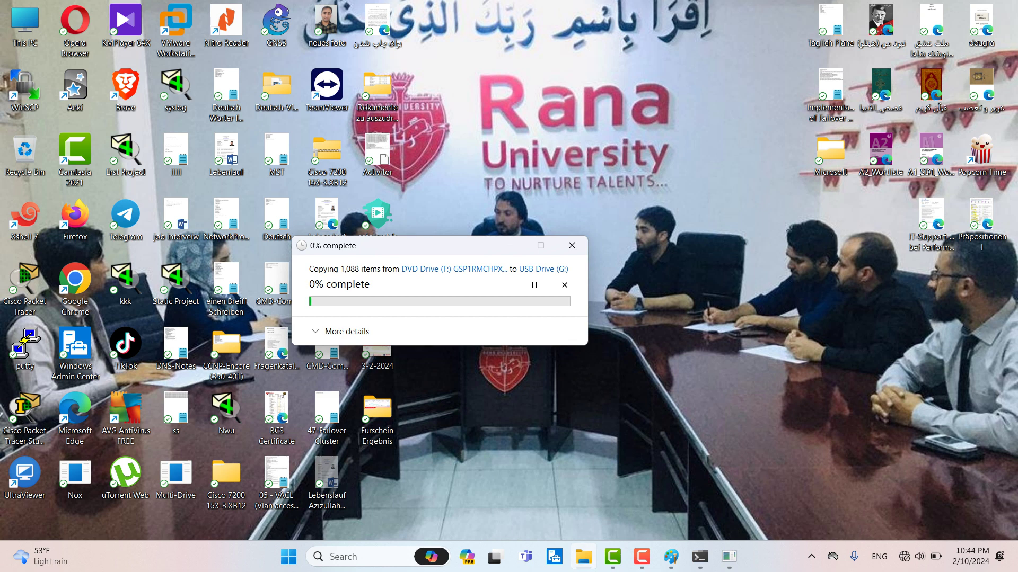
left_click_drag(425, 246, 429, 295)
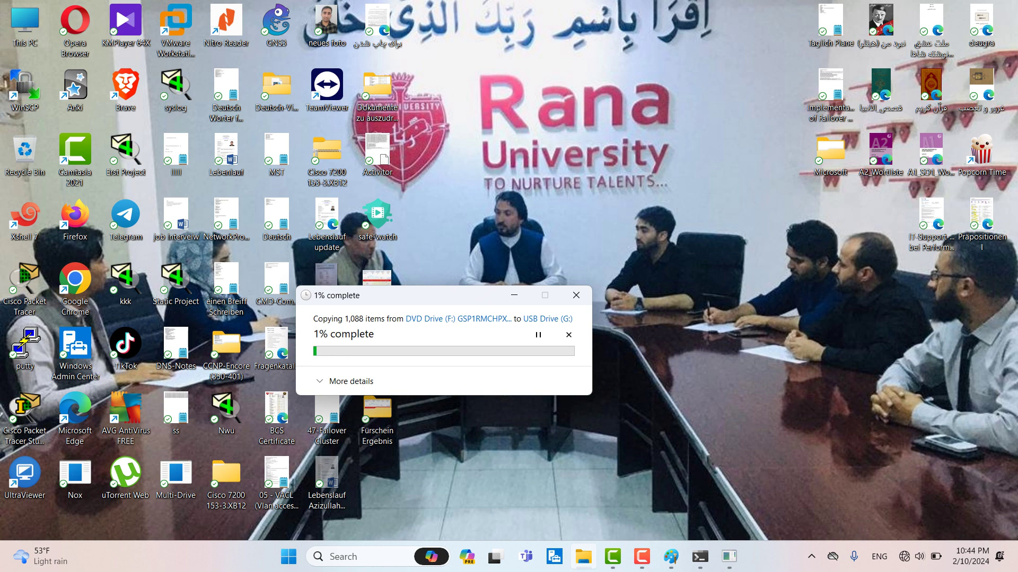
Check the used space of USB Drive (G:) under This PC, and close the window
double_click(25, 26)
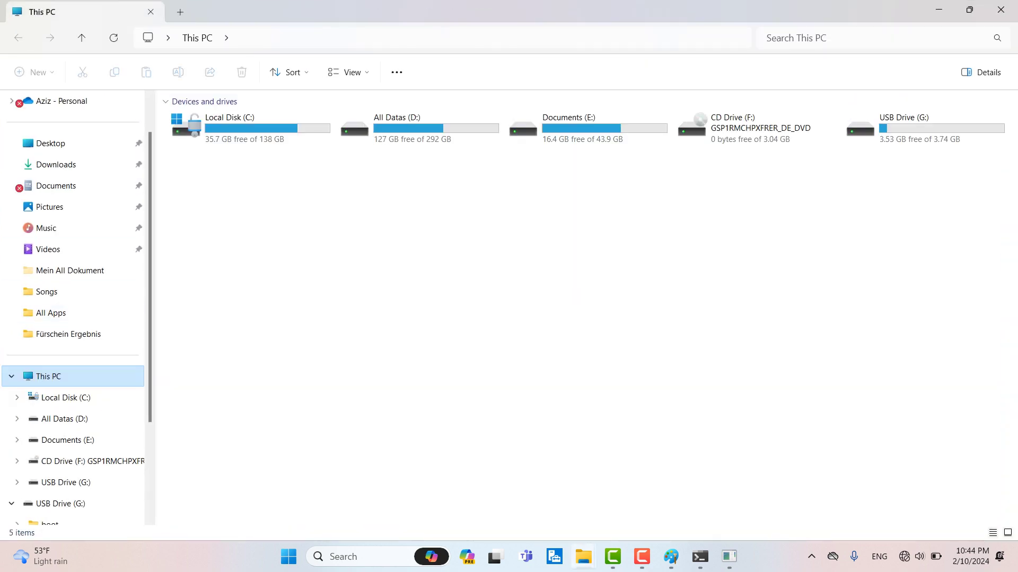
left_click_drag(1005, 199, 876, 113)
key("Escape")
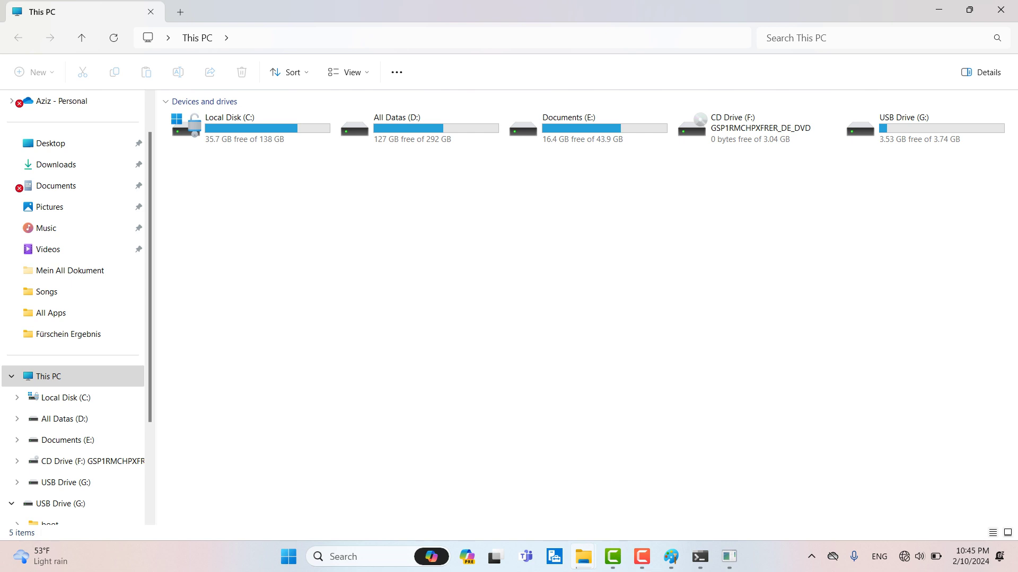
left_click_drag(954, 258, 886, 134)
left_click_drag(928, 245, 896, 118)
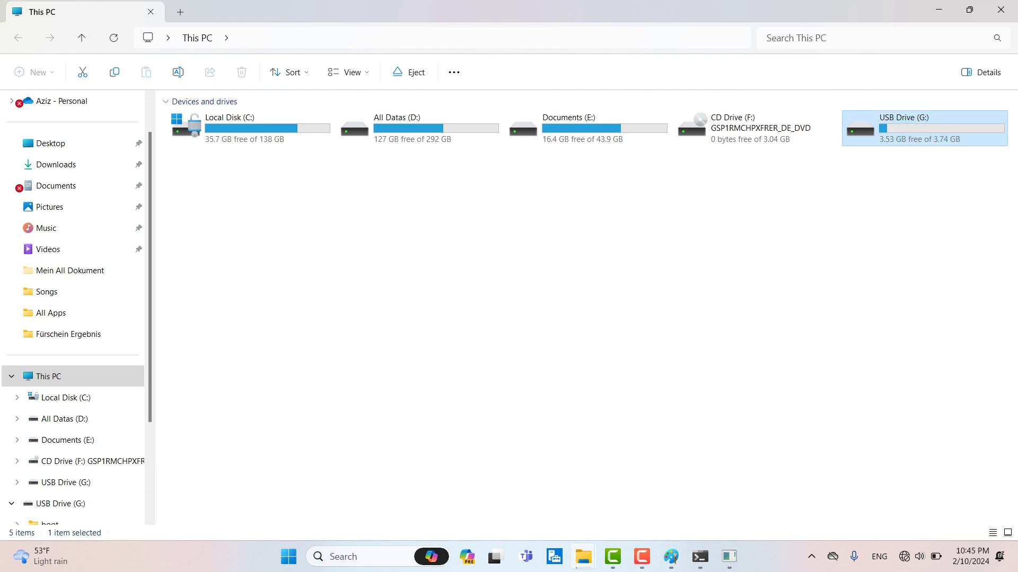
key("Escape")
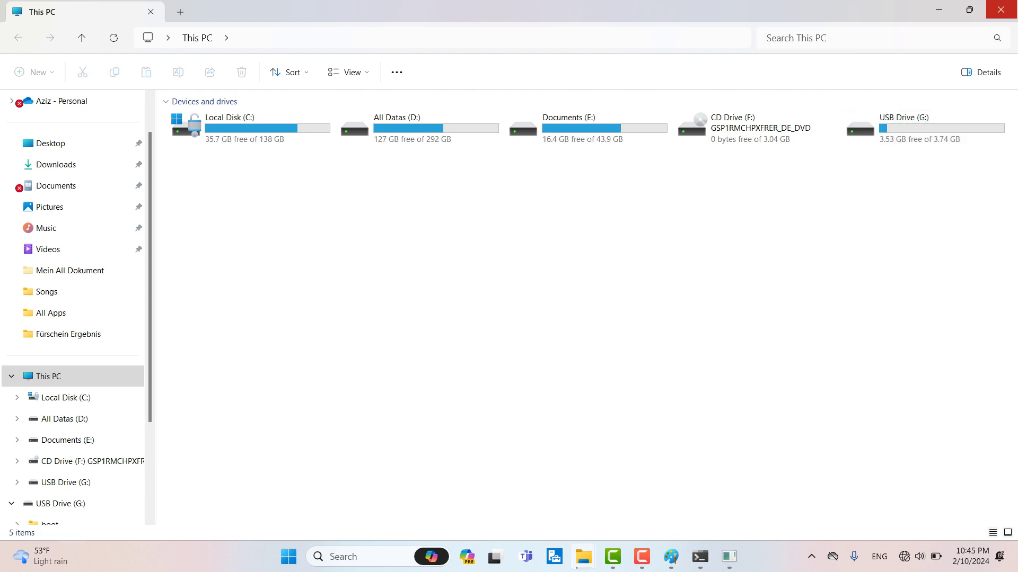
left_click(1001, 10)
left_click_drag(424, 296, 694, 363)
right_click(629, 207)
left_click(677, 263)
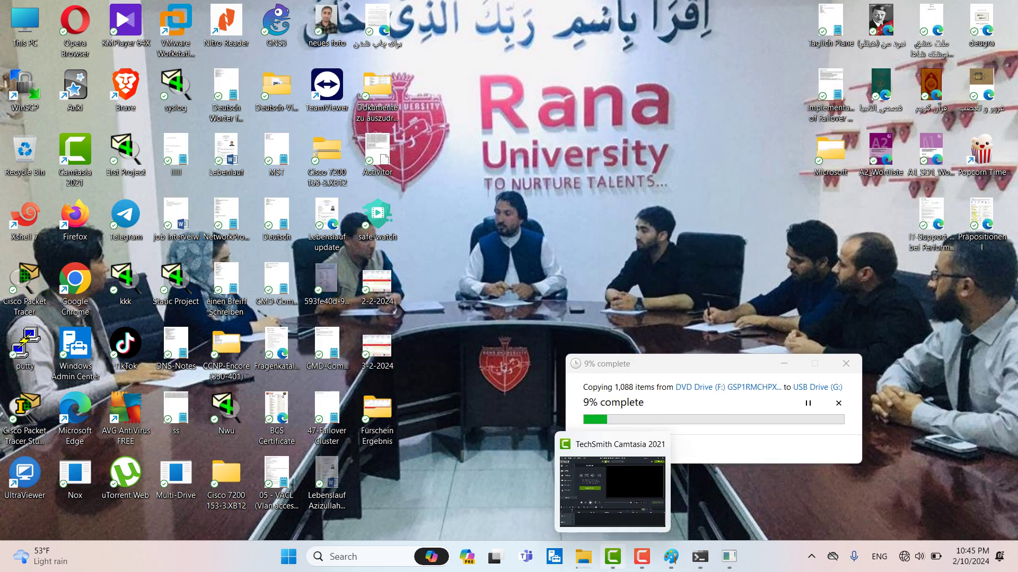
left_click(613, 557)
left_click(613, 557)
left_click(641, 557)
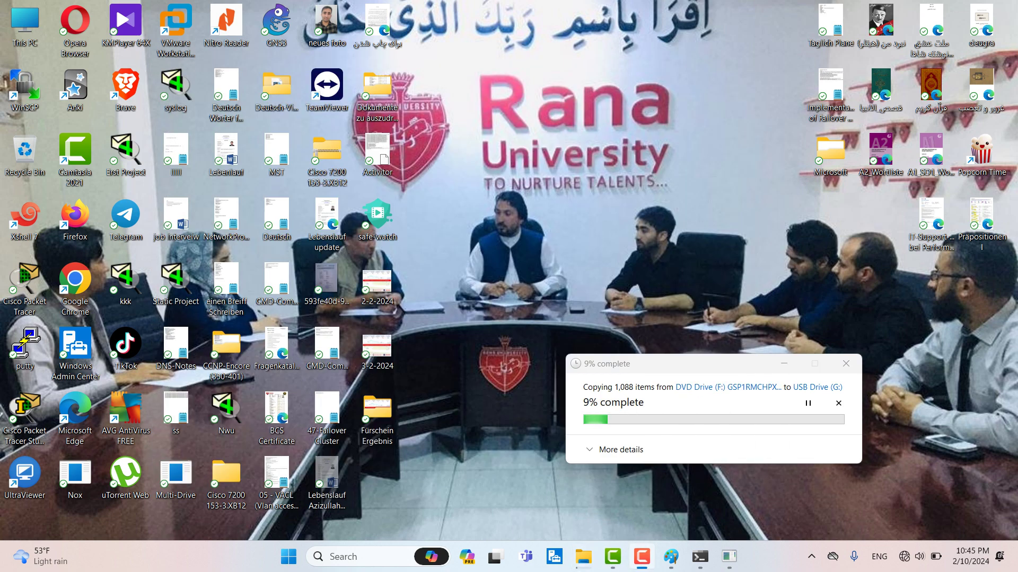
left_click_drag(708, 363, 524, 394)
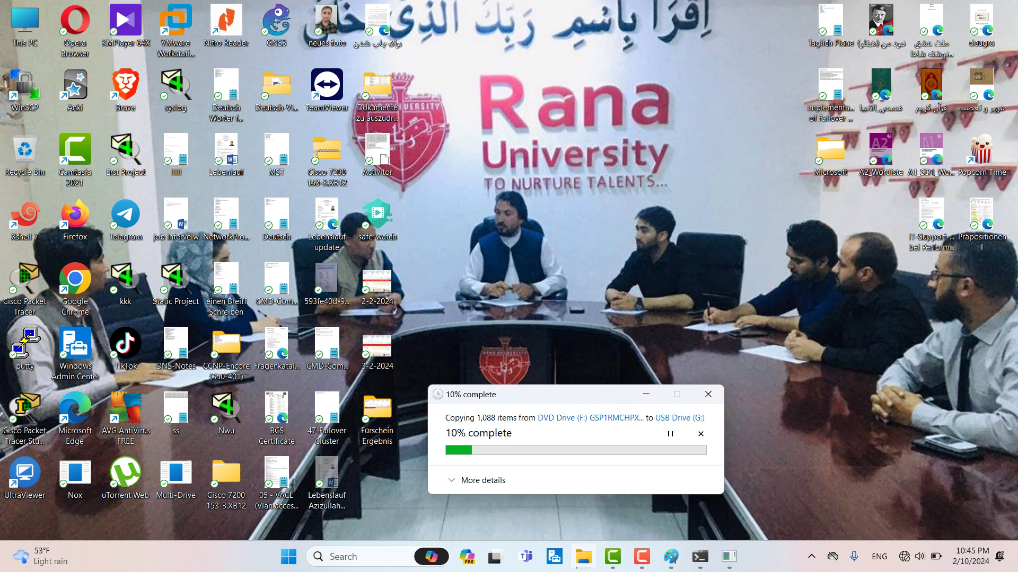